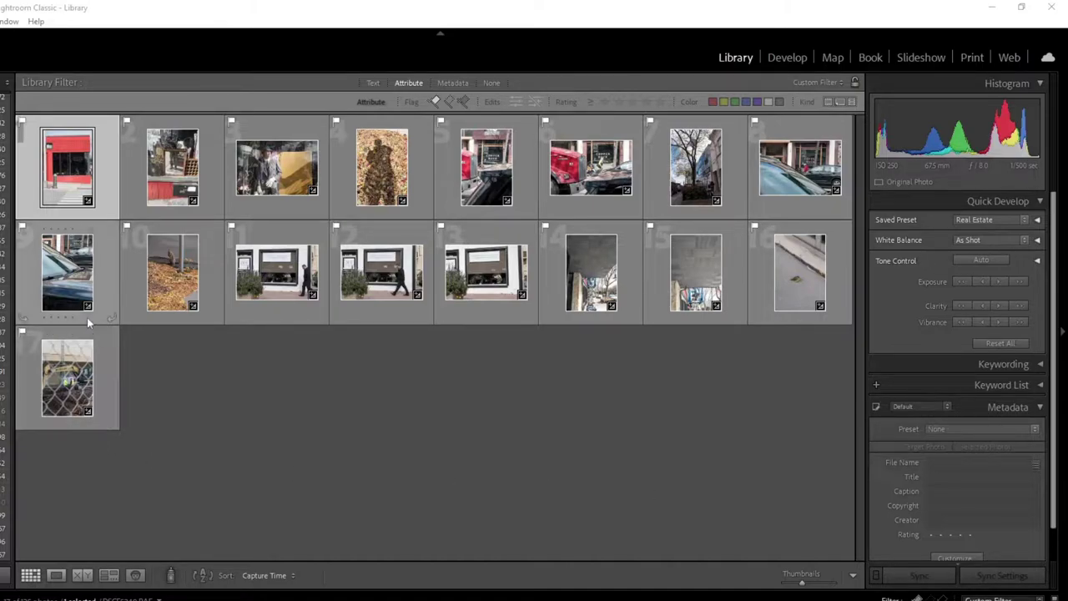
Step: Open the red storefront photo for developing and set its crop aspect ratio to 4 x 5 / 8 x 10
{"action": "double_click", "coordinate": [80, 191]}
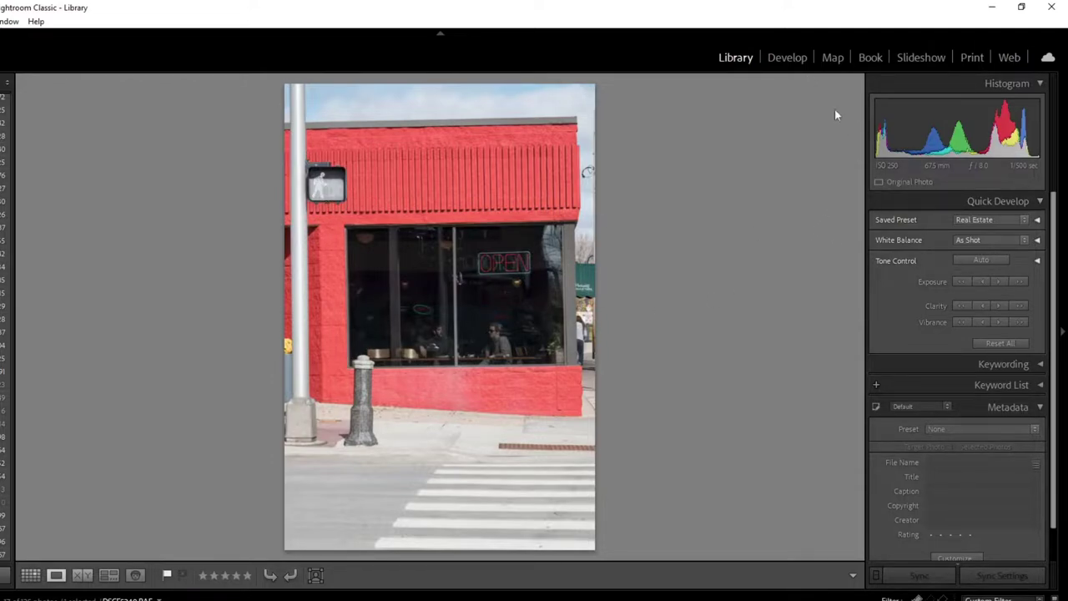
{"action": "left_click", "coordinate": [799, 59]}
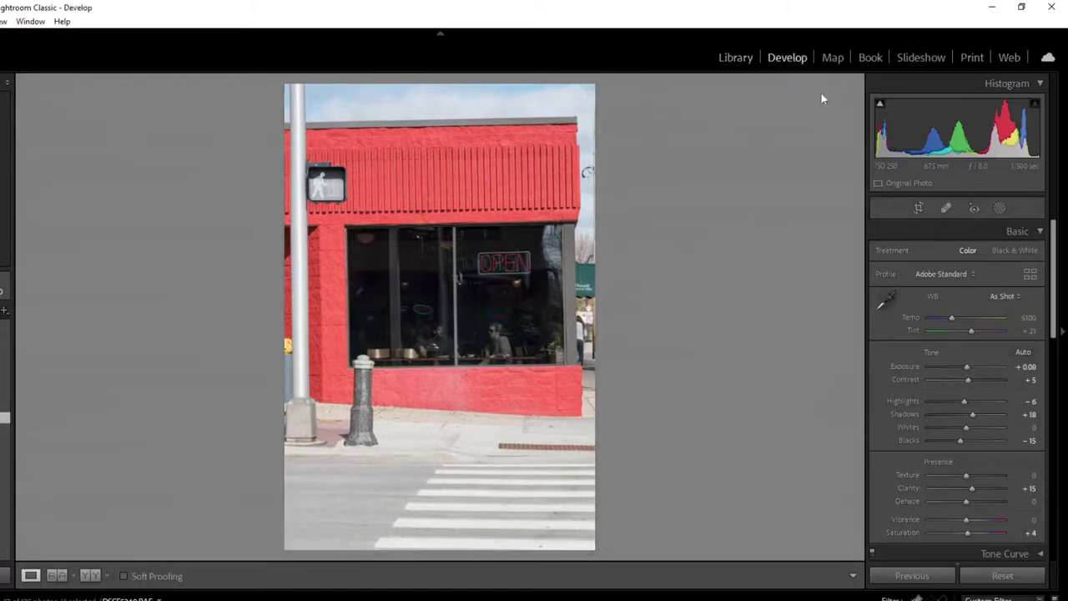
{"action": "left_click", "coordinate": [919, 209]}
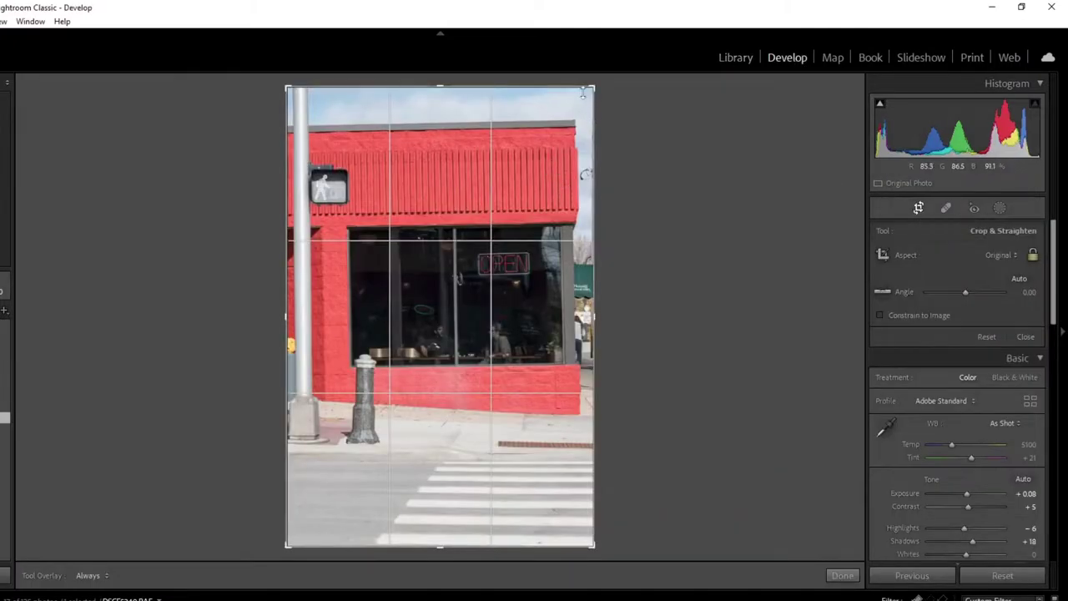
{"action": "left_click", "coordinate": [998, 255]}
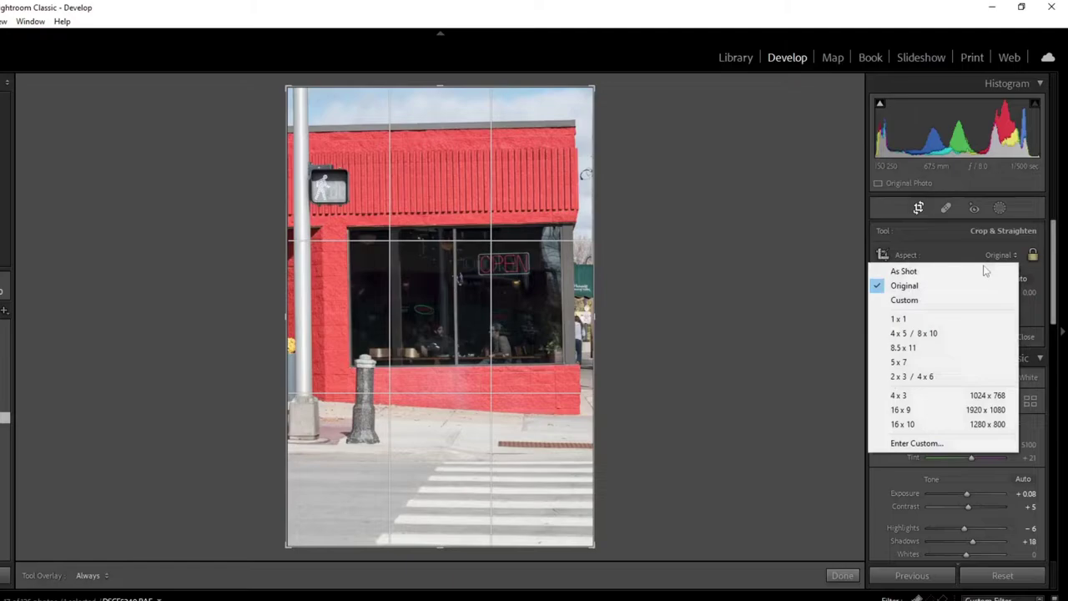
{"action": "left_click", "coordinate": [960, 334]}
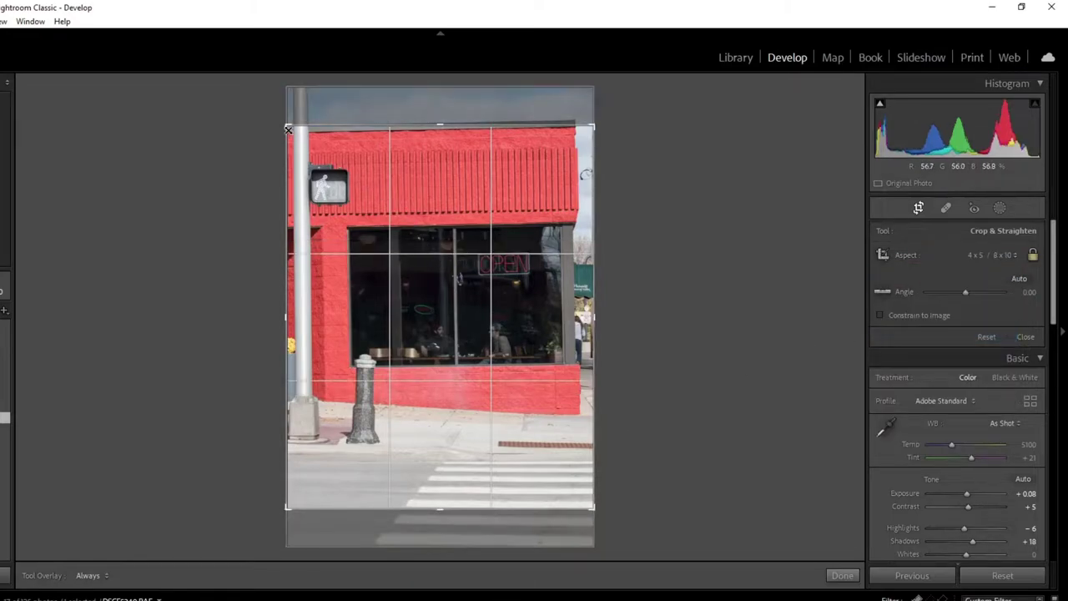
Step: Switch the crop to landscape orientation, tighten it around the storefront window with the open sign, and apply it
{"action": "left_click_drag", "start_coordinate": [487, 523], "coordinate": [476, 409]}
{"action": "key", "text": "x"}
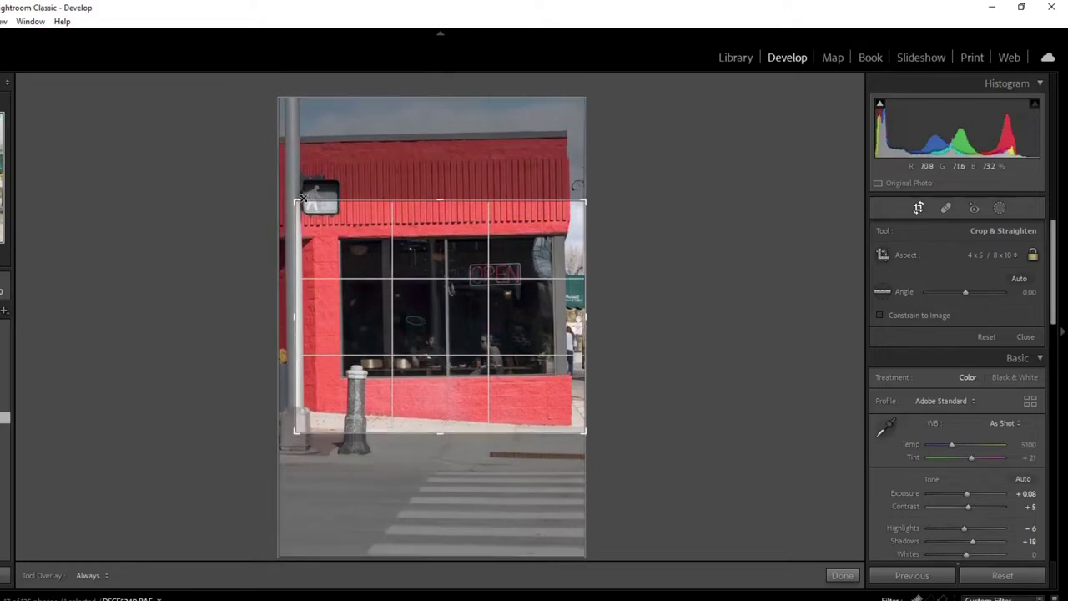
{"action": "left_click_drag", "start_coordinate": [298, 201], "coordinate": [307, 211]}
{"action": "left_click_drag", "start_coordinate": [391, 258], "coordinate": [418, 276]}
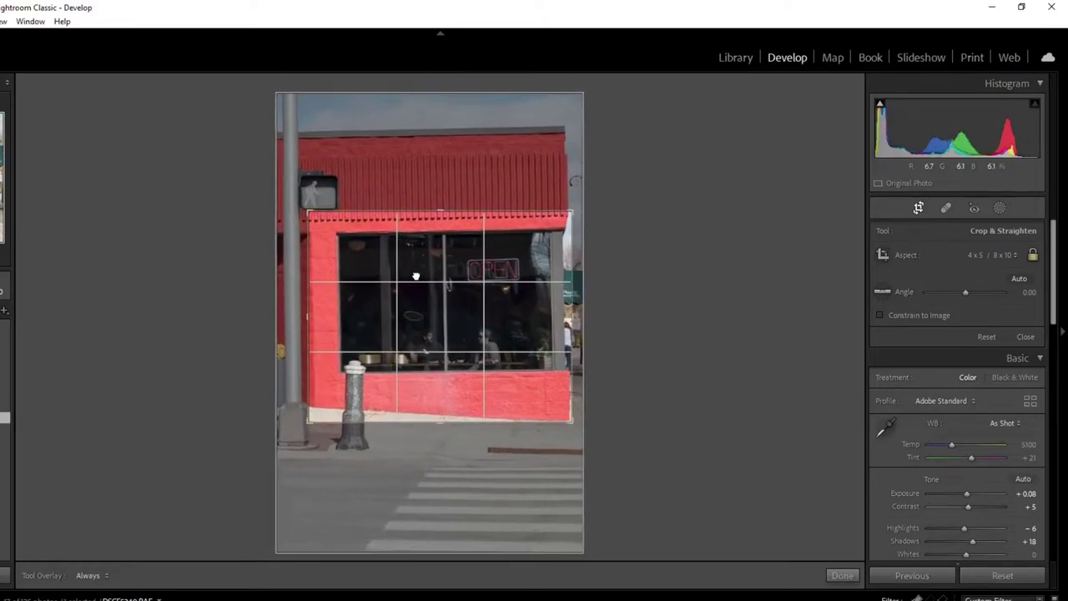
{"action": "left_click_drag", "start_coordinate": [584, 299], "coordinate": [584, 301]}
{"action": "key", "text": "Return"}
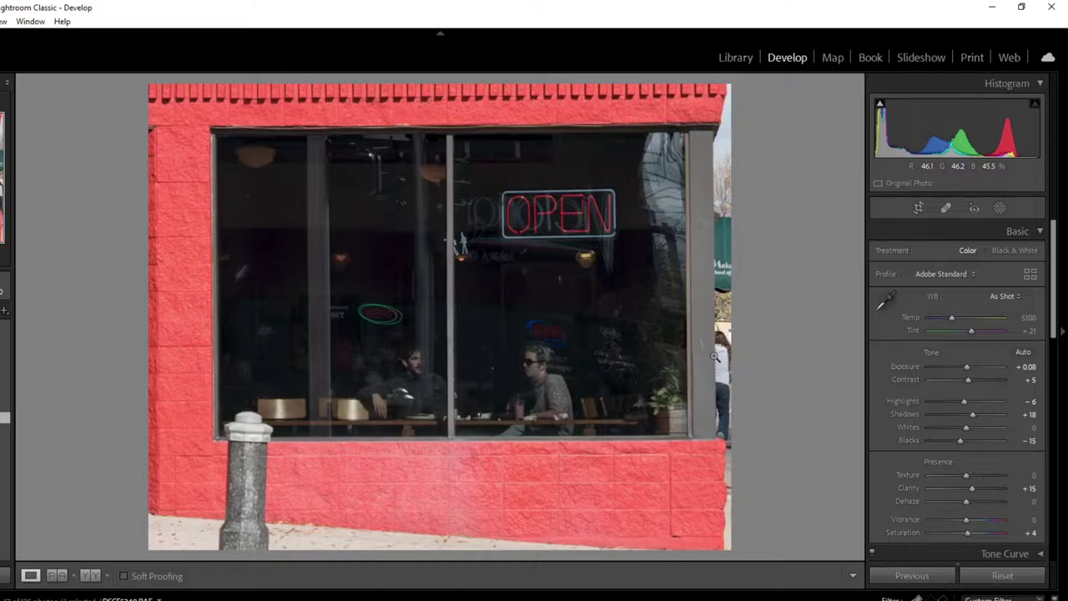
Step: Crop the next photo, the mirror in the shop window, to a 4 x 5 / 8 x 10 portrait around the mirror and mailbox
{"action": "key", "text": "Right"}
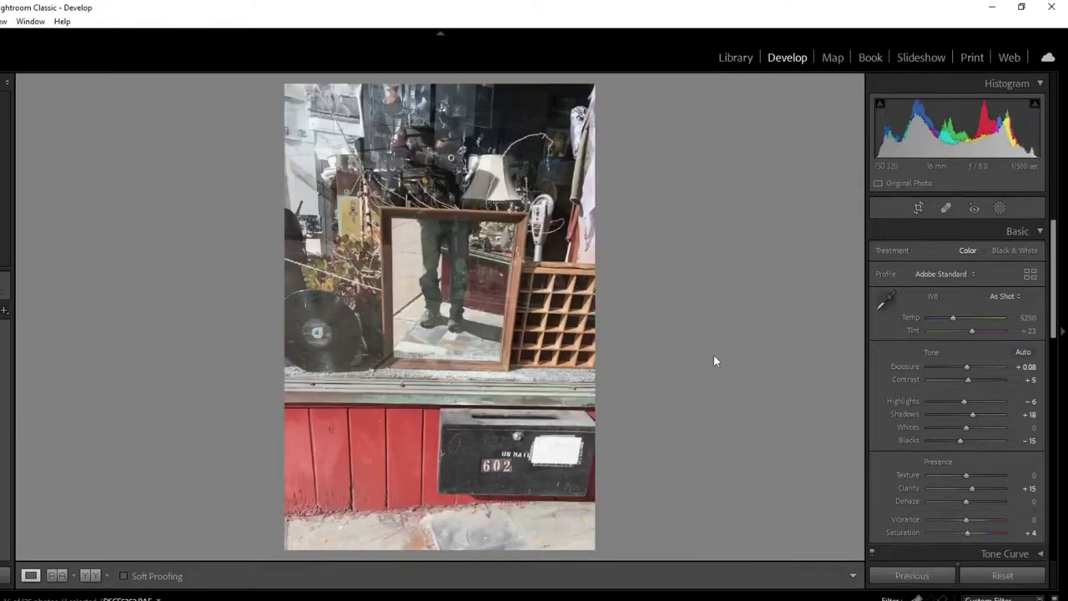
{"action": "left_click", "coordinate": [919, 209]}
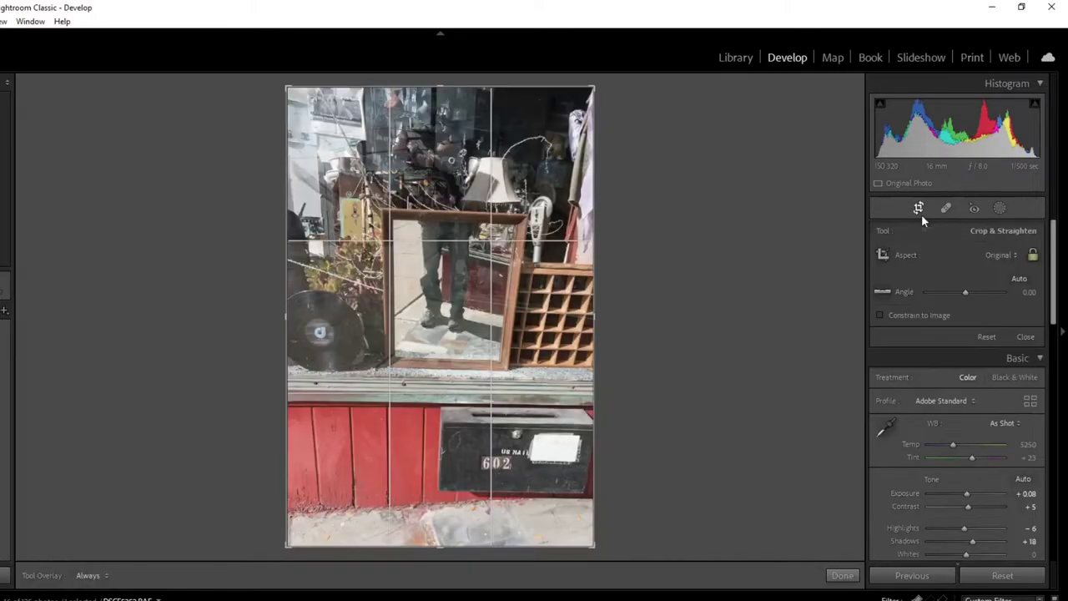
{"action": "left_click", "coordinate": [998, 255]}
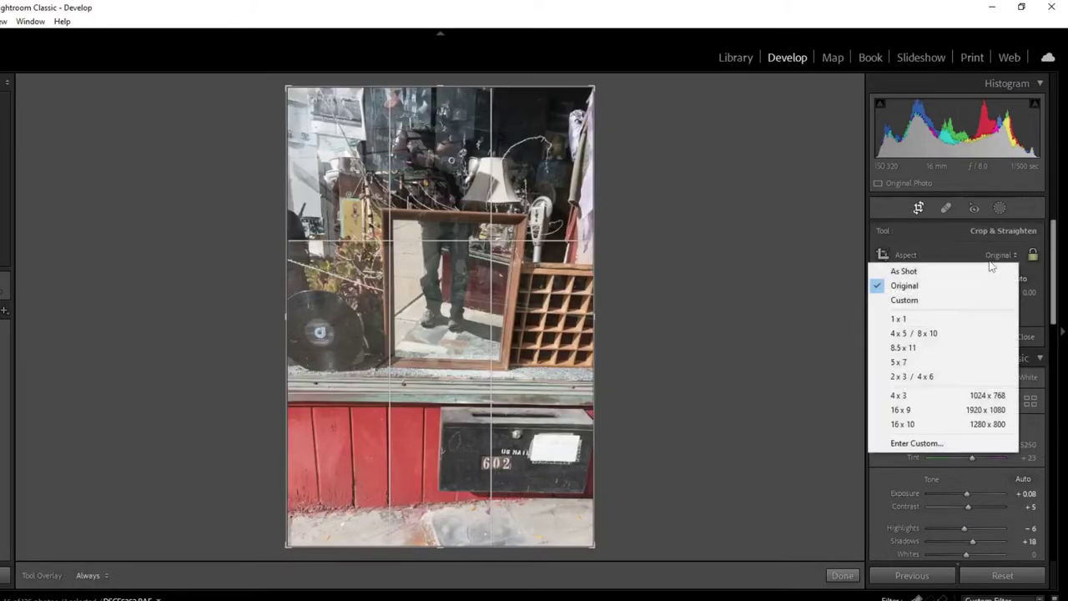
{"action": "left_click", "coordinate": [964, 333]}
{"action": "left_click_drag", "start_coordinate": [599, 138], "coordinate": [406, 288]}
{"action": "key", "text": "Return"}
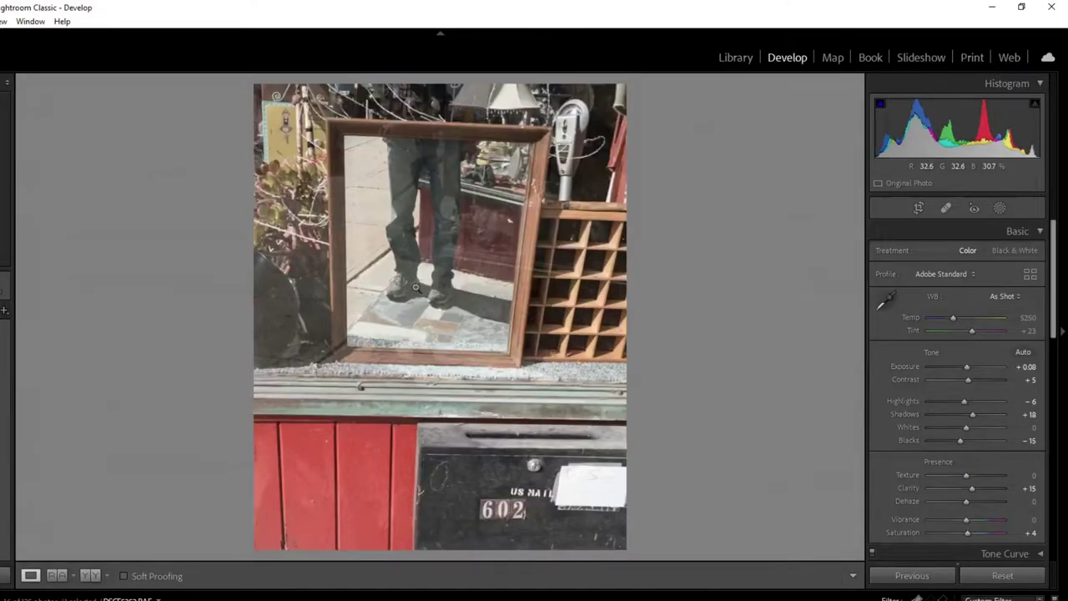
Step: Reposition the crop higher on the photo to take in the lampshade above the mirror and leave out the mailbox
{"action": "left_click", "coordinate": [919, 207]}
{"action": "left_click_drag", "start_coordinate": [558, 472], "coordinate": [350, 388]}
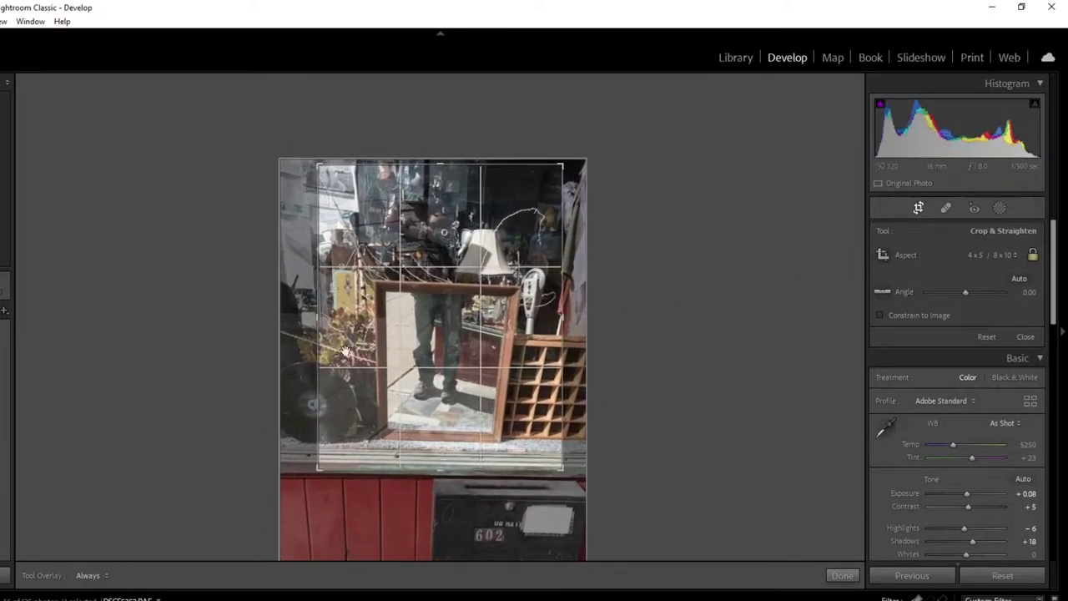
{"action": "key", "text": "Return"}
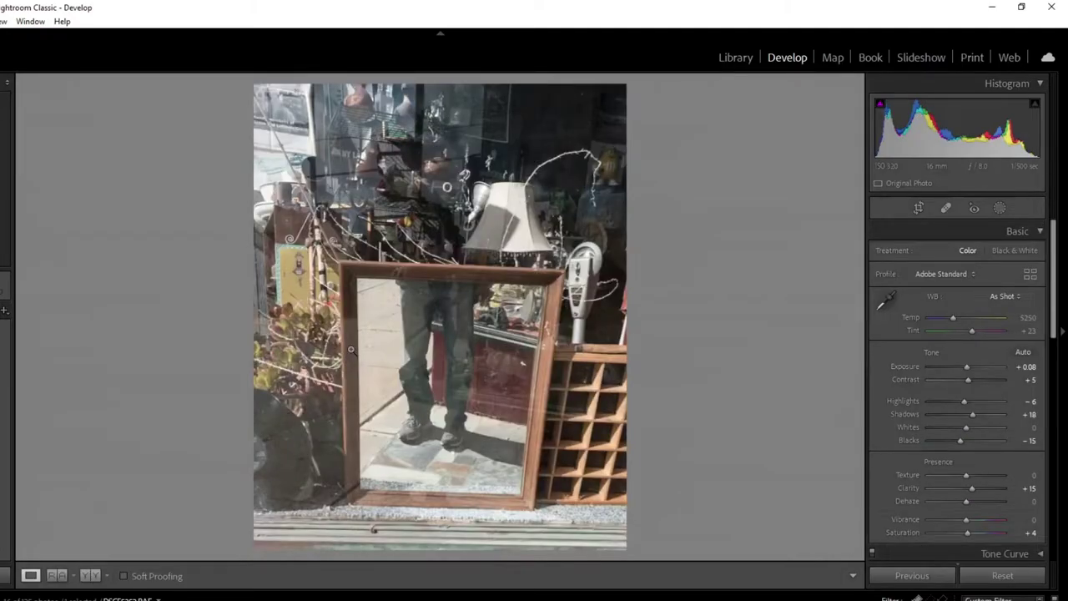
Step: Set highlights to -28, texture to +21 and dehaze to +11, and straighten the mirror photo's crop to an angle of -1.42
{"action": "mouse_move", "coordinate": [961, 402]}
{"action": "left_mouse_down"}
{"action": "mouse_move", "coordinate": [938, 401]}
{"action": "mouse_move", "coordinate": [952, 403]}
{"action": "left_mouse_up"}
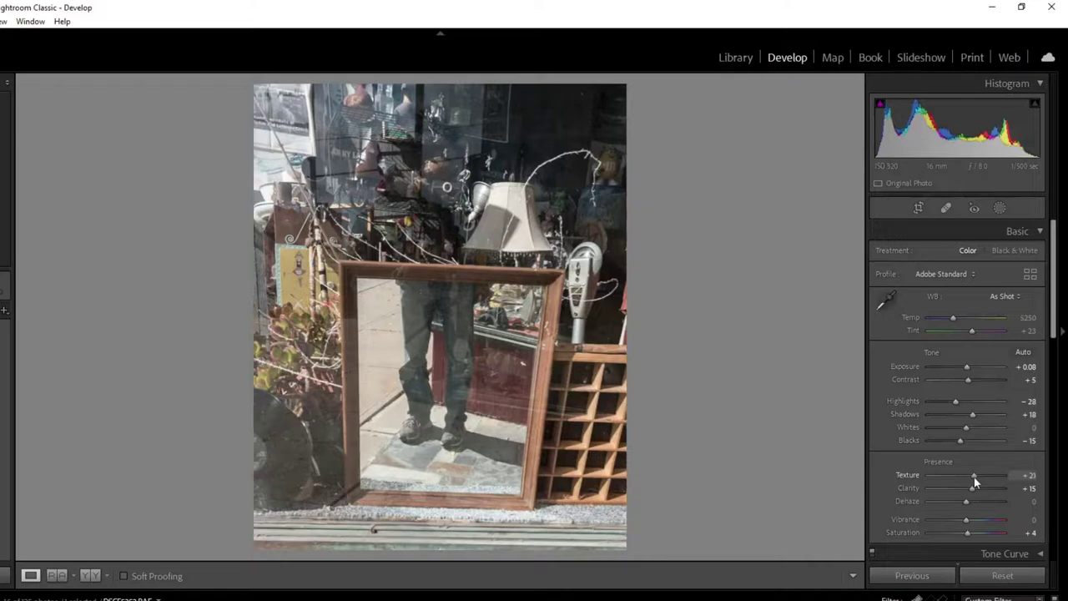
{"action": "left_click_drag", "start_coordinate": [966, 503], "coordinate": [971, 503]}
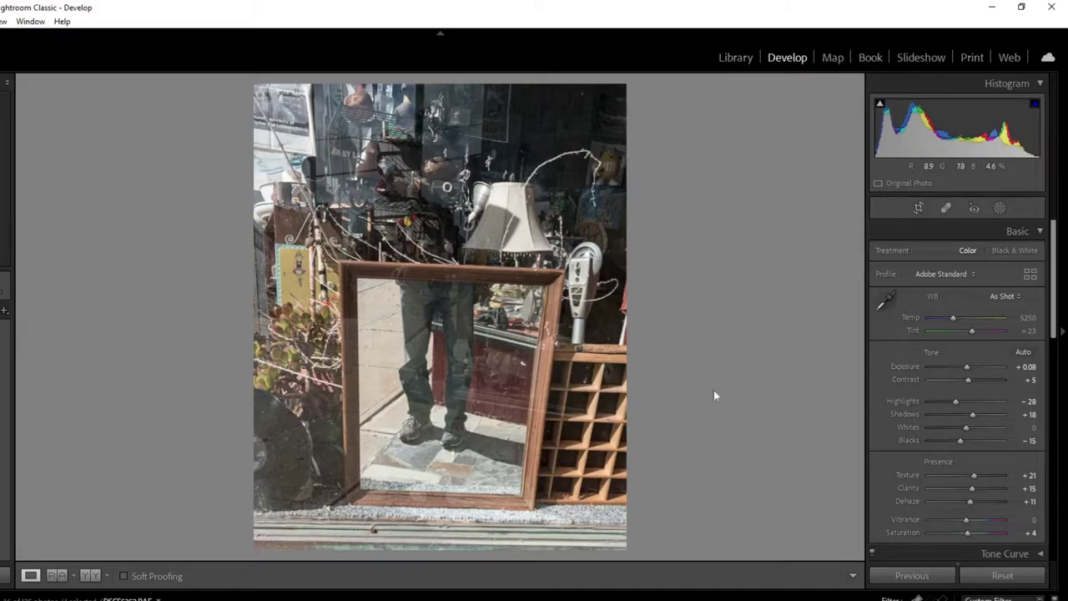
{"action": "left_click", "coordinate": [919, 208]}
{"action": "left_click_drag", "start_coordinate": [302, 328], "coordinate": [298, 350]}
{"action": "key", "text": "Return"}
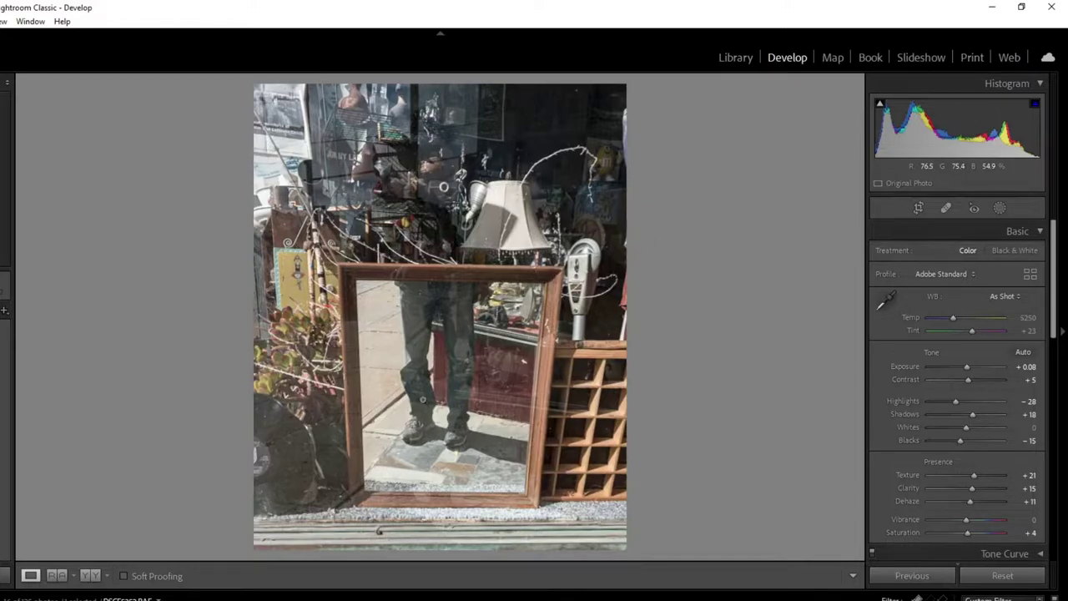
Step: Try the black and white treatment on the mirror photo and return it to color
{"action": "left_click", "coordinate": [1009, 250]}
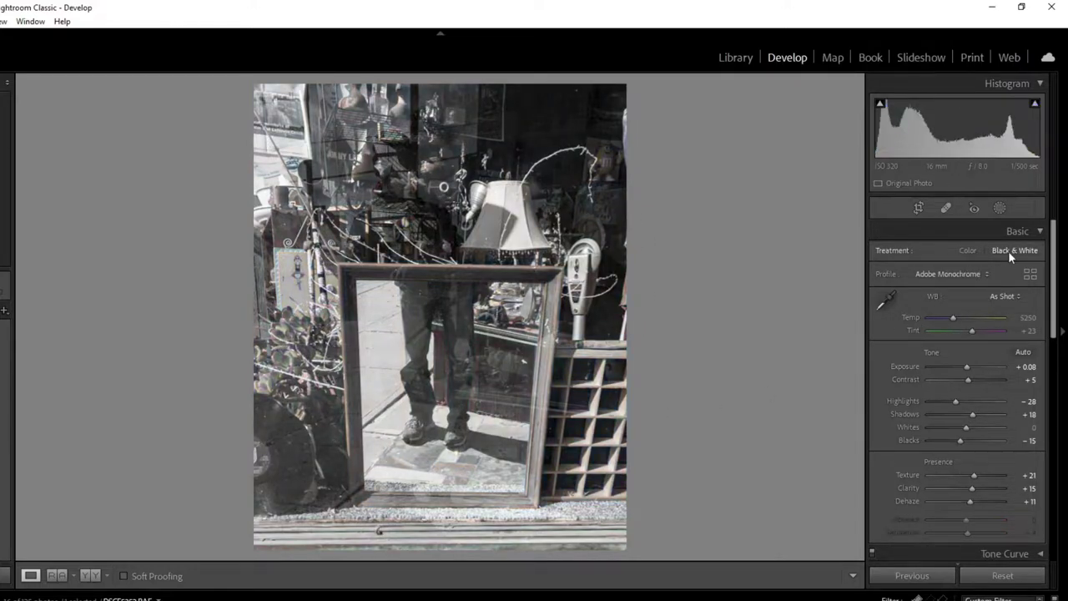
{"action": "left_click", "coordinate": [966, 253]}
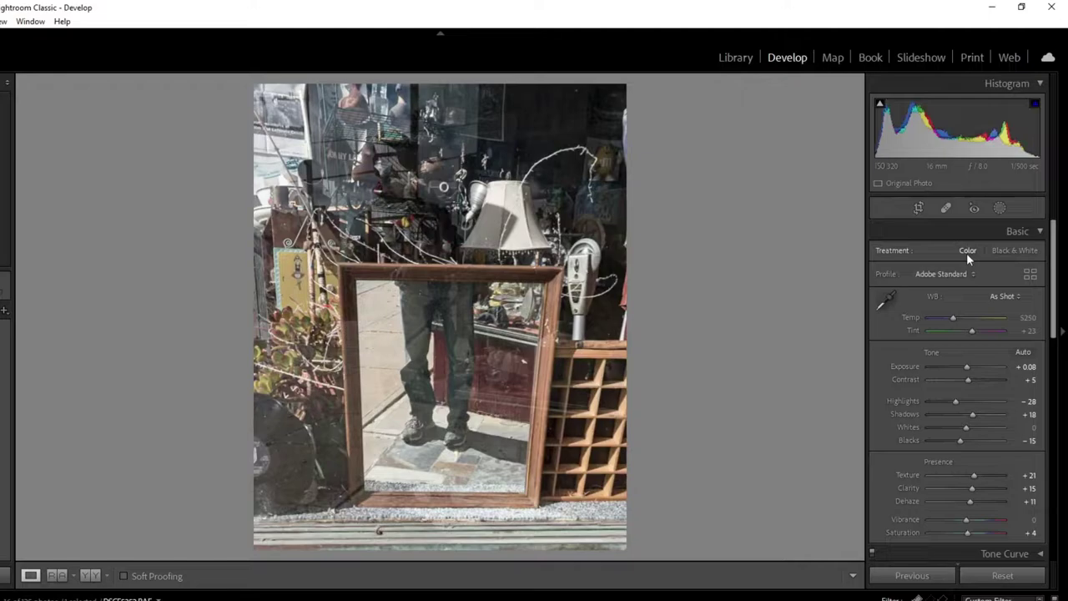
{"action": "left_click", "coordinate": [1014, 254]}
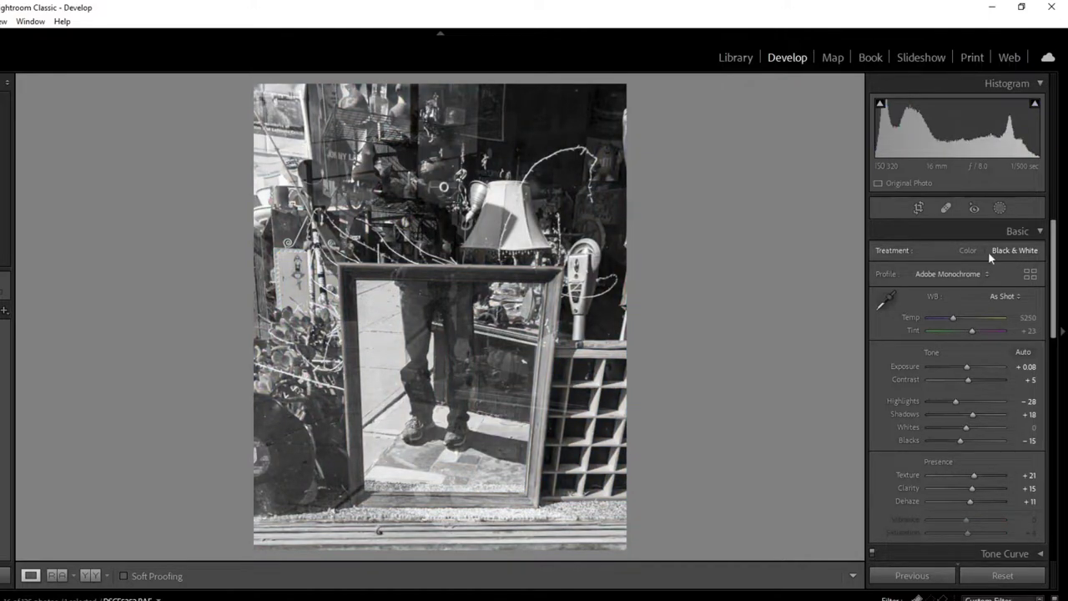
{"action": "left_click", "coordinate": [964, 251]}
Step: Move the crop down over the mirror and mailbox and change its aspect ratio to Original
{"action": "left_click", "coordinate": [918, 209]}
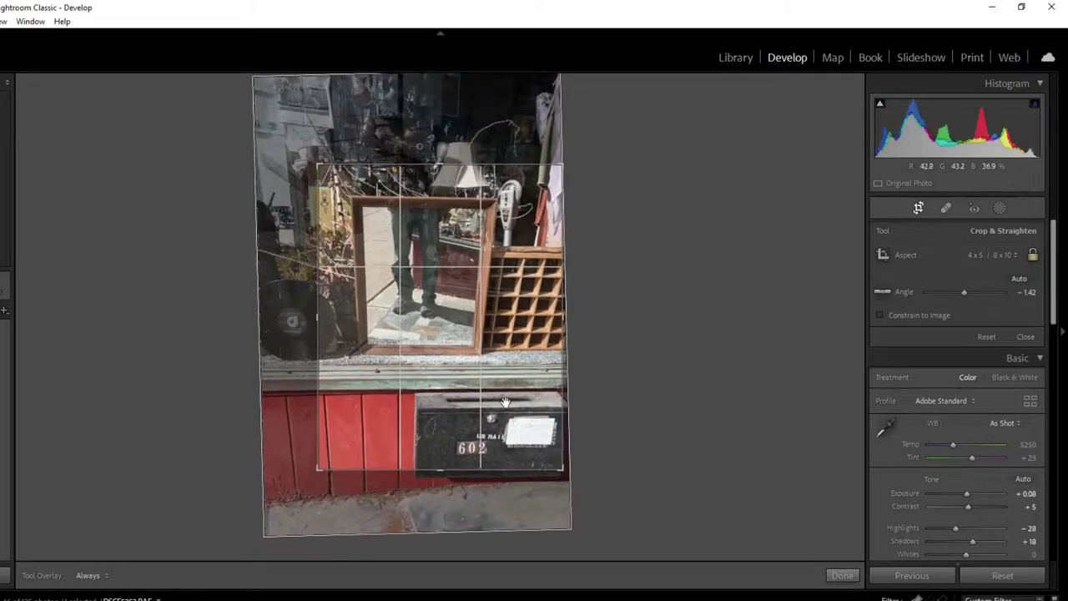
{"action": "left_click", "coordinate": [993, 255]}
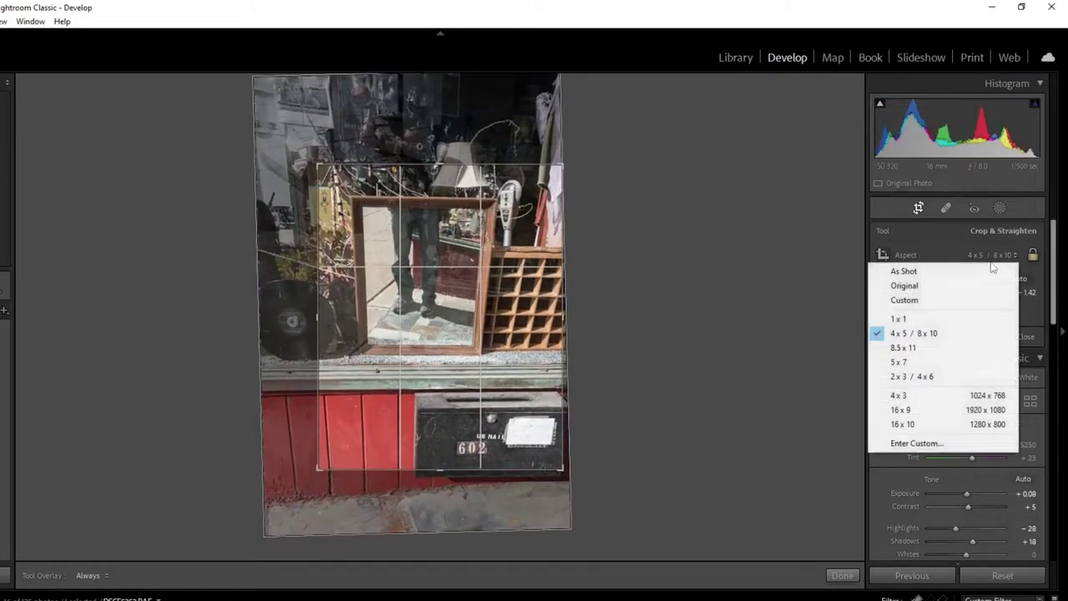
{"action": "left_click", "coordinate": [905, 285]}
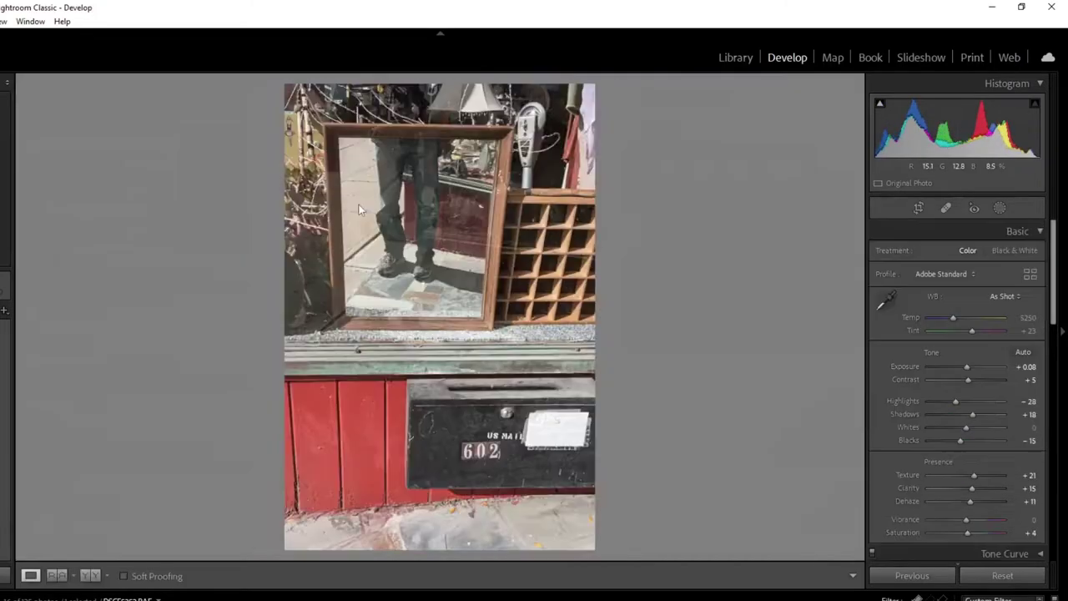
{"action": "key", "text": "Return"}
Step: Remove the pick flag from the mirror photo and go to the next photo, the mannequin in a suit
{"action": "left_click", "coordinate": [465, 321]}
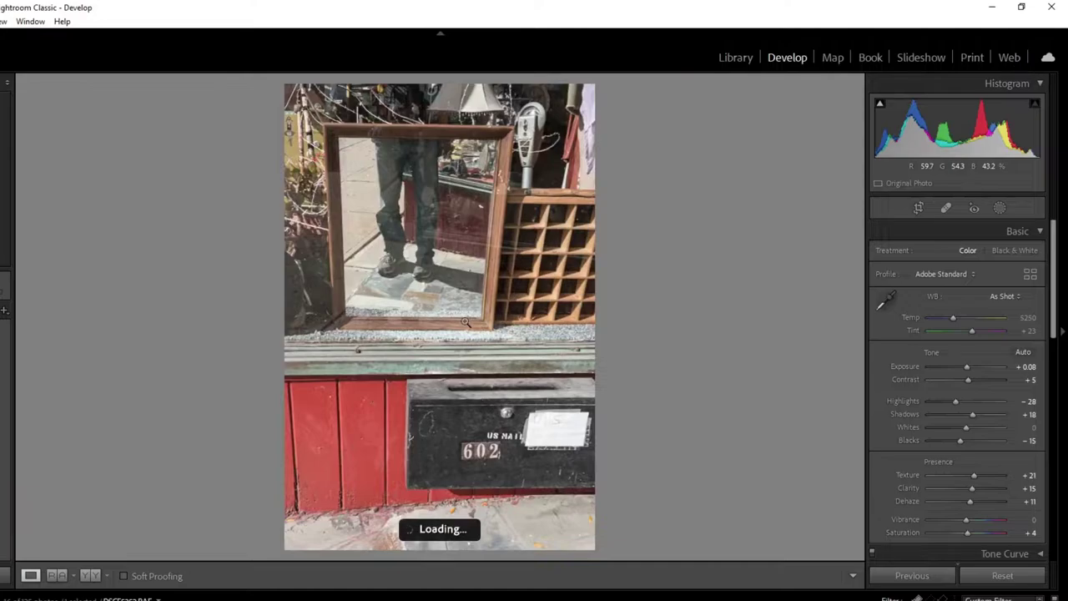
{"action": "key", "text": "u"}
{"action": "key", "text": "Right"}
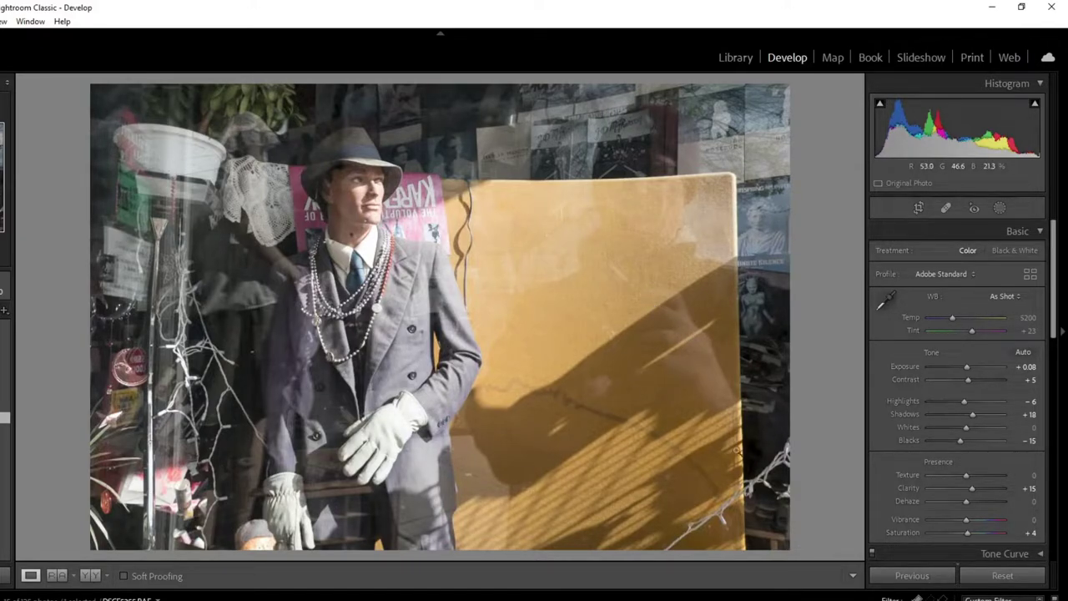
Step: Set the mannequin photo's texture to +18, dehaze to +12 and vibrance to +21
{"action": "left_click", "coordinate": [972, 475]}
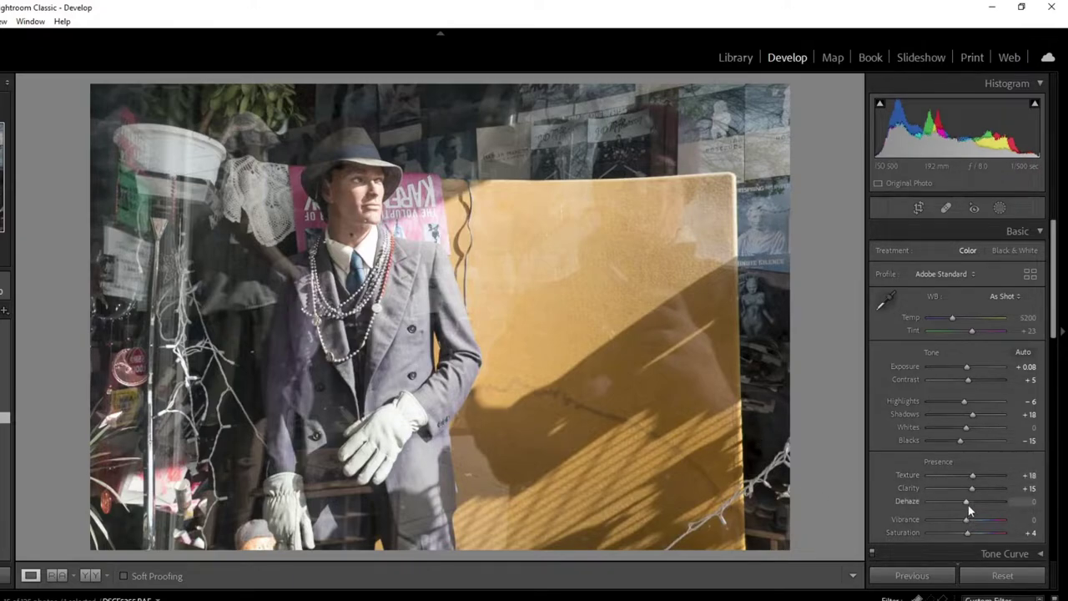
{"action": "mouse_move", "coordinate": [968, 505]}
{"action": "left_mouse_down"}
{"action": "mouse_move", "coordinate": [989, 501]}
{"action": "mouse_move", "coordinate": [971, 502]}
{"action": "mouse_move", "coordinate": [973, 520]}
{"action": "left_mouse_up"}
{"action": "left_click", "coordinate": [975, 520]}
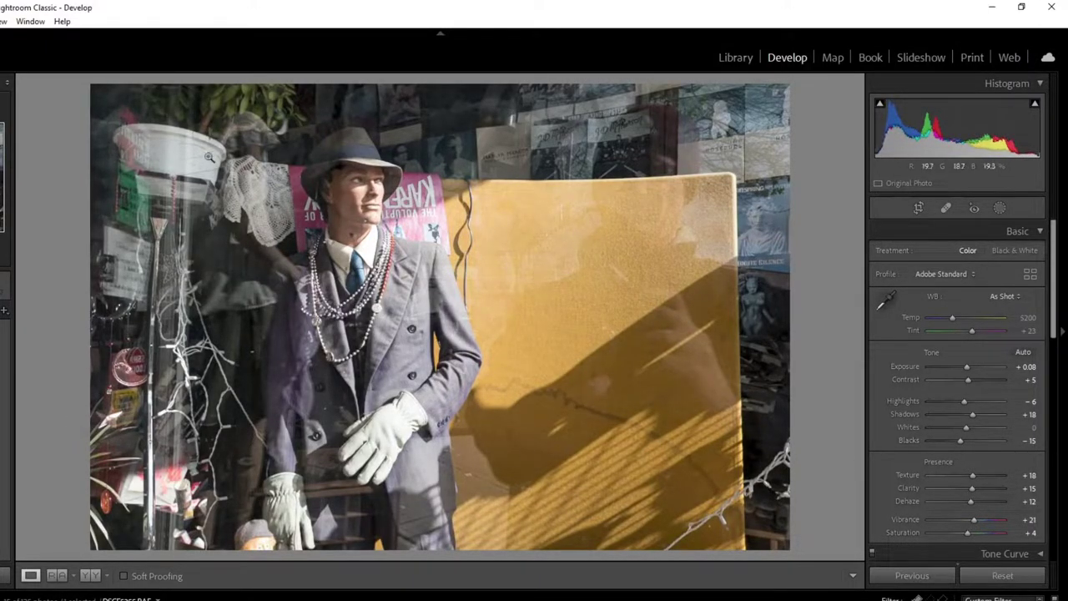
Step: Crop the mannequin photo to a 4 x 5 / 8 x 10 landscape, trimming mostly the side behind the mannequin
{"action": "left_click", "coordinate": [918, 208]}
{"action": "left_click", "coordinate": [1001, 255]}
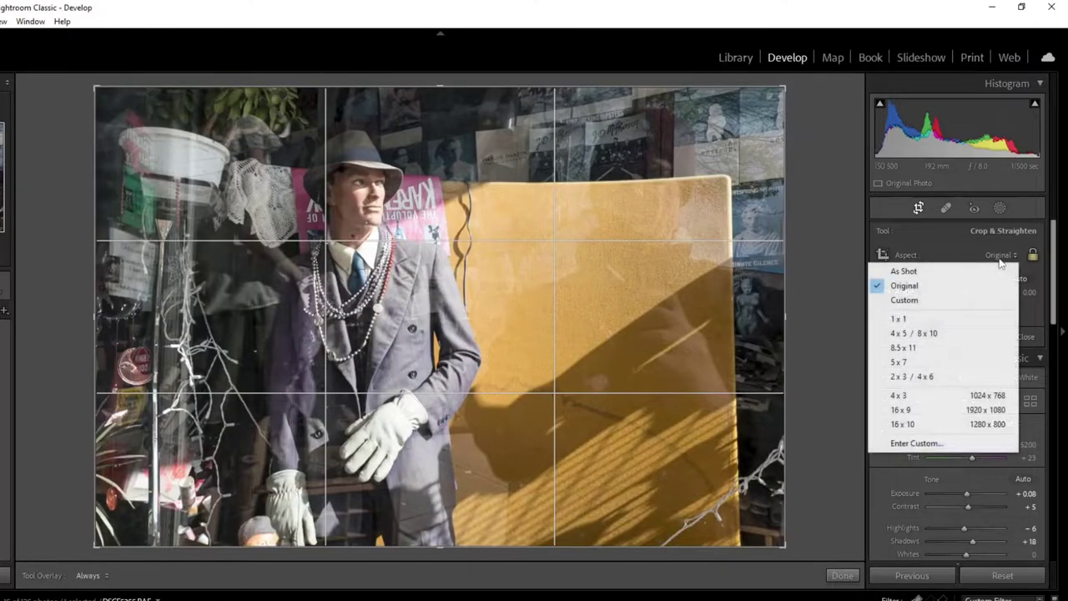
{"action": "left_click", "coordinate": [967, 333]}
{"action": "left_click_drag", "start_coordinate": [663, 339], "coordinate": [549, 333]}
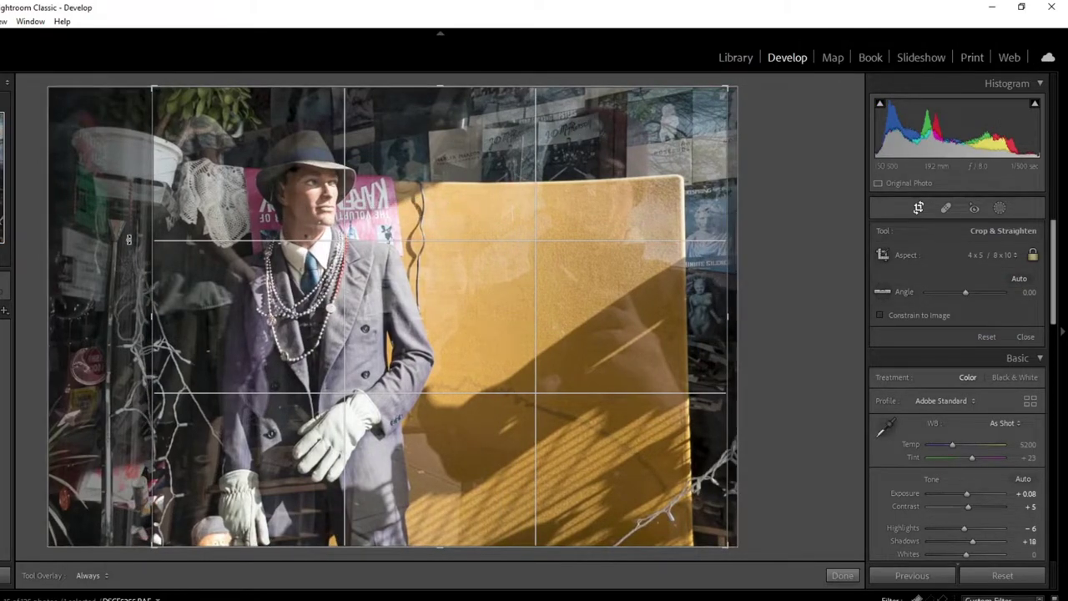
{"action": "left_click_drag", "start_coordinate": [120, 240], "coordinate": [119, 240]}
{"action": "key", "text": "Return"}
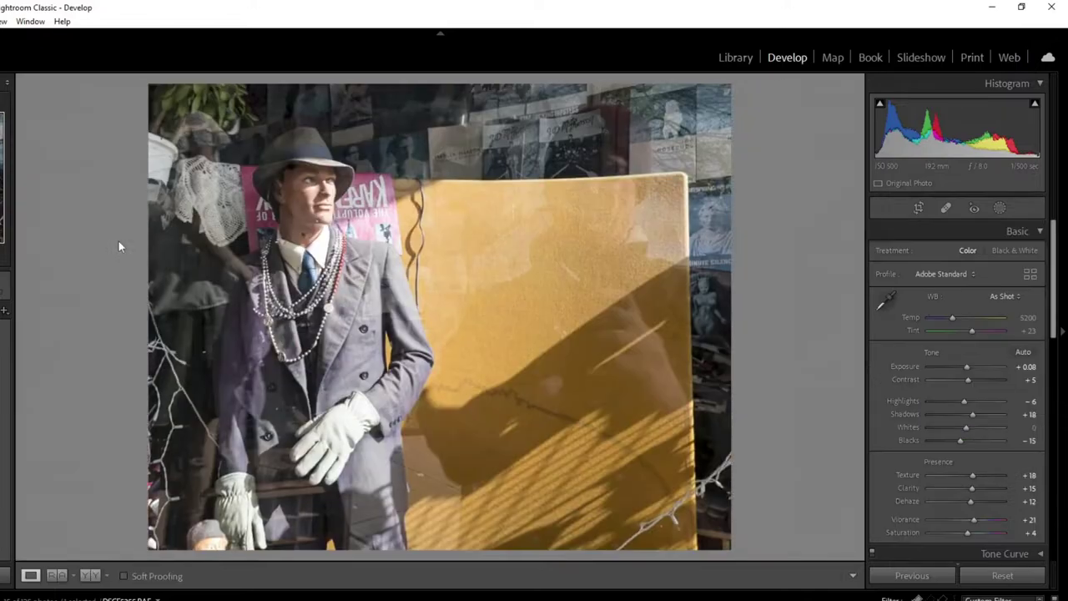
Step: Set the mannequin photo's highlights to -32 and raise its dehaze to +14
{"action": "left_click", "coordinate": [945, 402]}
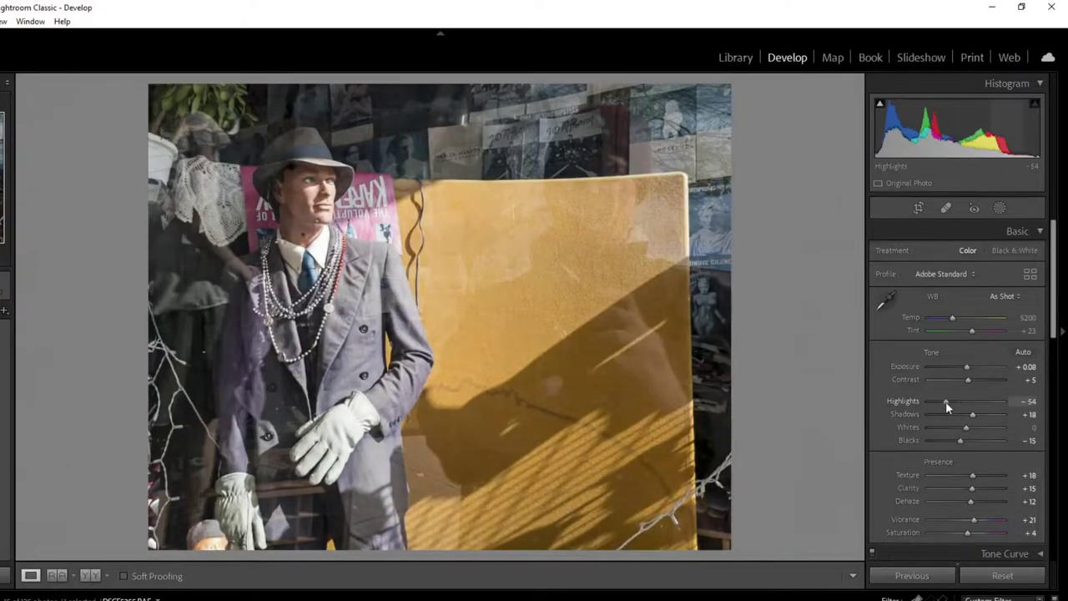
{"action": "mouse_move", "coordinate": [953, 401]}
{"action": "left_mouse_down"}
{"action": "mouse_move", "coordinate": [1014, 401]}
{"action": "mouse_move", "coordinate": [971, 412]}
{"action": "mouse_move", "coordinate": [919, 407]}
{"action": "mouse_move", "coordinate": [956, 408]}
{"action": "left_mouse_up"}
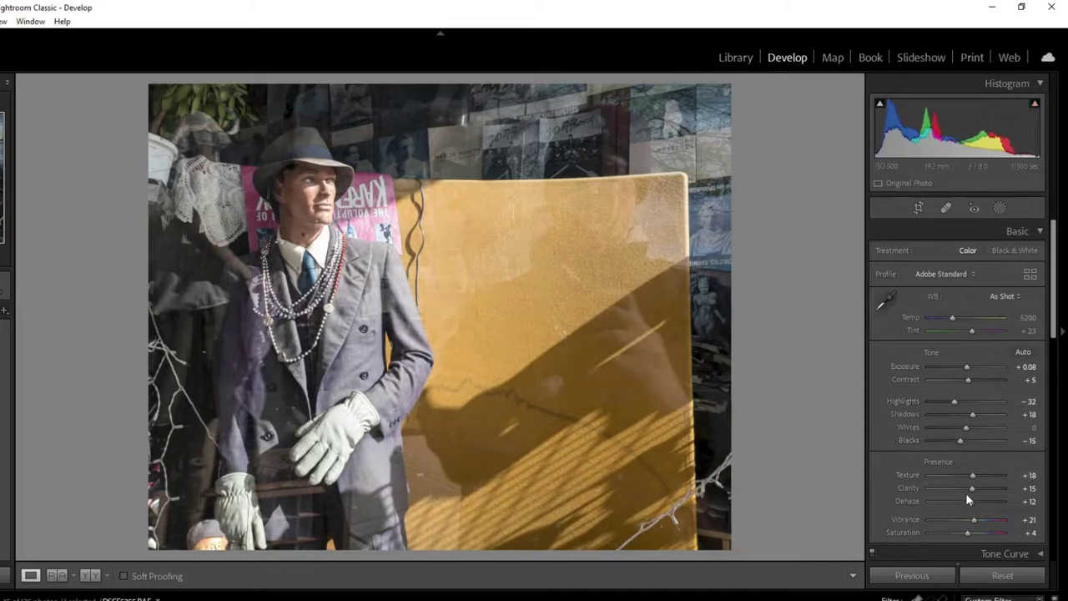
{"action": "left_click_drag", "start_coordinate": [972, 501], "coordinate": [974, 501]}
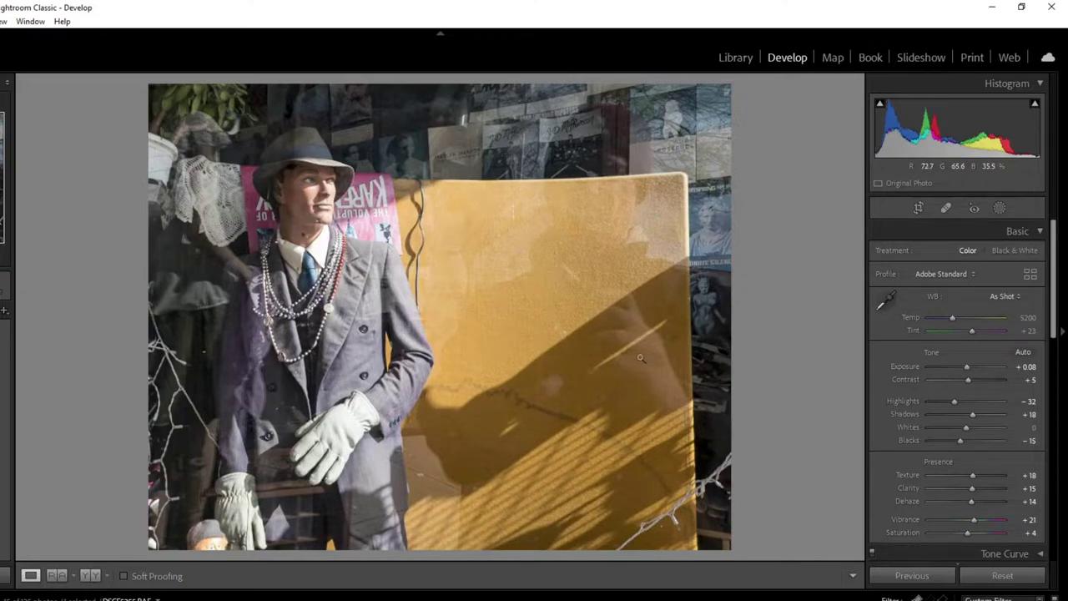
Step: Try the black and white treatment on the mannequin photo and switch back to color
{"action": "left_click", "coordinate": [1016, 252]}
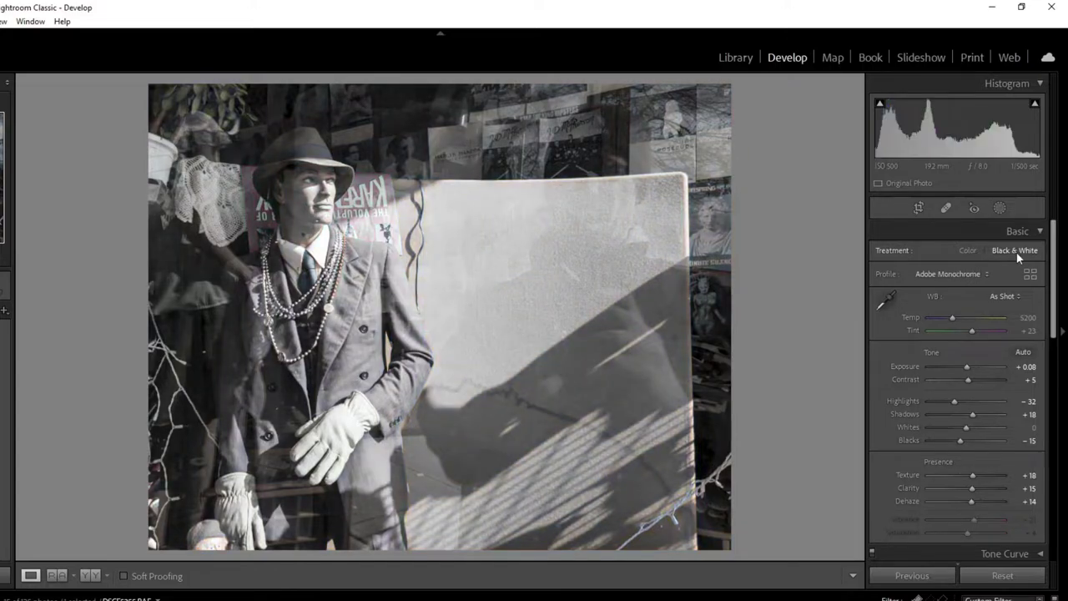
{"action": "left_click", "coordinate": [969, 253]}
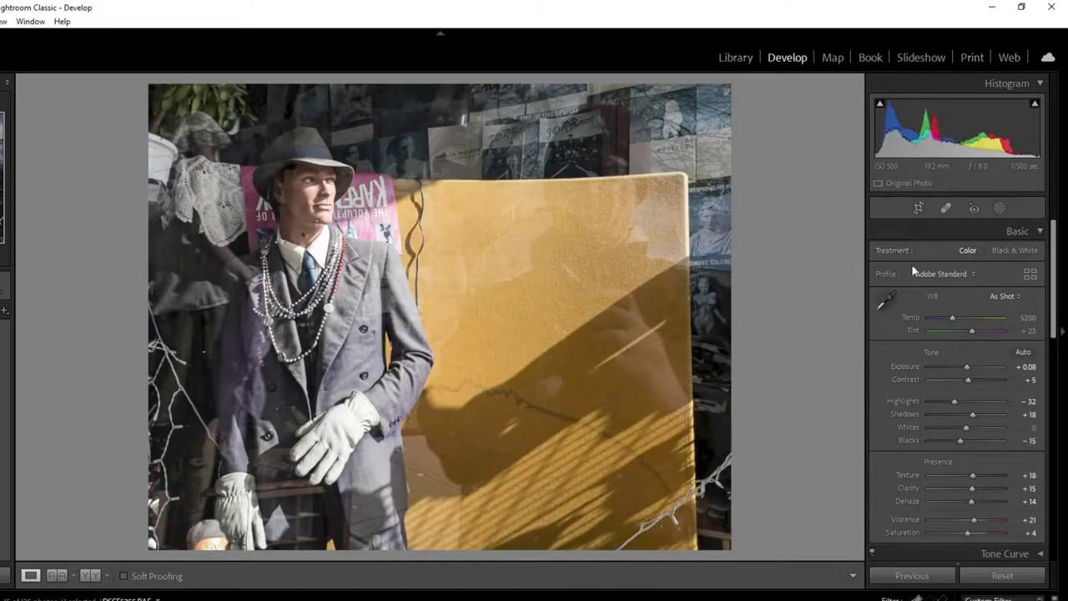
Step: Compare the mannequin photo in black and white and in color twice more, ending on color
{"action": "left_click", "coordinate": [1004, 252]}
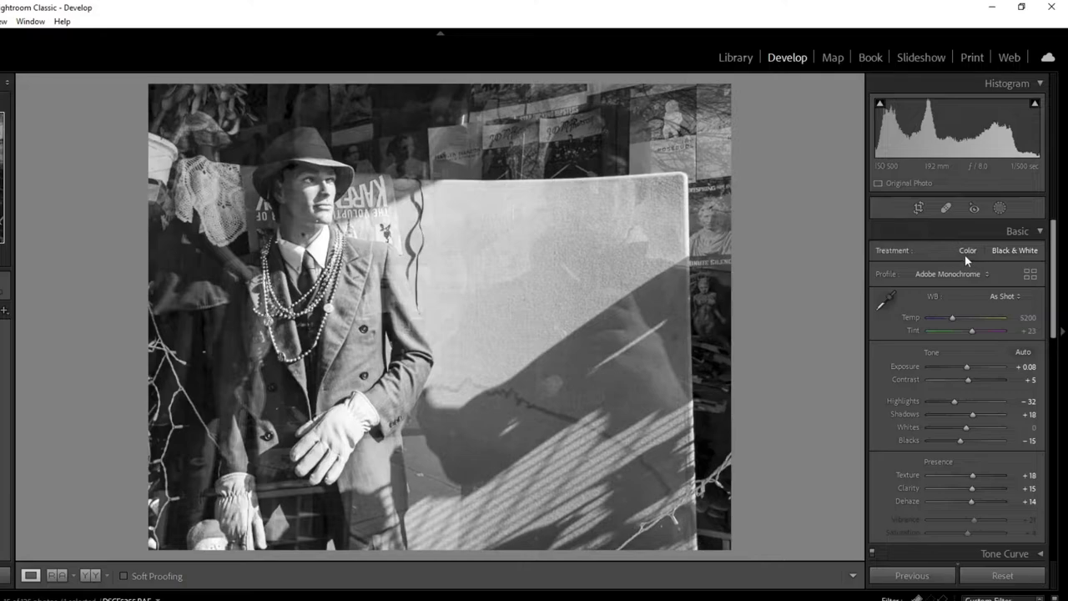
{"action": "left_click", "coordinate": [966, 254]}
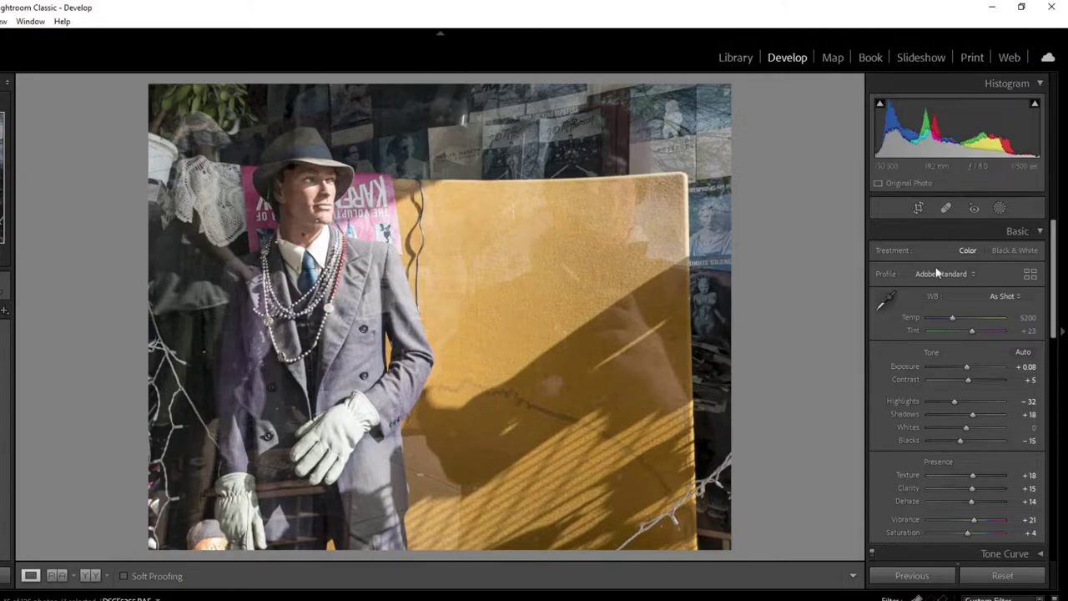
{"action": "left_click", "coordinate": [1010, 251]}
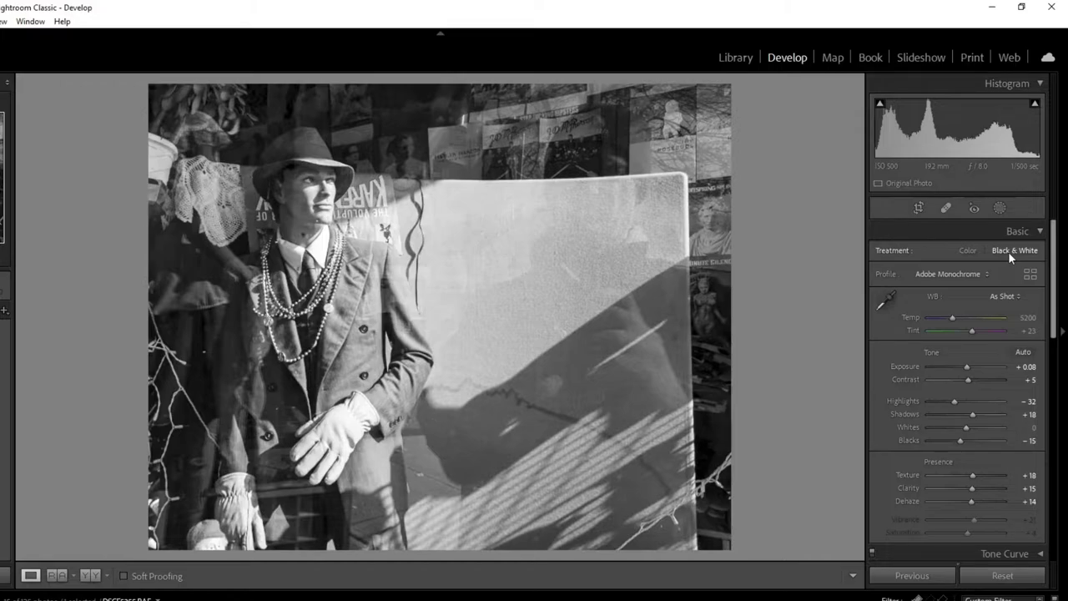
{"action": "left_click", "coordinate": [965, 251]}
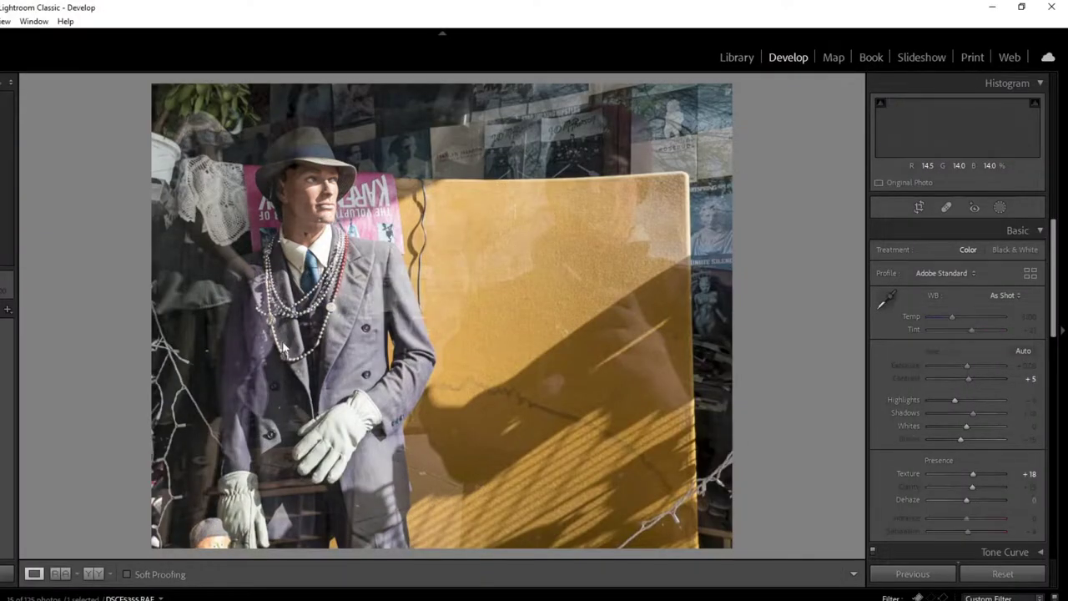
Step: Crop the leaf-shadow photo slightly tighter, keeping its proportions and cutting the pale pavement out of its upper corner
{"action": "key", "text": "Right"}
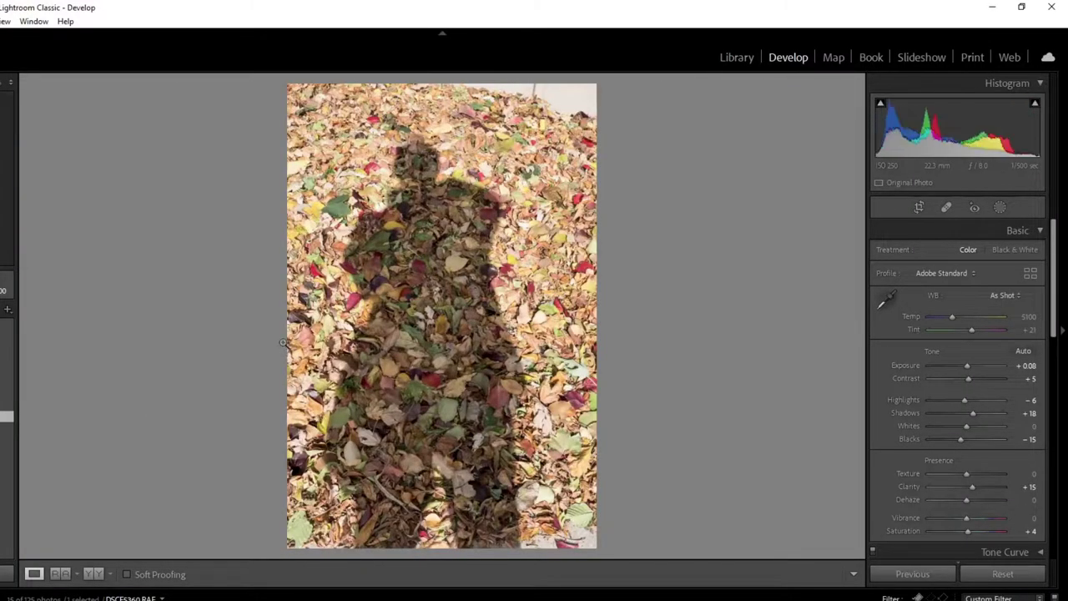
{"action": "key", "text": "Right"}
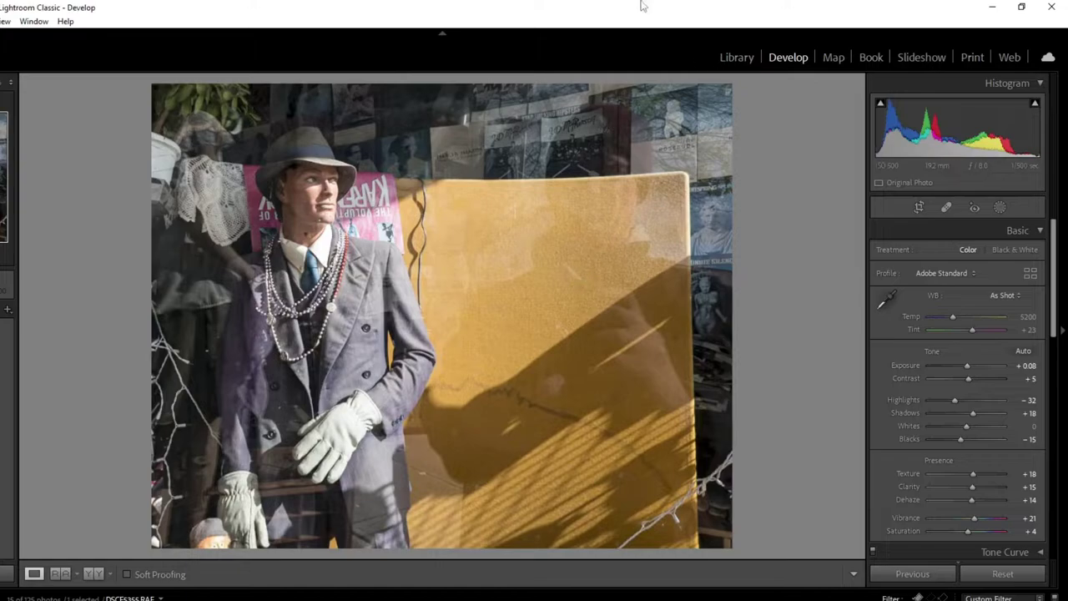
{"action": "key", "text": "Left"}
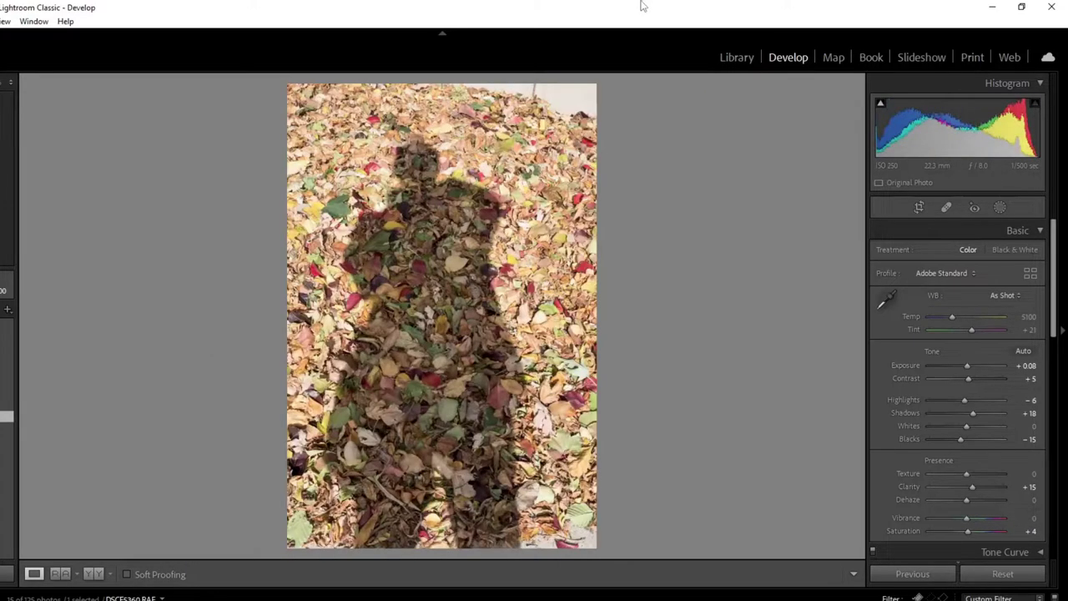
{"action": "left_click", "coordinate": [919, 208]}
{"action": "left_click_drag", "start_coordinate": [596, 87], "coordinate": [582, 106]}
{"action": "left_click_drag", "start_coordinate": [538, 149], "coordinate": [535, 184]}
{"action": "key", "text": "Return"}
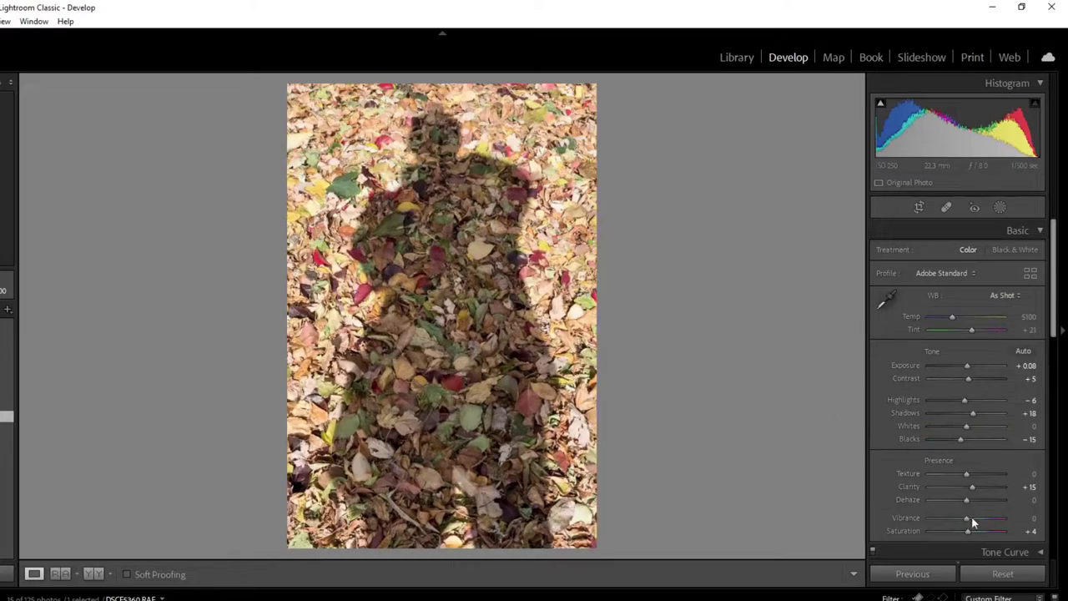
Step: Set the leaf-shadow photo's texture to +14, saturation to +25 and shadows to -23, and view it full screen
{"action": "left_click", "coordinate": [973, 477]}
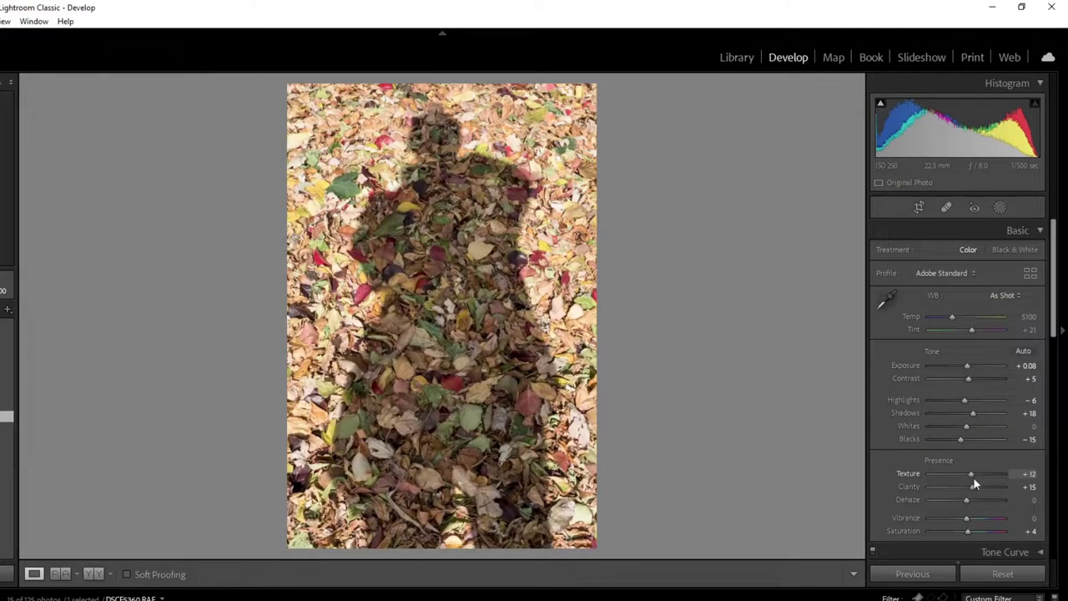
{"action": "left_click_drag", "start_coordinate": [972, 531], "coordinate": [978, 529]}
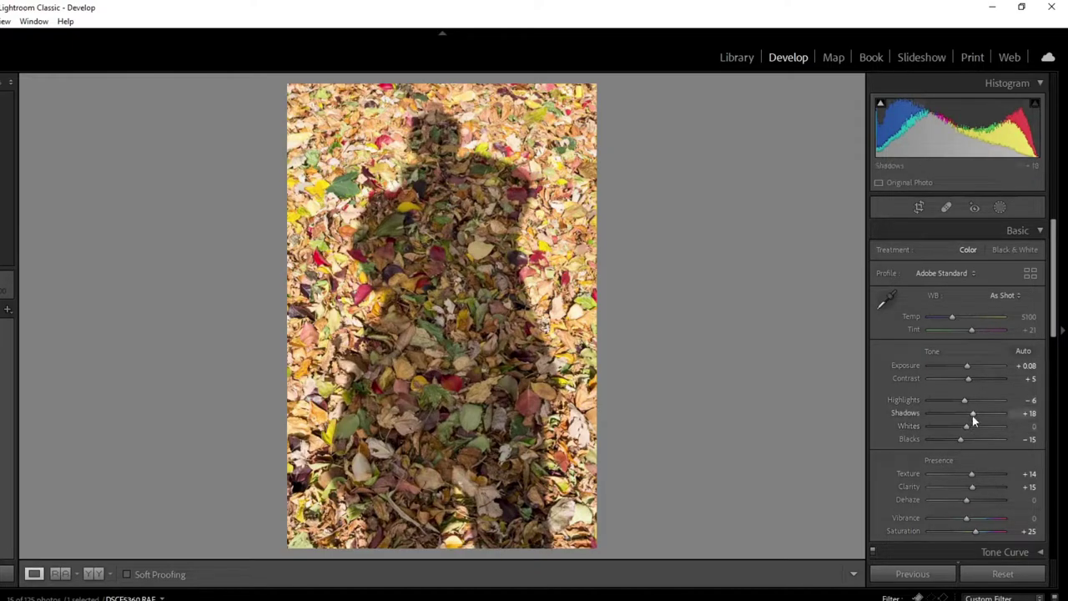
{"action": "left_click_drag", "start_coordinate": [972, 415], "coordinate": [920, 433]}
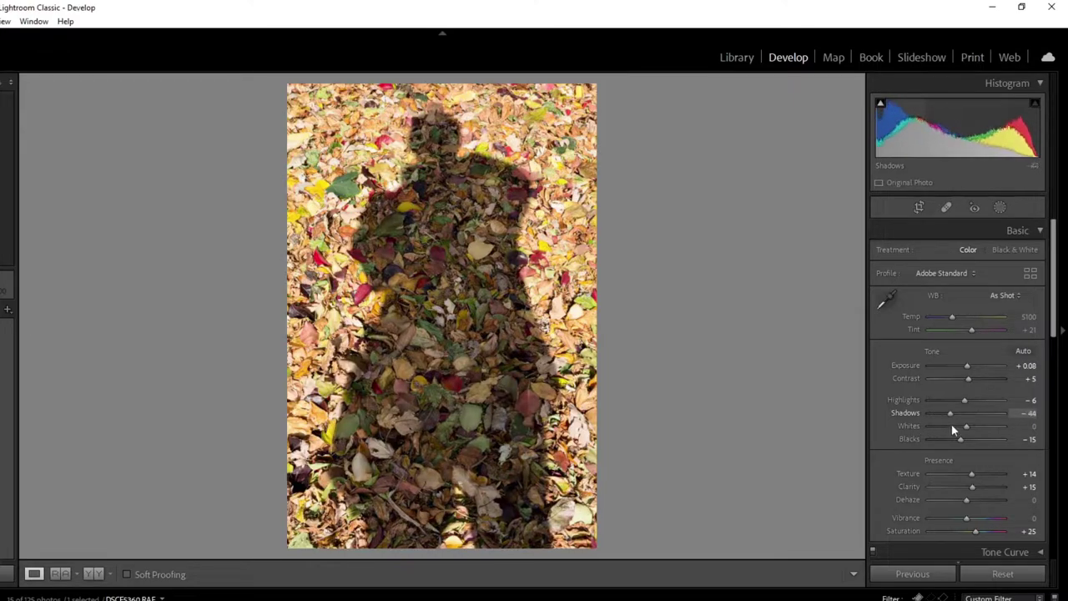
{"action": "left_click_drag", "start_coordinate": [935, 430], "coordinate": [957, 412]}
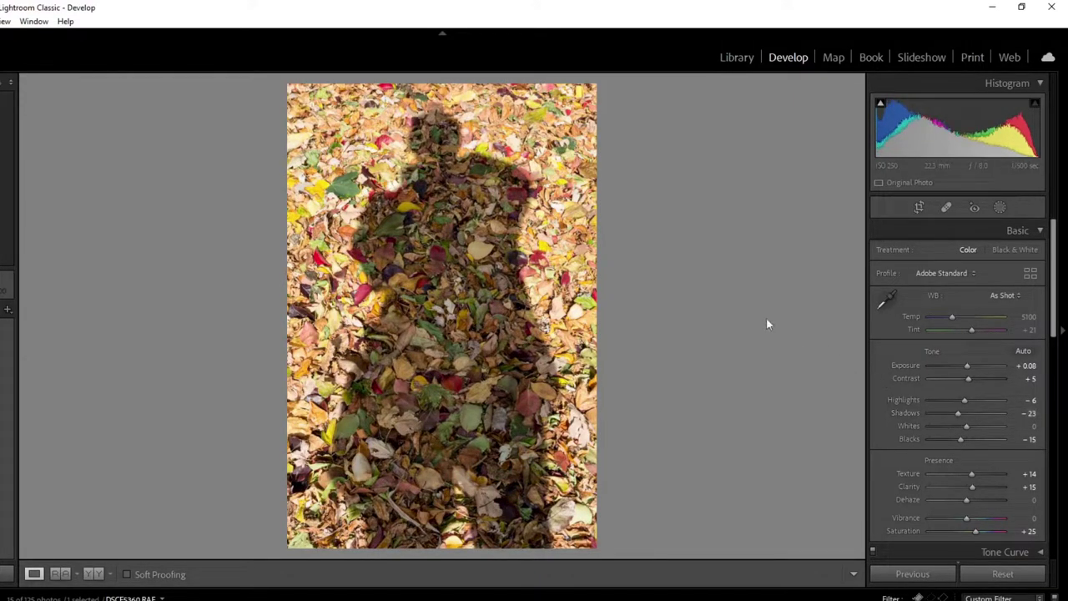
{"action": "key", "text": "f"}
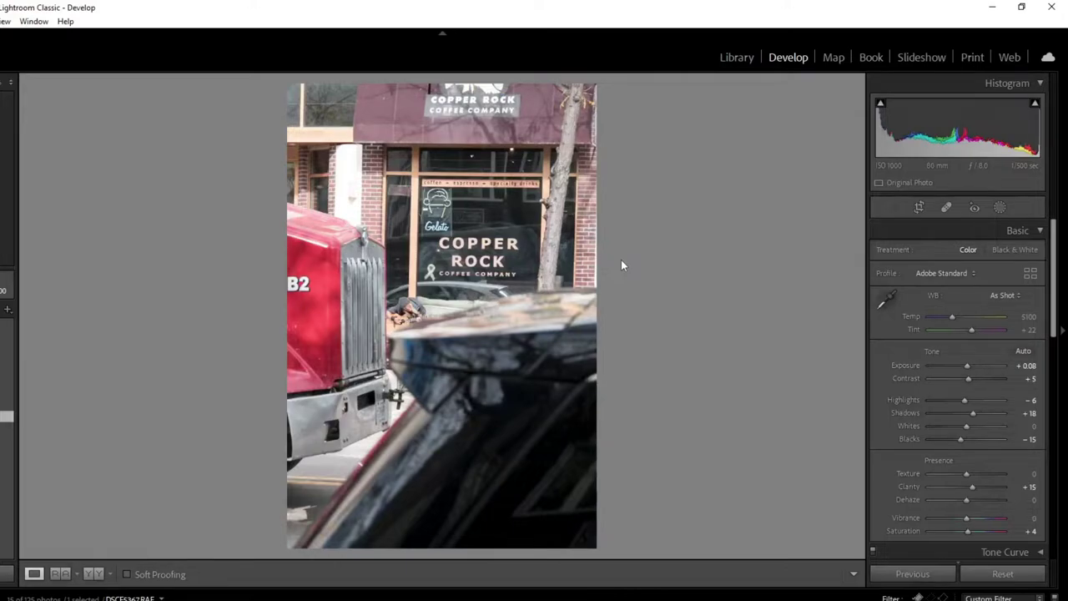
Step: Crop the portrait truck photo at its original aspect around the truck's front and the guitarist, rotating it by -0.67 degrees
{"action": "left_click", "coordinate": [919, 208]}
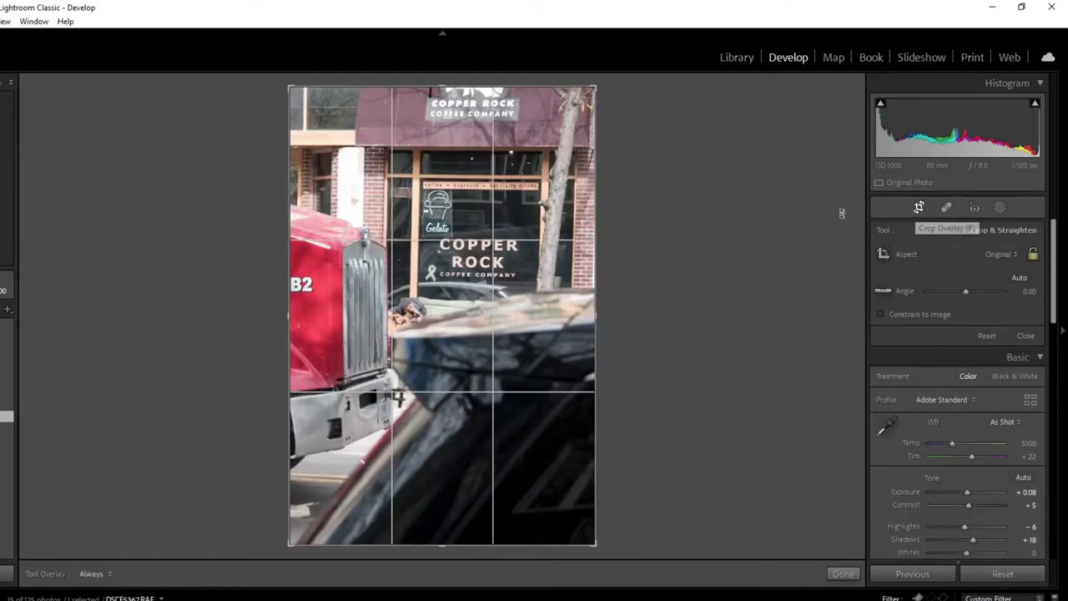
{"action": "left_click_drag", "start_coordinate": [596, 84], "coordinate": [498, 233]}
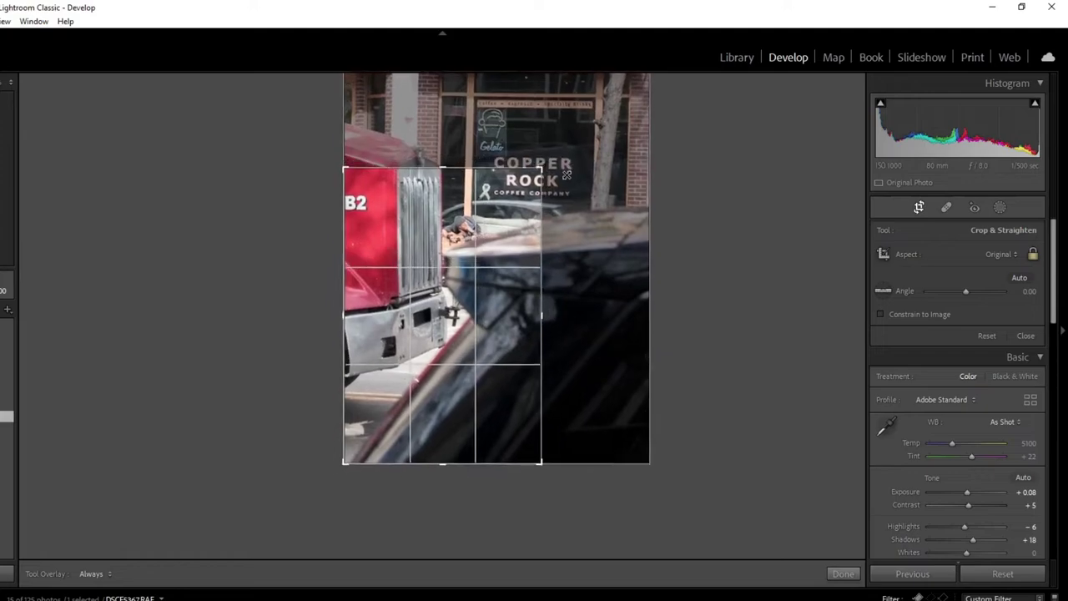
{"action": "left_click_drag", "start_coordinate": [577, 171], "coordinate": [597, 199]}
{"action": "key", "text": "Return"}
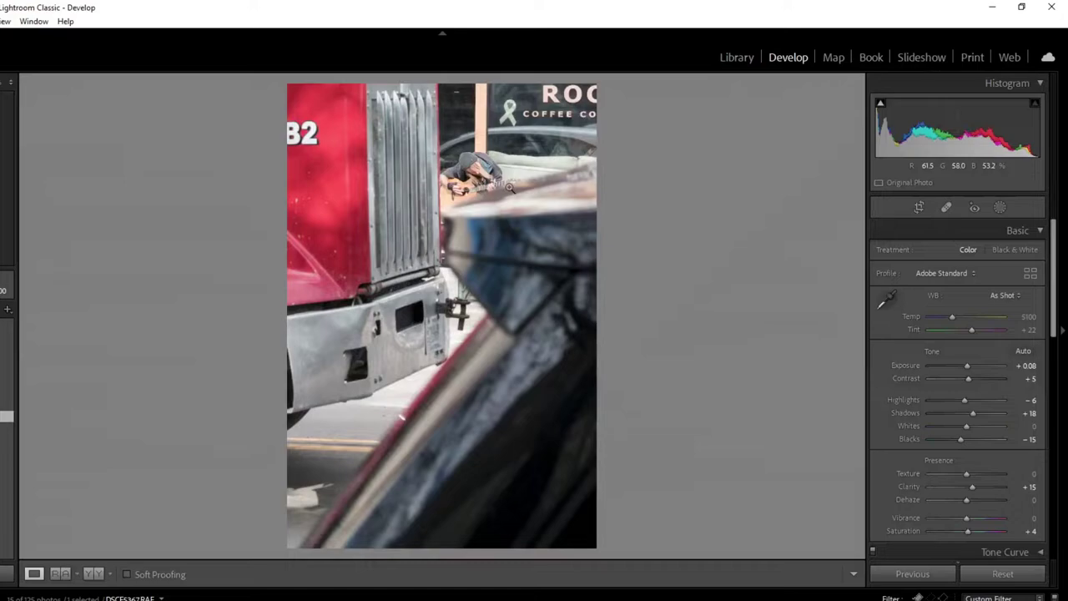
Step: Change the portrait truck photo's crop ratio to 4 x 5 / 8 x 10 and reposition the frame slightly
{"action": "left_click", "coordinate": [919, 208]}
{"action": "left_click", "coordinate": [1000, 254]}
{"action": "left_click", "coordinate": [990, 331]}
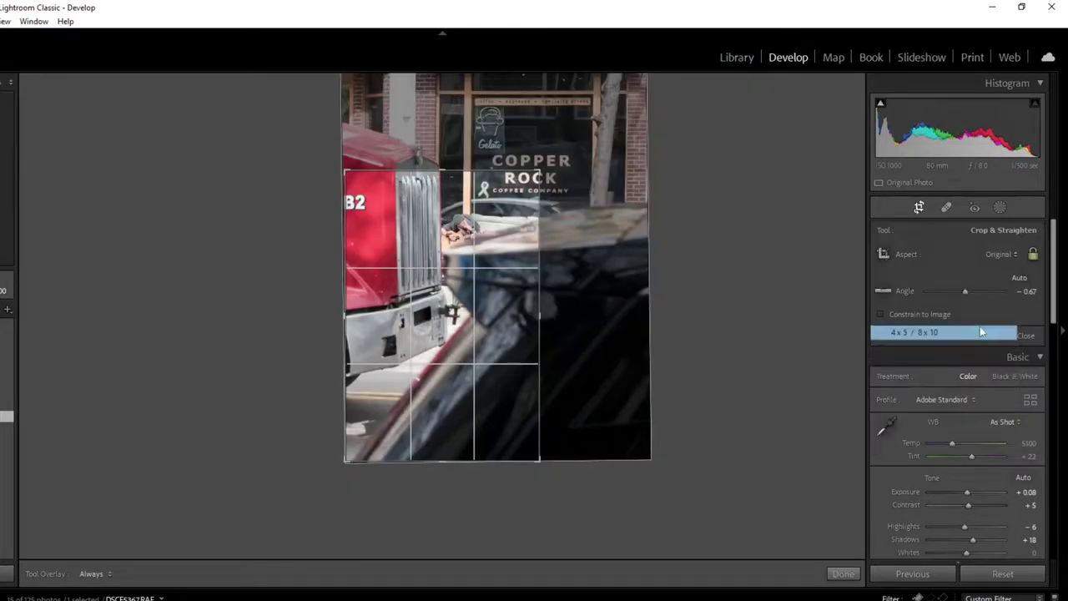
{"action": "mouse_move", "coordinate": [508, 310]}
{"action": "left_mouse_down"}
{"action": "mouse_move", "coordinate": [505, 328]}
{"action": "mouse_move", "coordinate": [512, 309]}
{"action": "left_mouse_up"}
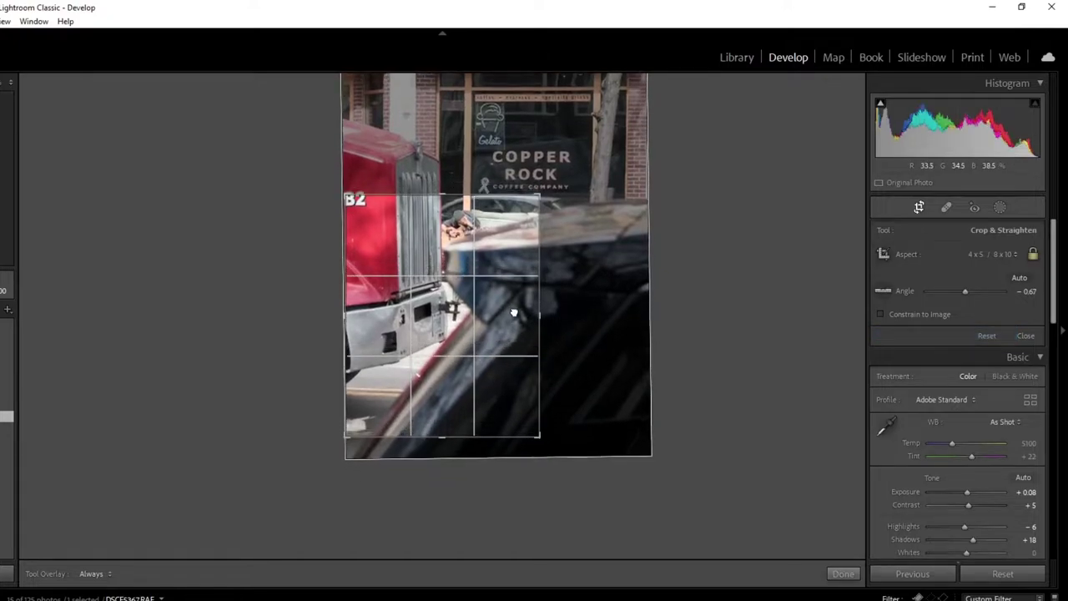
{"action": "key", "text": "Return"}
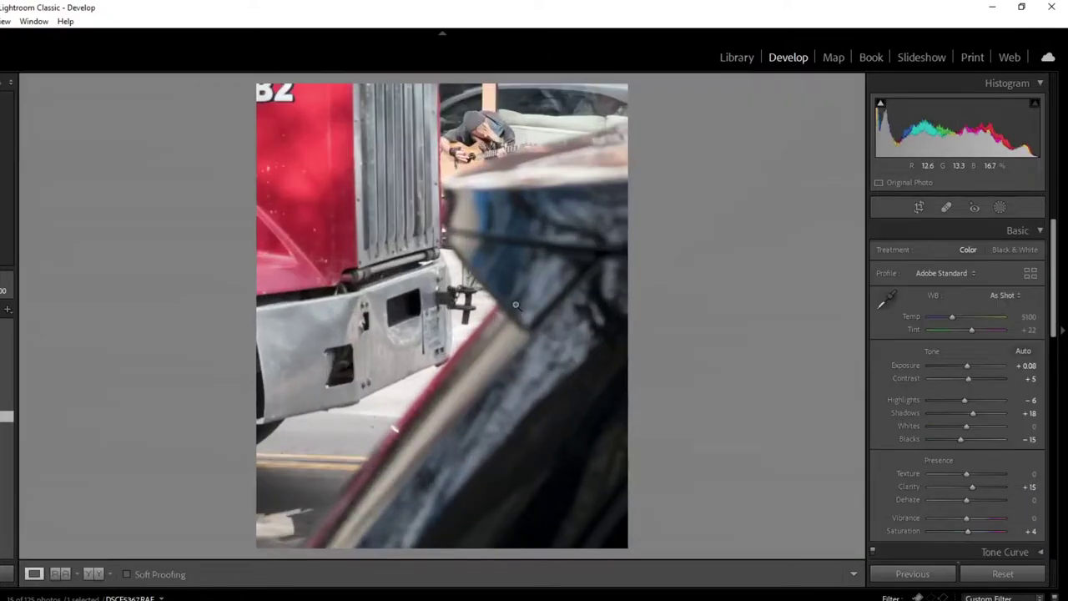
Step: Turn the truck photo's 4 x 5 / 8 x 10 crop to landscape, framing the bumper, the guitarist and the blurred car
{"action": "left_click", "coordinate": [919, 207]}
{"action": "left_click_drag", "start_coordinate": [546, 438], "coordinate": [577, 440]}
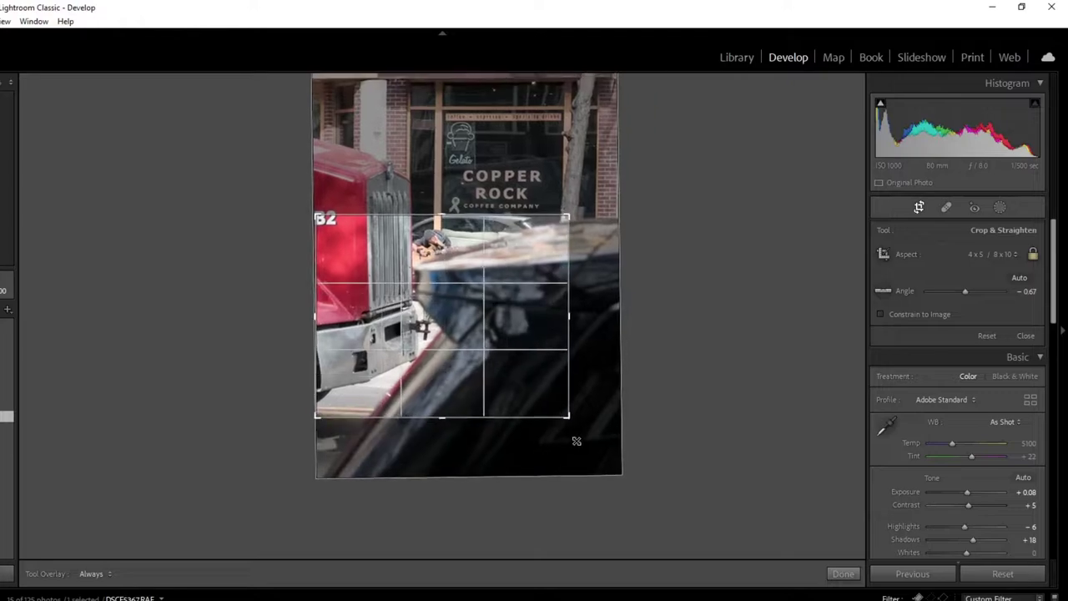
{"action": "mouse_move", "coordinate": [523, 367]}
{"action": "left_mouse_down"}
{"action": "mouse_move", "coordinate": [536, 400]}
{"action": "mouse_move", "coordinate": [534, 382]}
{"action": "left_mouse_up"}
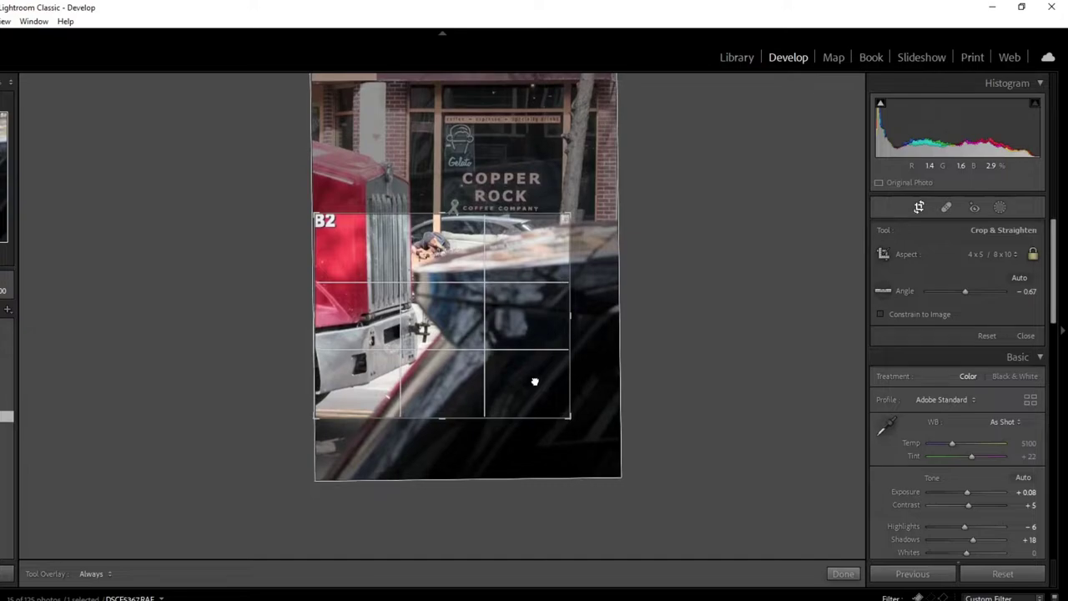
{"action": "left_click_drag", "start_coordinate": [628, 354], "coordinate": [626, 350]}
{"action": "key", "text": "Return"}
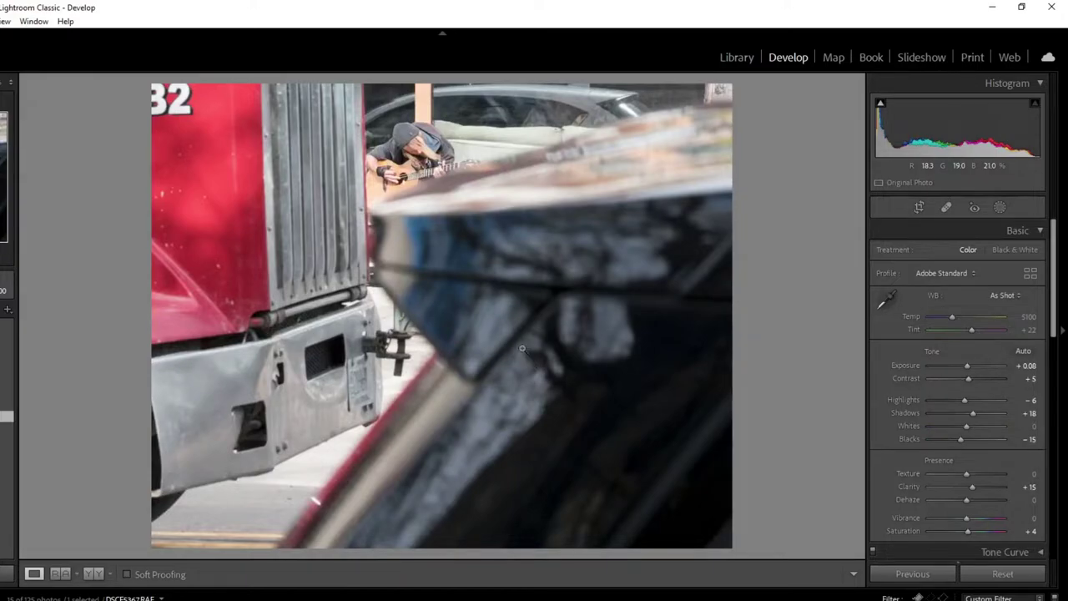
Step: Crop the Kenworth truck photo tightly around the grille, the guitarist and the passer-by in yellow
{"action": "key", "text": "Right"}
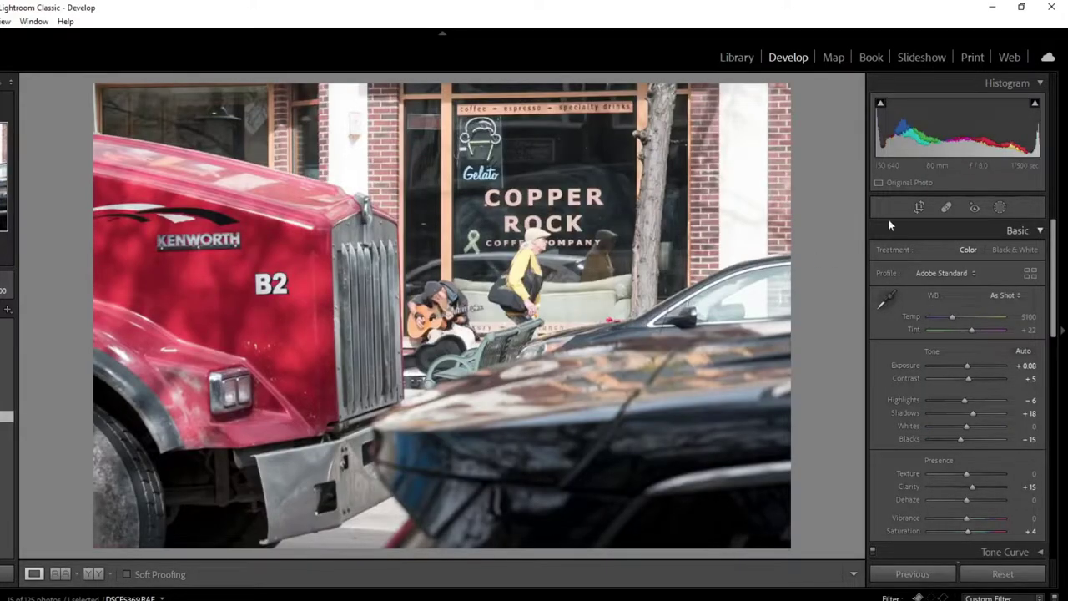
{"action": "left_click", "coordinate": [919, 207]}
{"action": "mouse_move", "coordinate": [305, 223]}
{"action": "left_mouse_down"}
{"action": "mouse_move", "coordinate": [317, 351]}
{"action": "mouse_move", "coordinate": [701, 405]}
{"action": "left_mouse_up"}
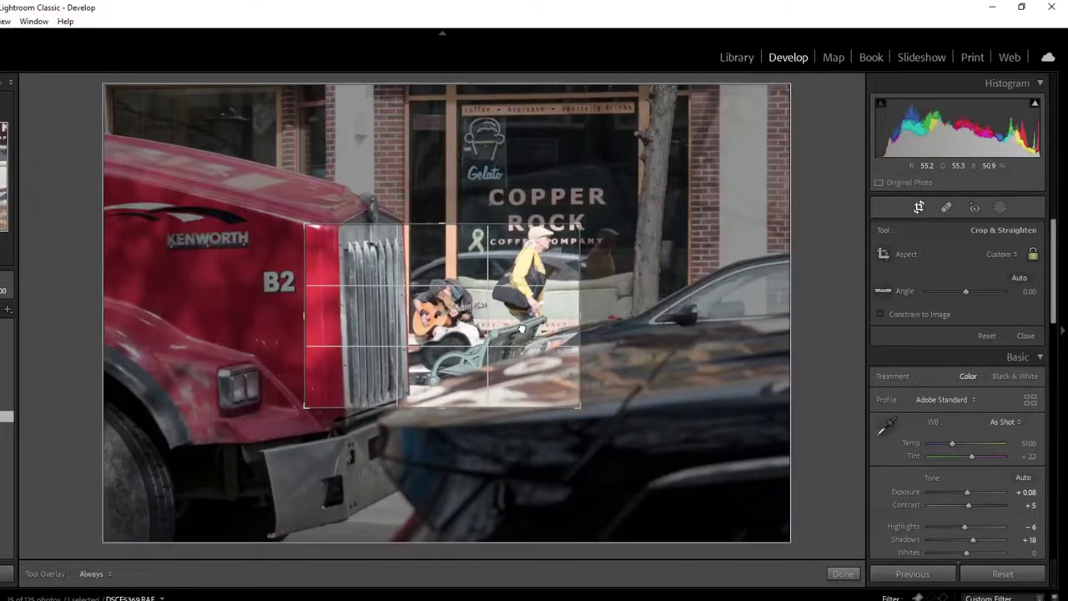
{"action": "key", "text": "Return"}
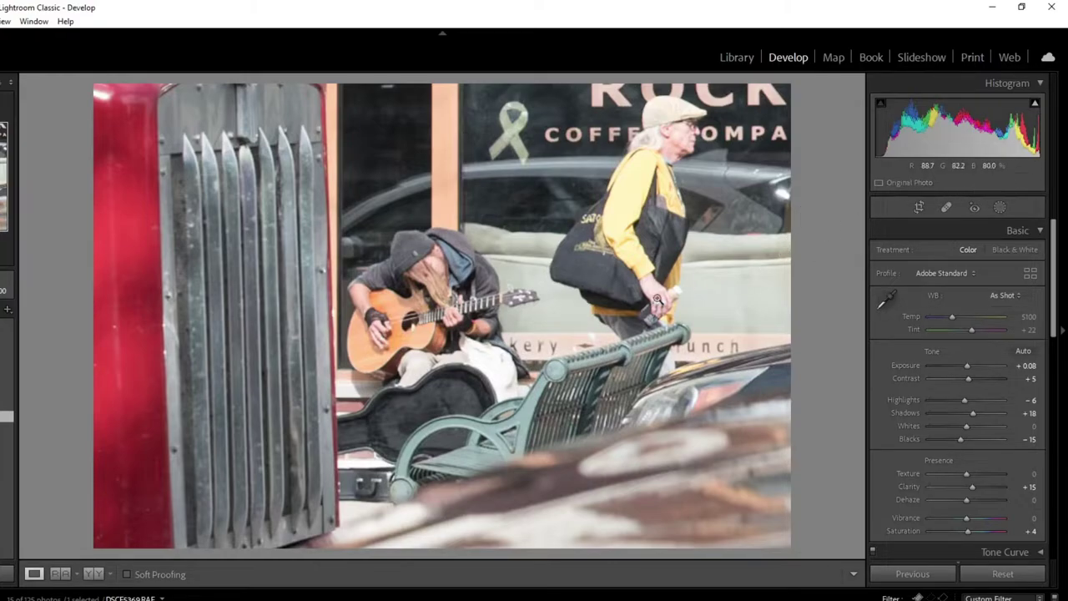
Step: Compare the guitarist and passer-by crop with the neighbouring street photos
{"action": "key", "text": "Right"}
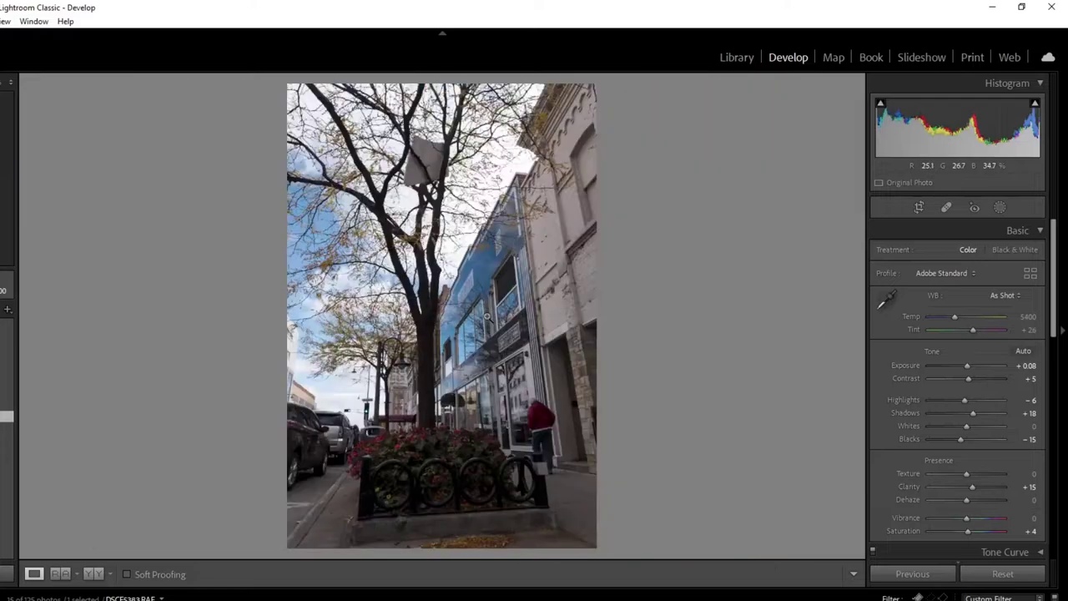
{"action": "key", "text": "Left"}
{"action": "key", "text": "Left"}
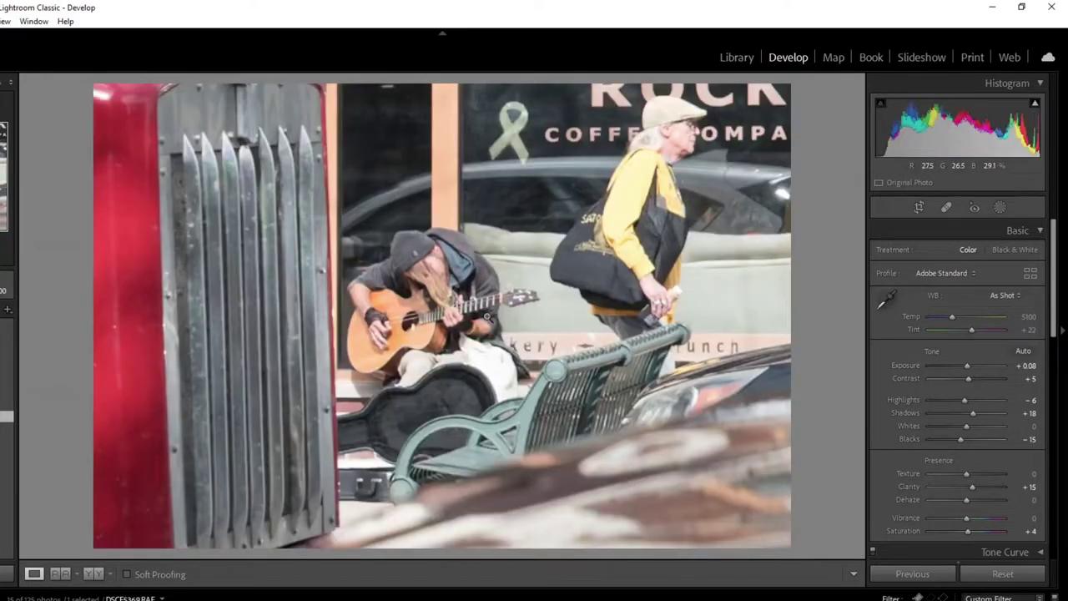
{"action": "key", "text": "Left"}
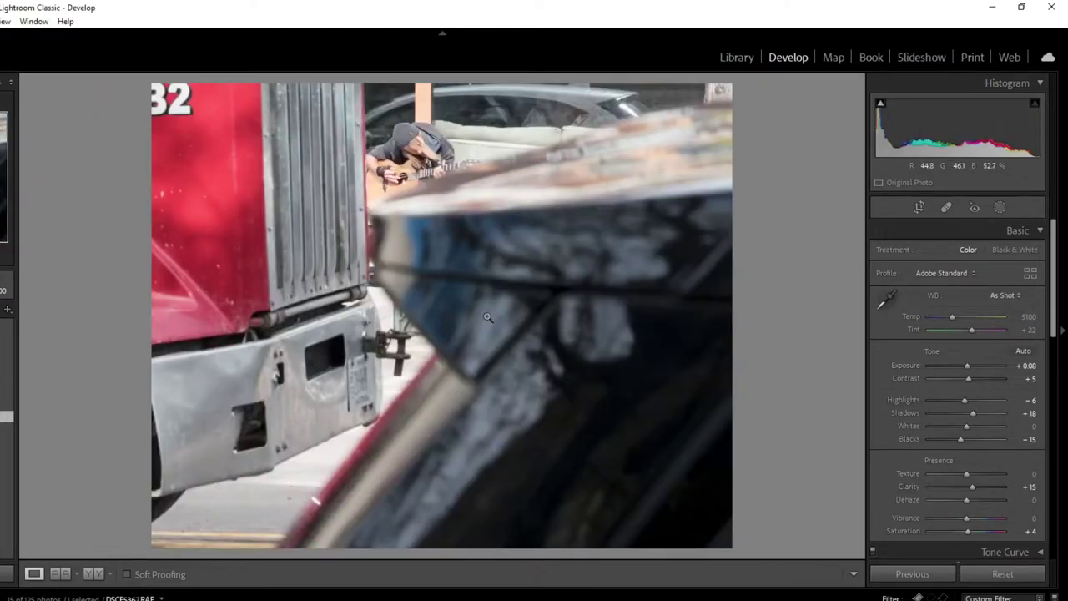
Step: Try the black and white treatment on the landscape-cropped truck photo and switch back to color
{"action": "key", "text": "Right"}
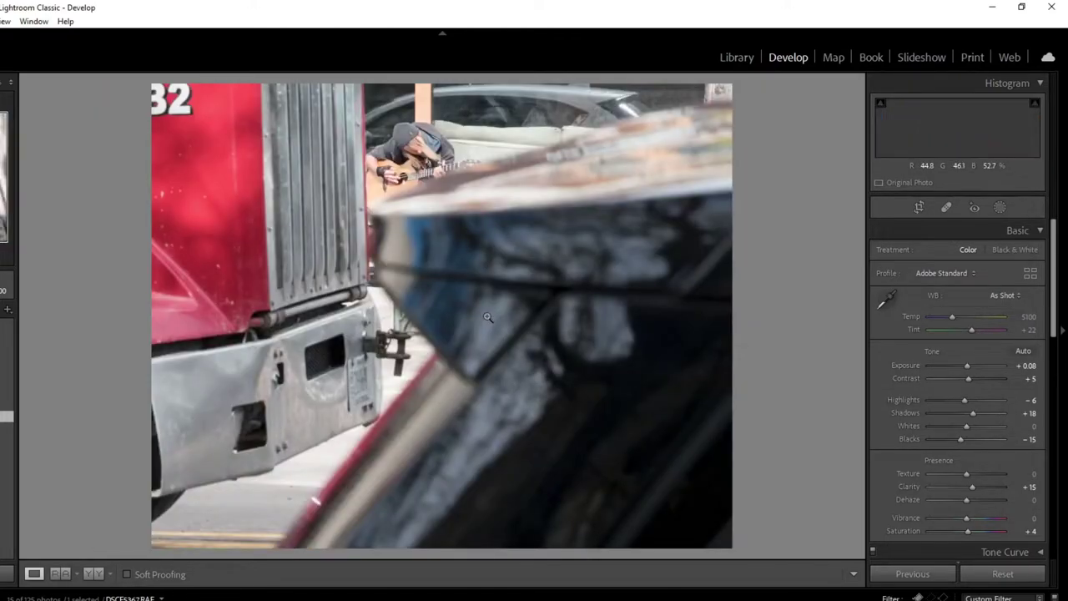
{"action": "key", "text": "Left"}
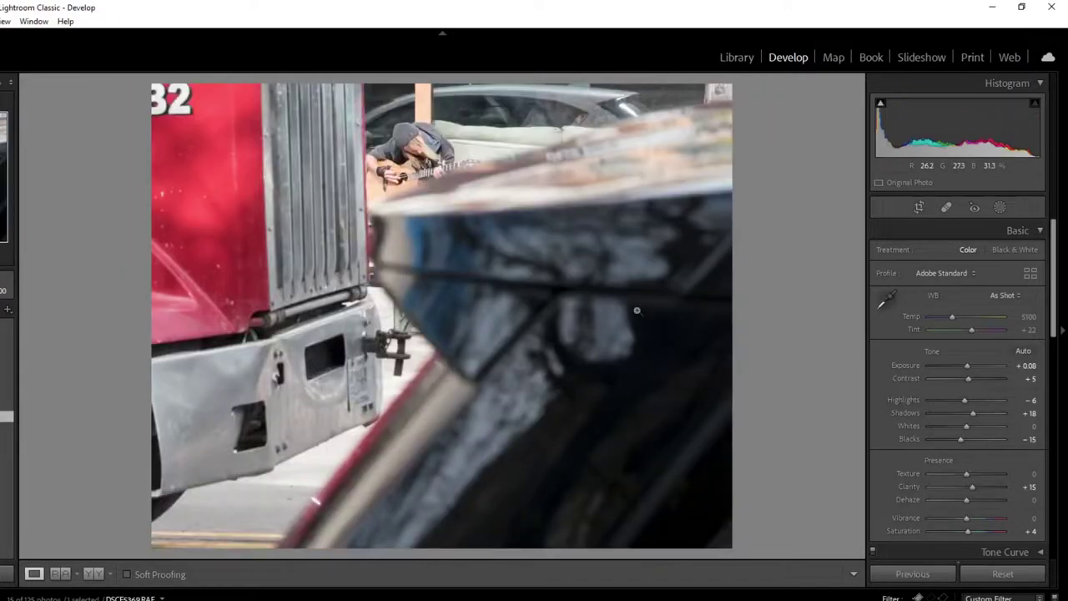
{"action": "left_click", "coordinate": [1010, 249]}
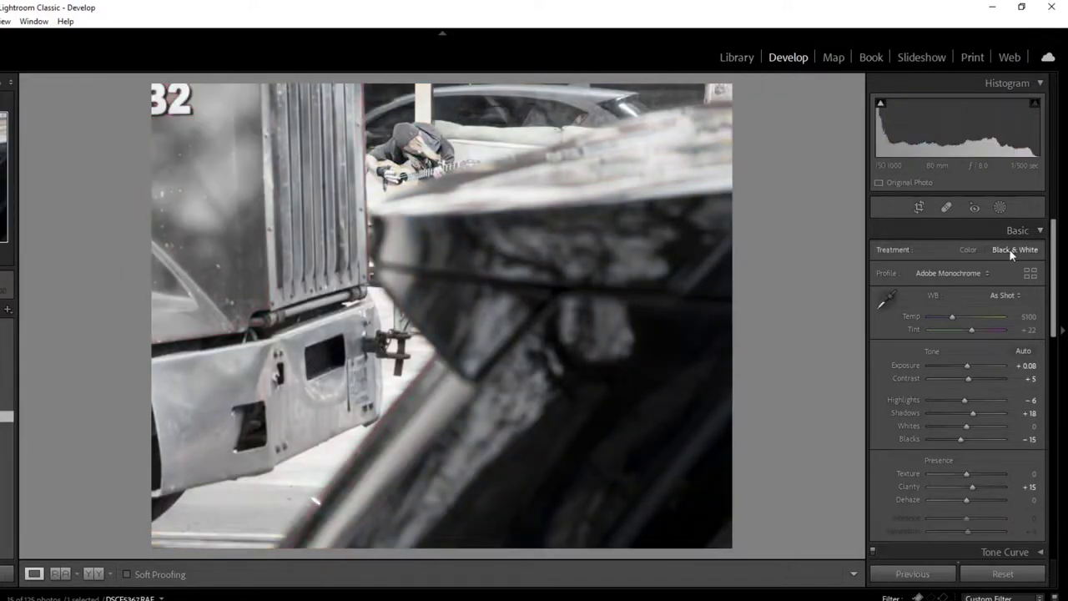
{"action": "left_click", "coordinate": [965, 250]}
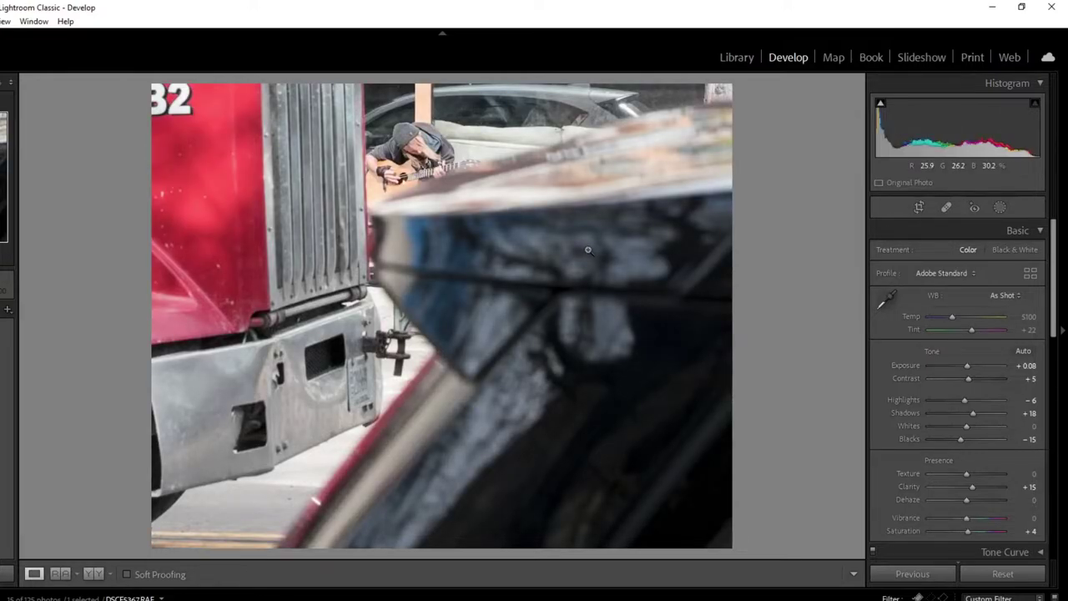
Step: Go to the guitarist and passer-by photo, view it in the Library and return to the thumbnail grid
{"action": "key", "text": "Right"}
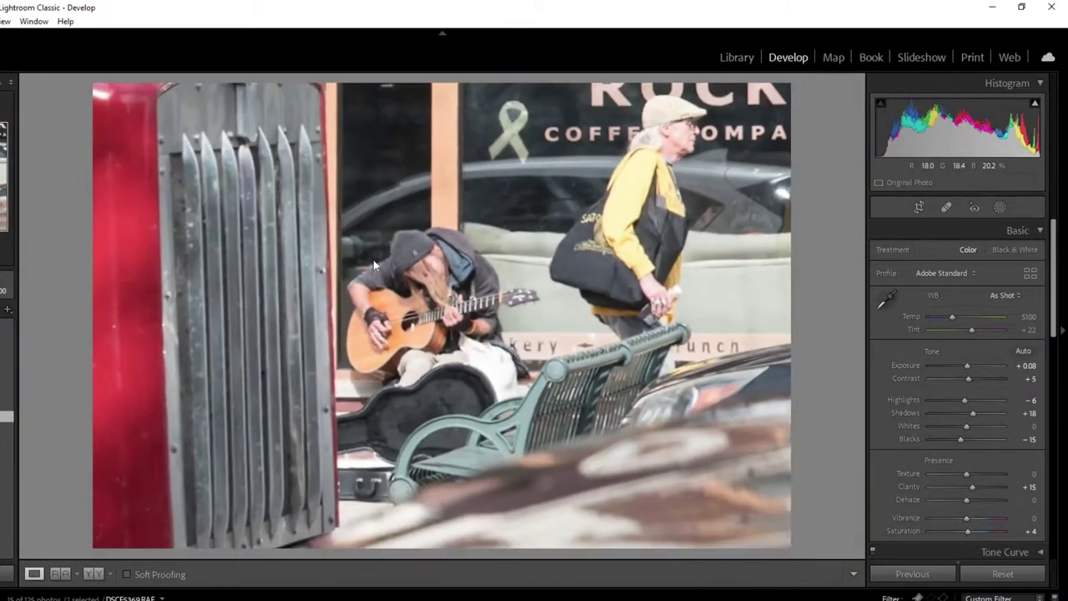
{"action": "key", "text": "e"}
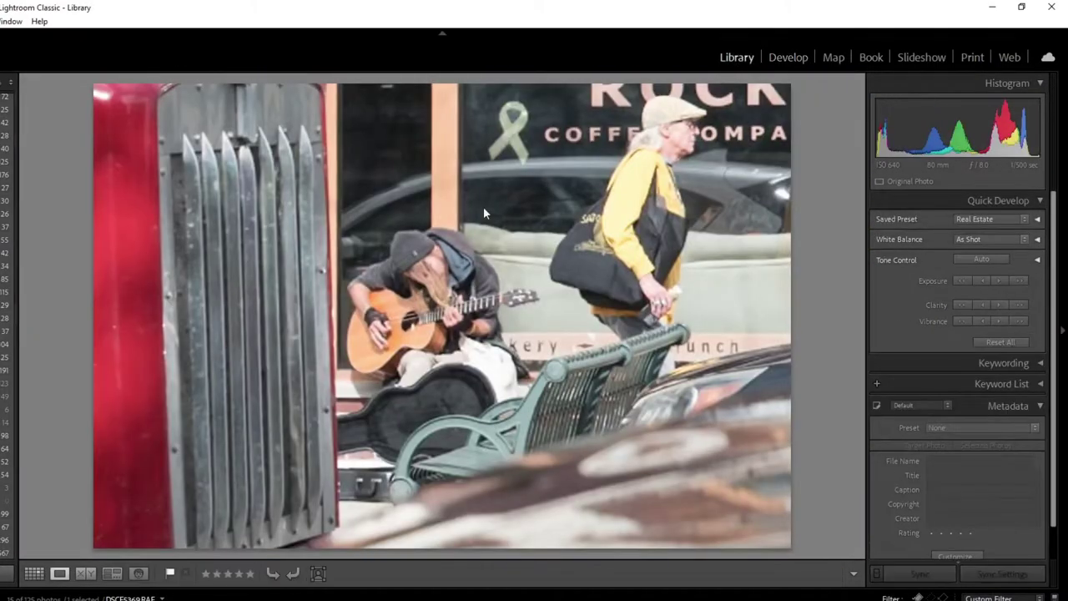
{"action": "key", "text": "g"}
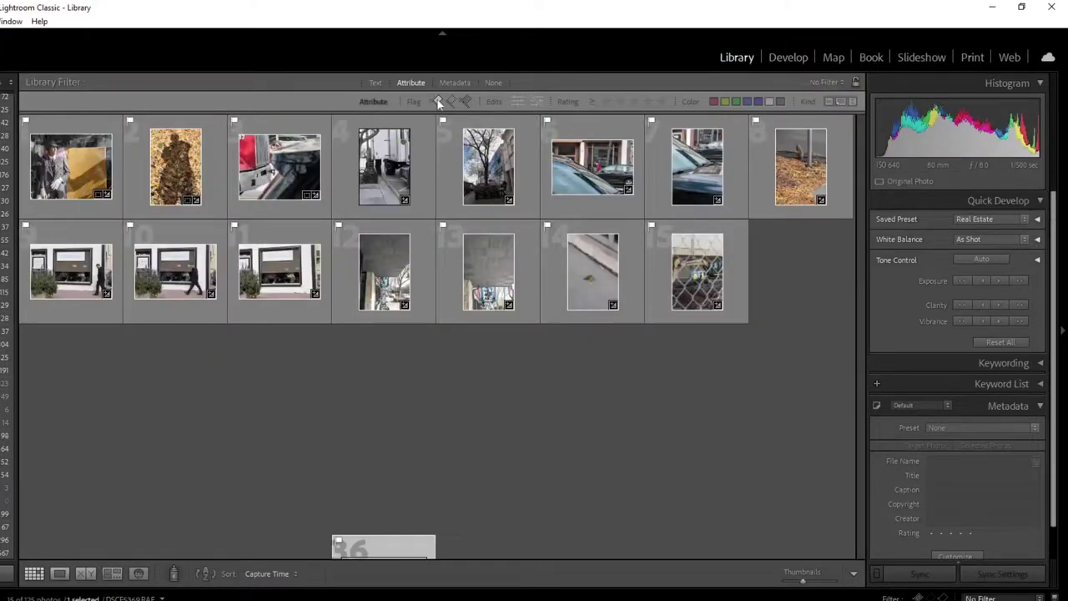
Step: Open the uncropped Kenworth truck photo from the unfiltered grid and inspect the guitarist up close
{"action": "scroll", "coordinate": [250, 376], "scroll_direction": "down", "scroll_amount": 1}
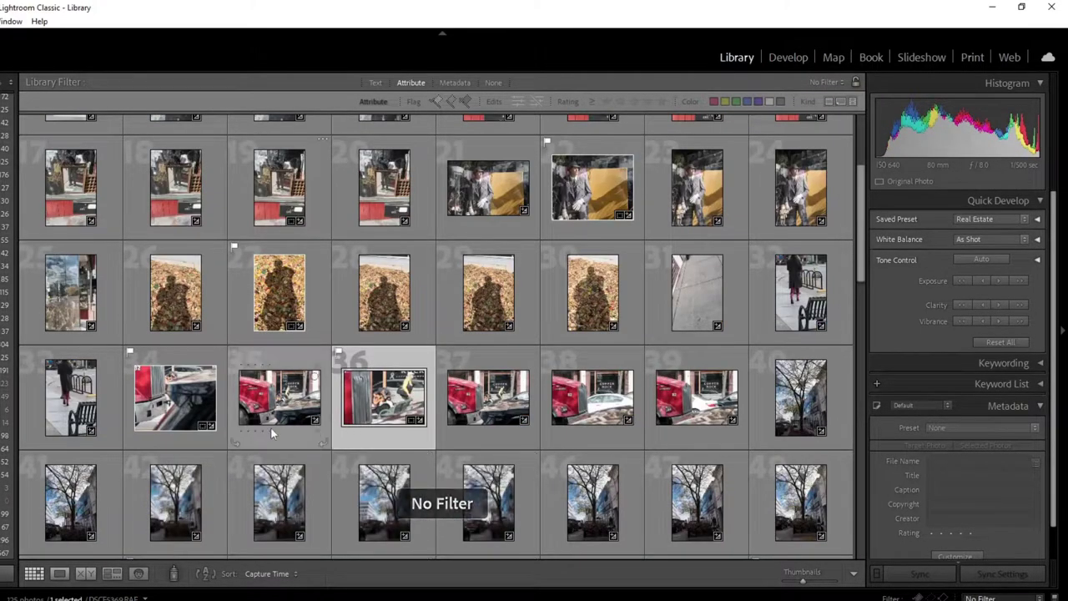
{"action": "double_click", "coordinate": [259, 399]}
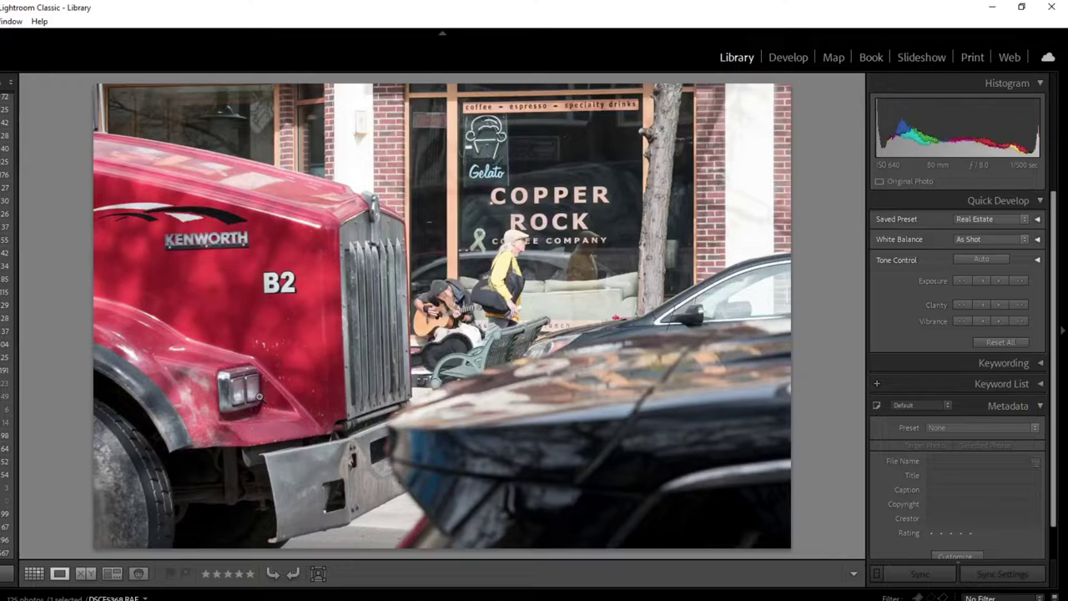
{"action": "left_click", "coordinate": [447, 297]}
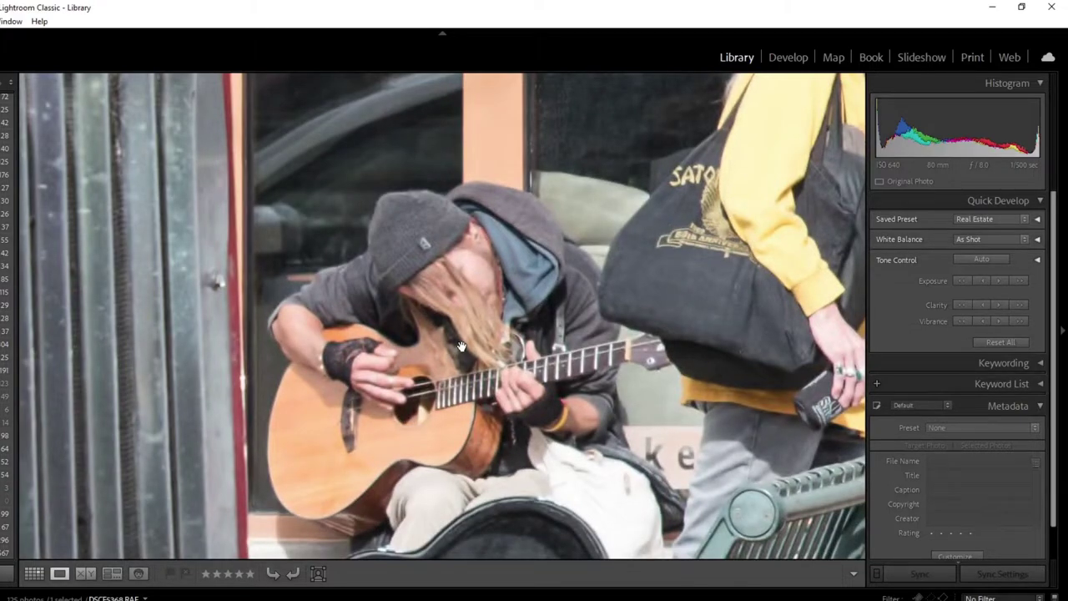
{"action": "left_click", "coordinate": [508, 332]}
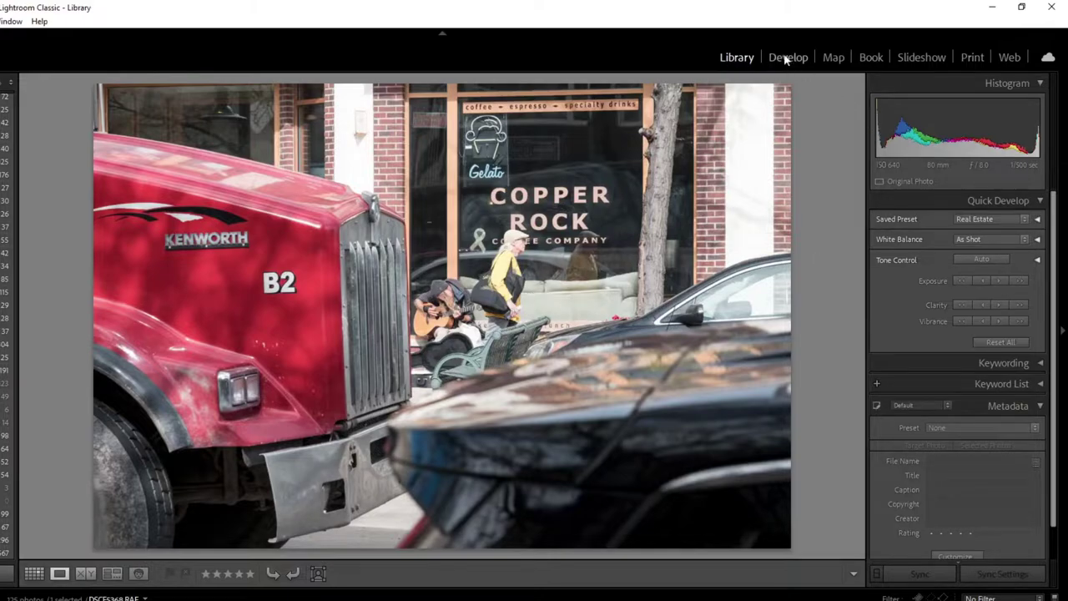
Step: Flag the uncropped Kenworth photo as a pick and remove the flag from the tight guitarist and passer-by crop
{"action": "key", "text": "p"}
{"action": "key", "text": "z"}
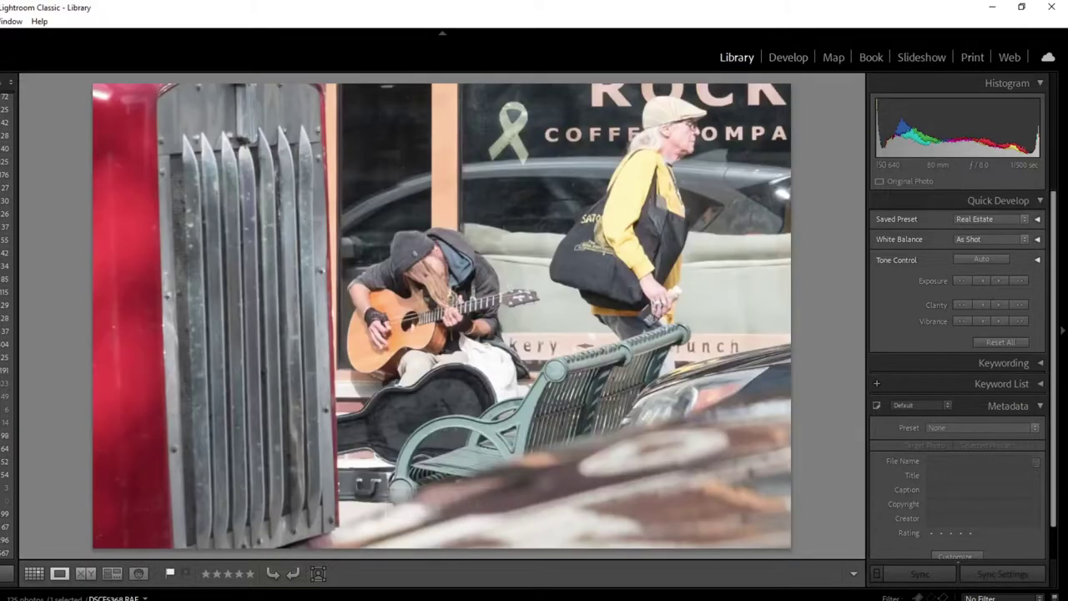
{"action": "key", "text": "u"}
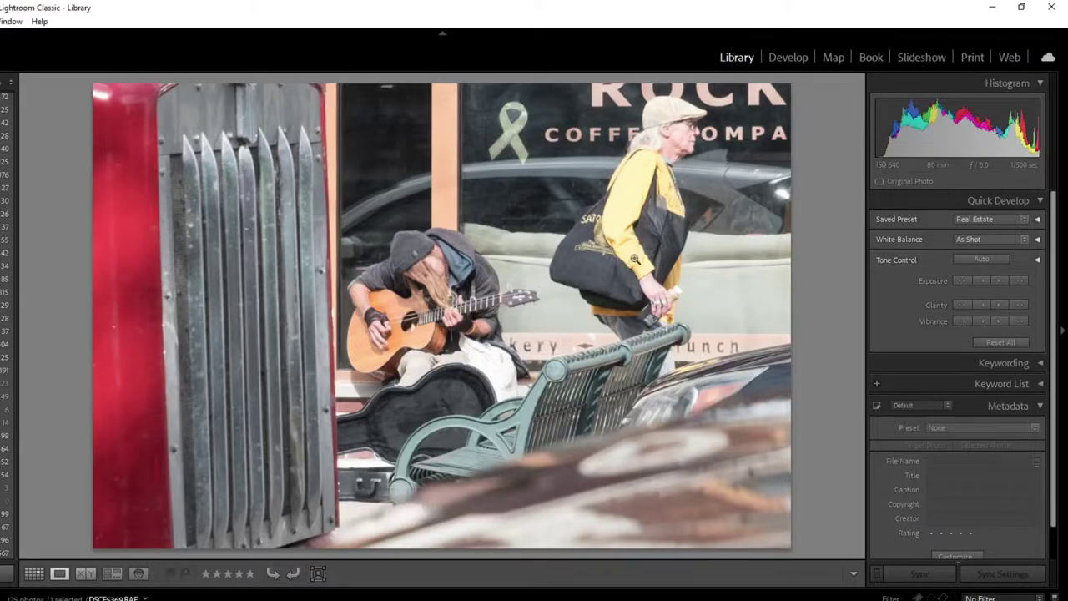
Step: Compare the uncropped Kenworth photo with the neighbouring truck, tree and red-boots street shots
{"action": "key", "text": "Right"}
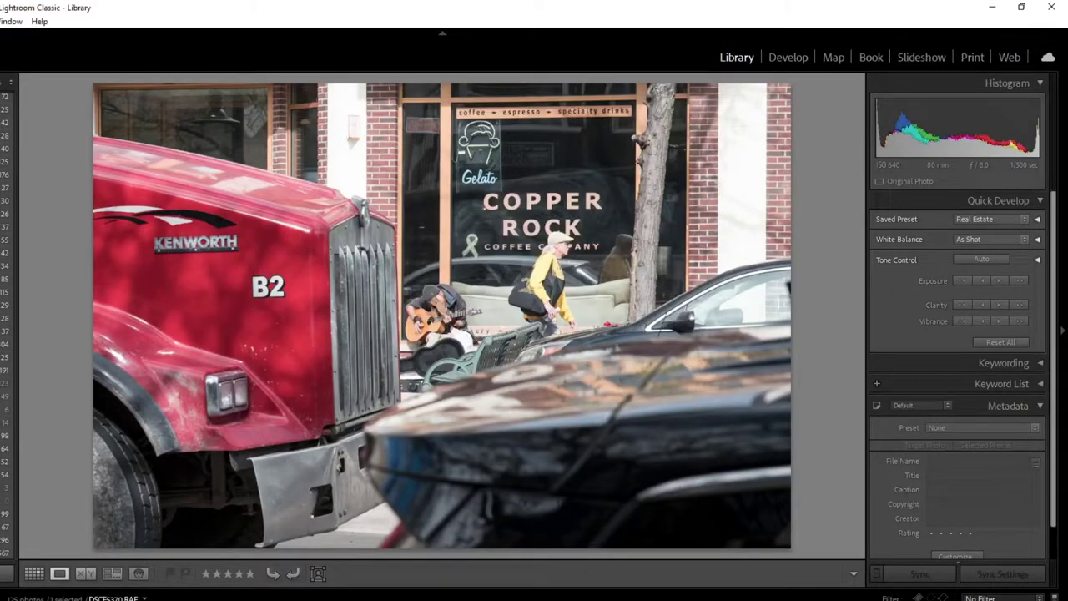
{"action": "key", "text": "Right"}
{"action": "key", "text": "Right"}
{"action": "key", "text": "Right"}
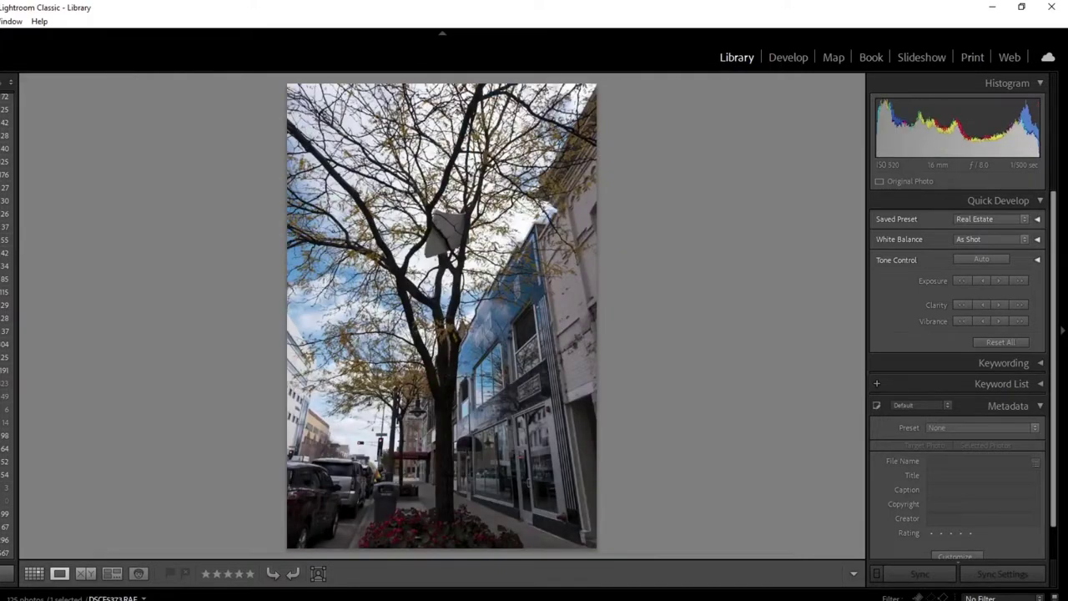
{"action": "key", "text": "Left"}
{"action": "key", "text": "Left"}
{"action": "key", "text": "Left"}
{"action": "key", "text": "Left"}
{"action": "key", "text": "Left"}
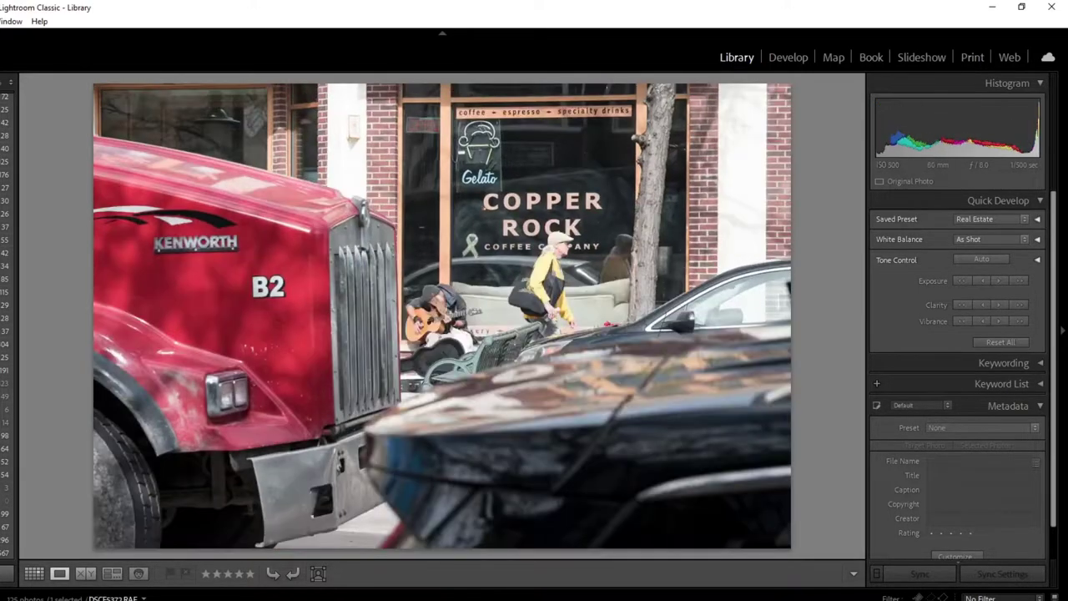
{"action": "key", "text": "Left"}
{"action": "key", "text": "Left"}
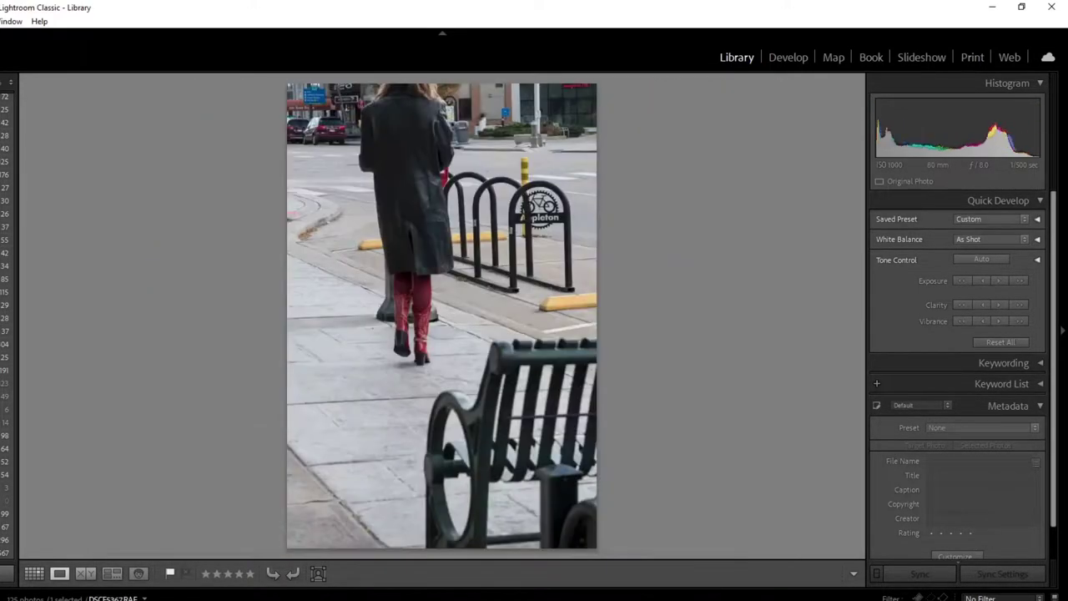
{"action": "key", "text": "Right"}
{"action": "key", "text": "Right"}
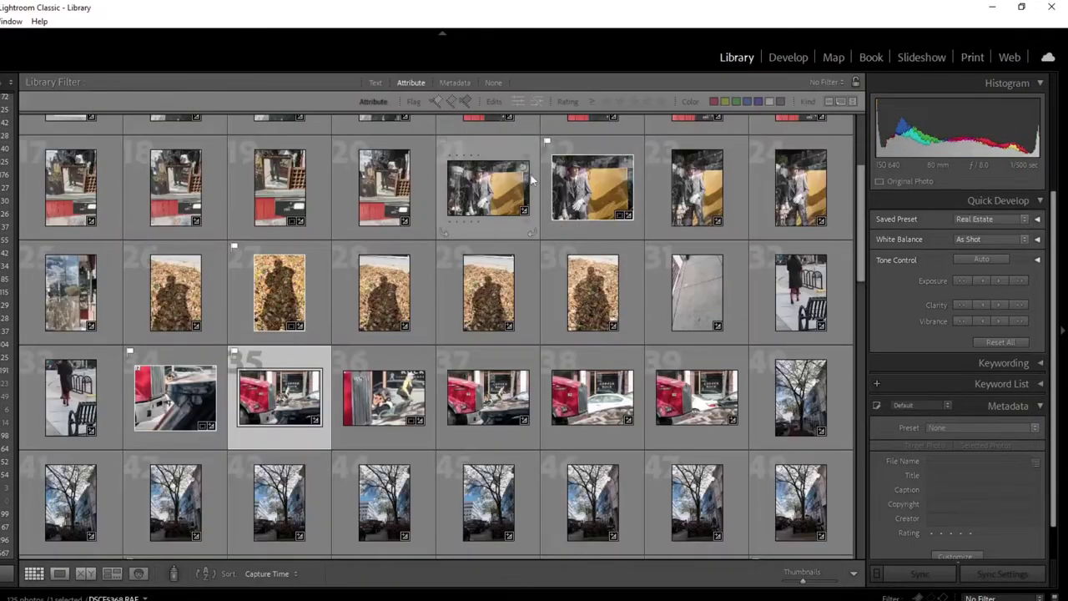
Step: Filter the grid to flagged photos and unflag the cropped truck shot dominated by the dark car
{"action": "key", "text": "g"}
{"action": "left_click", "coordinate": [435, 102]}
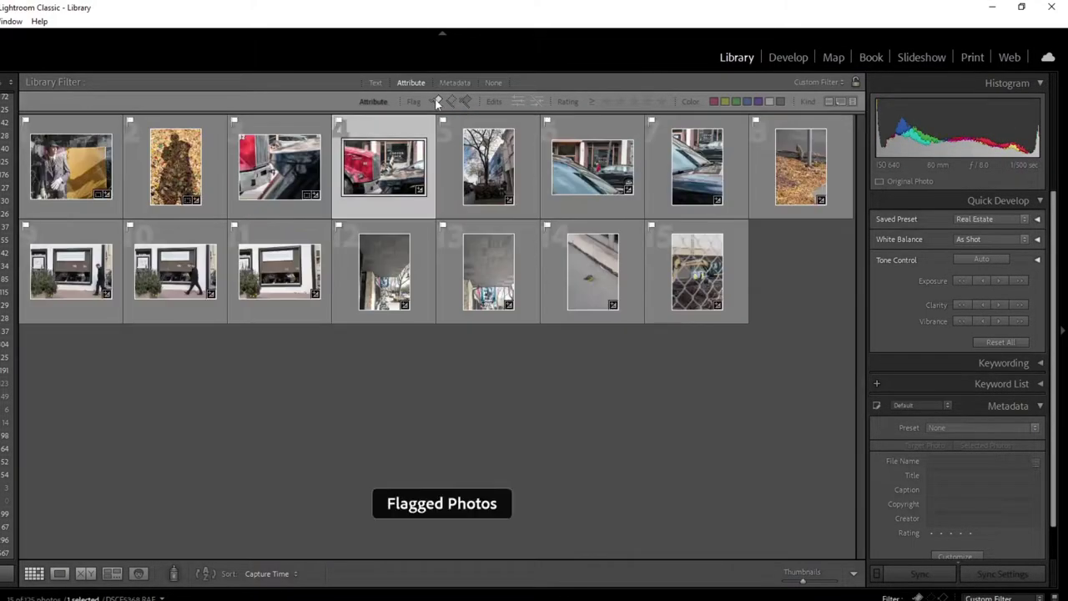
{"action": "double_click", "coordinate": [288, 174]}
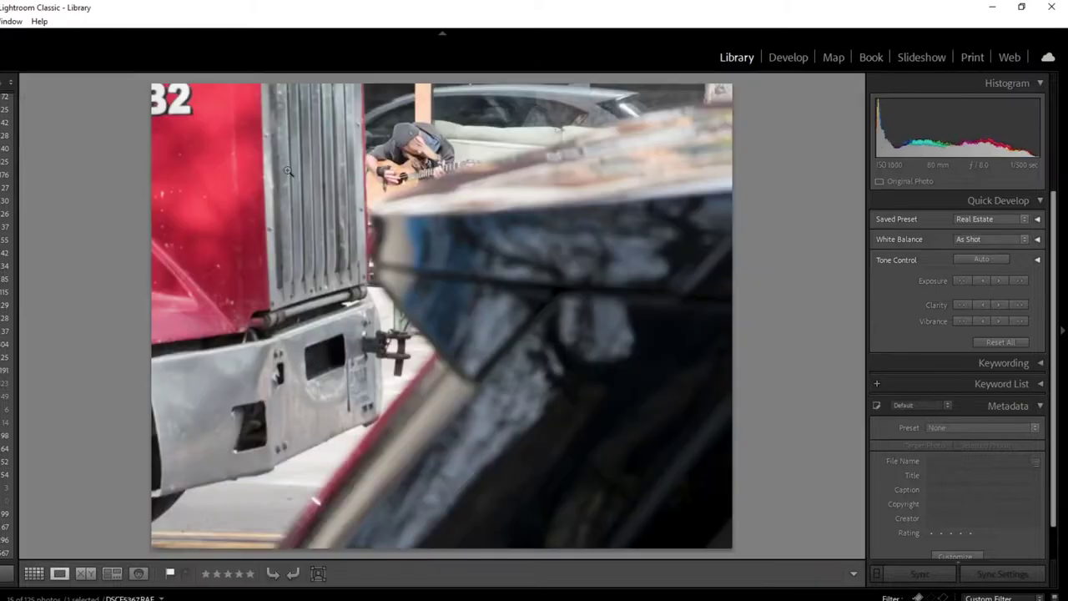
{"action": "key", "text": "Right"}
{"action": "key", "text": "Left"}
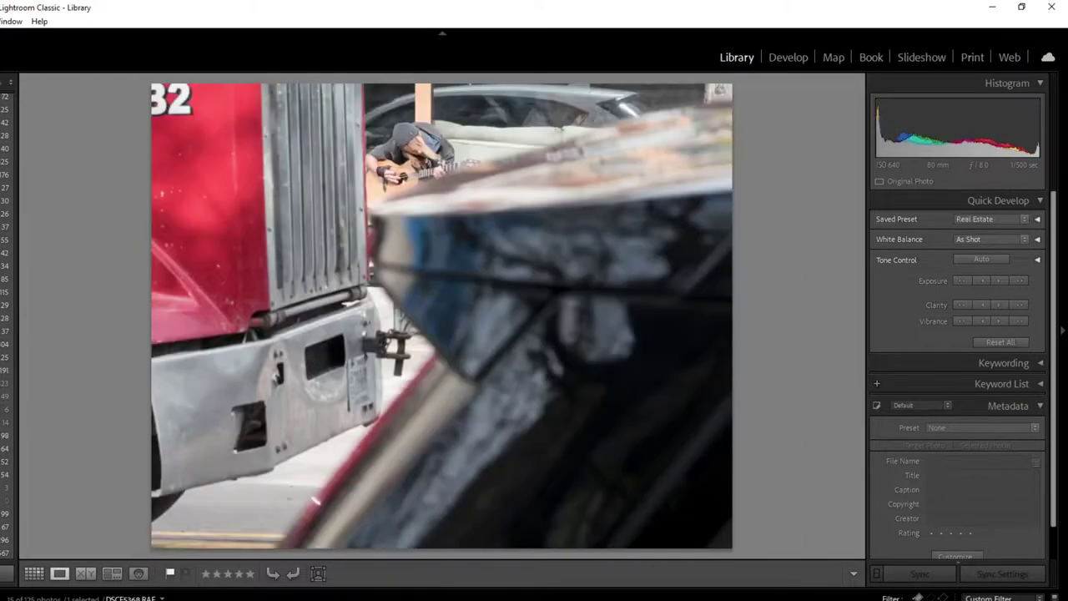
{"action": "key", "text": "Right"}
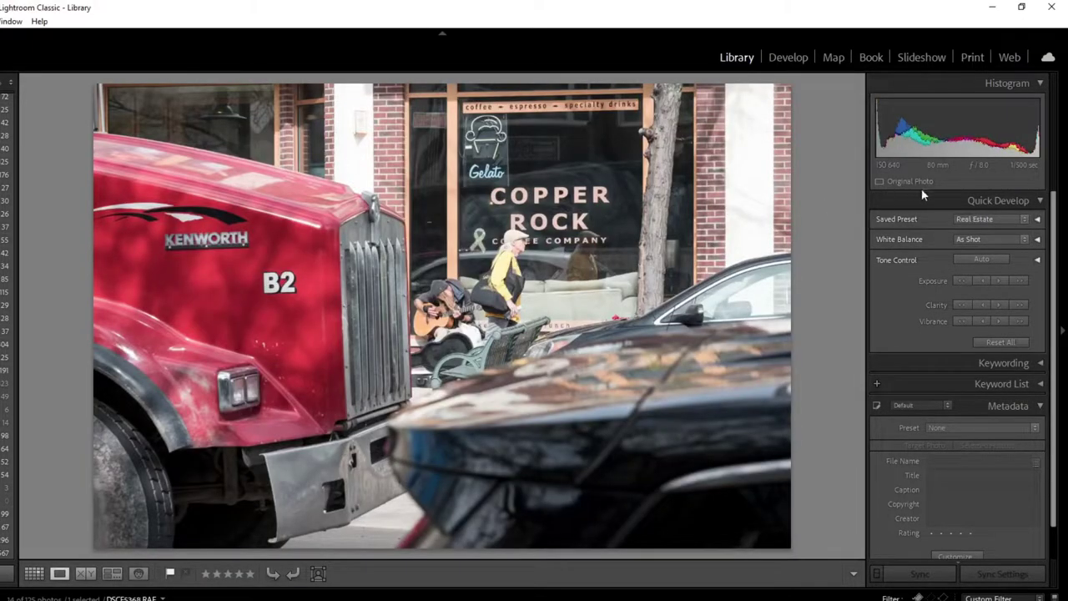
Step: Crop the wide Kenworth photo at 4 x 5 / 8 x 10 around the truck front, guitarist and passer-by, rotated to 0.68
{"action": "left_click", "coordinate": [788, 57]}
{"action": "left_click", "coordinate": [918, 207]}
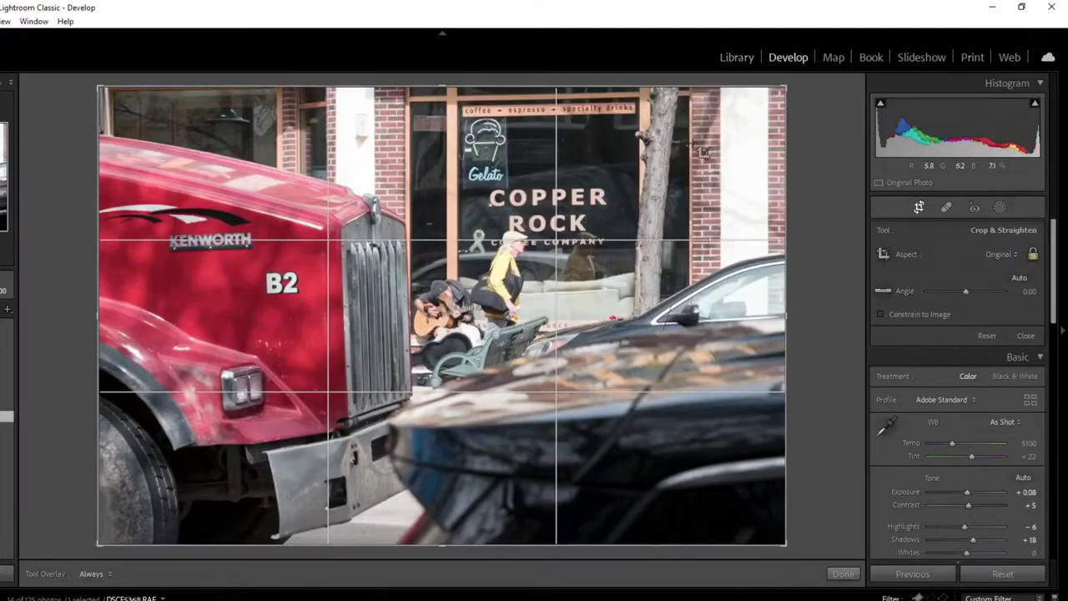
{"action": "left_click_drag", "start_coordinate": [785, 86], "coordinate": [693, 215]}
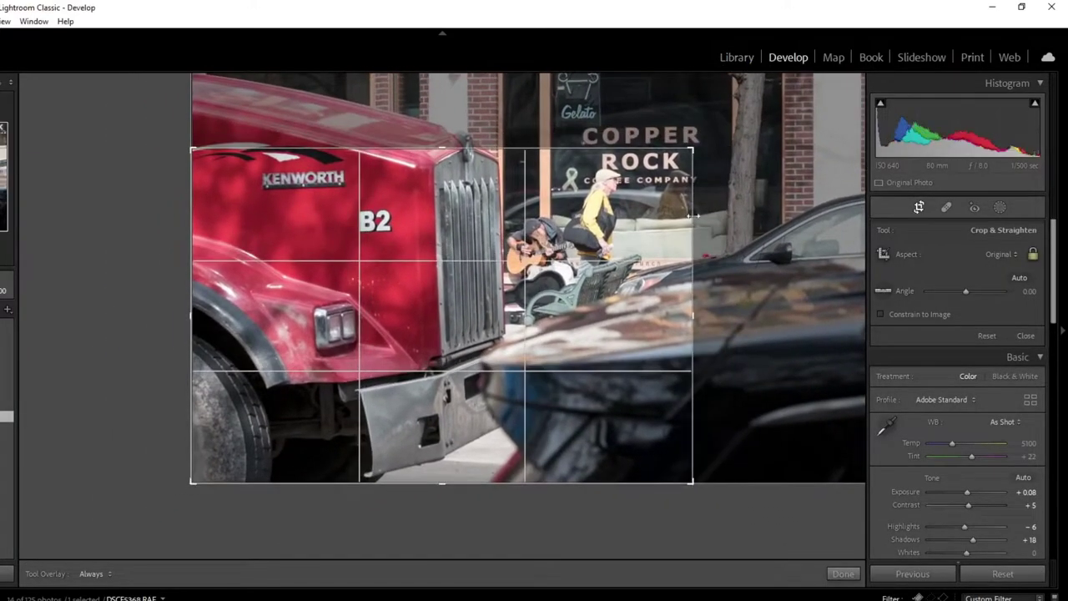
{"action": "left_click", "coordinate": [993, 258]}
{"action": "left_click", "coordinate": [1001, 333]}
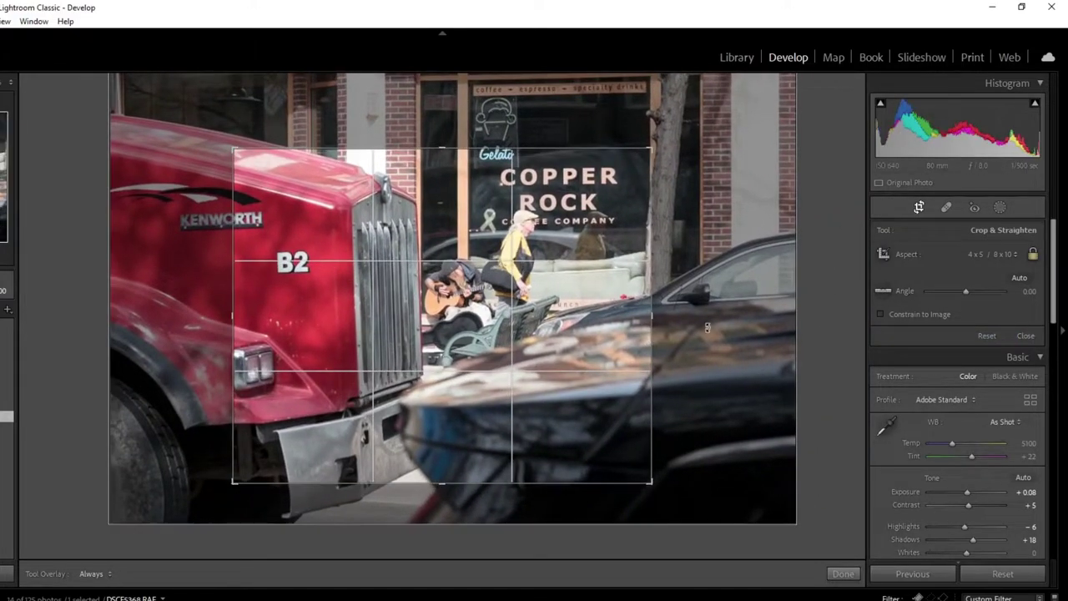
{"action": "left_click_drag", "start_coordinate": [708, 328], "coordinate": [572, 341]}
{"action": "key", "text": "Return"}
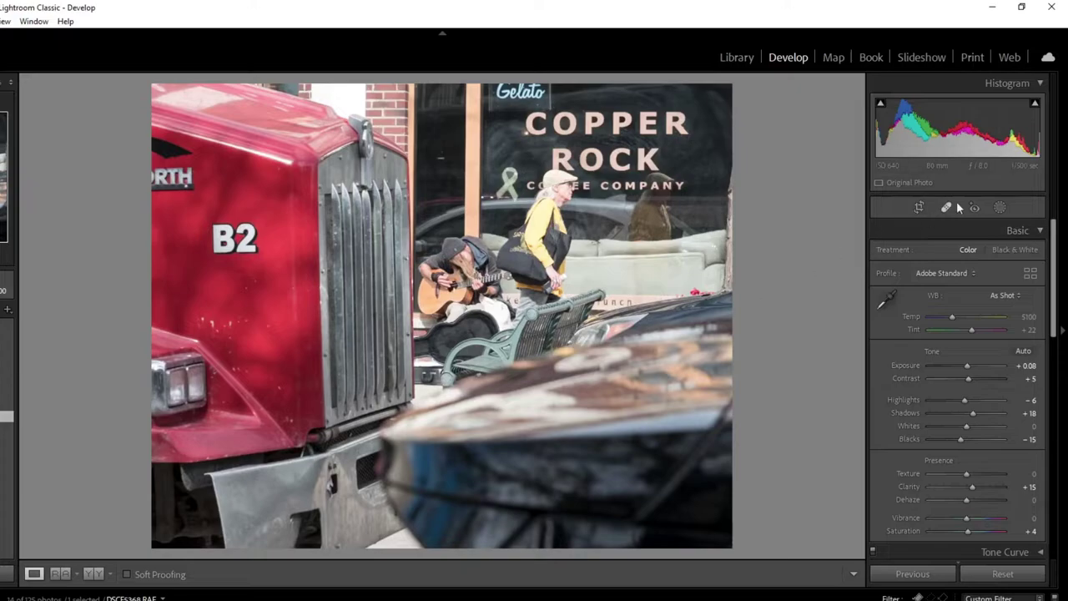
Step: Reposition the 4 x 5 crop toward the coffee shop window and tighten it around the grille, guitarist and passer-by
{"action": "left_click", "coordinate": [919, 207]}
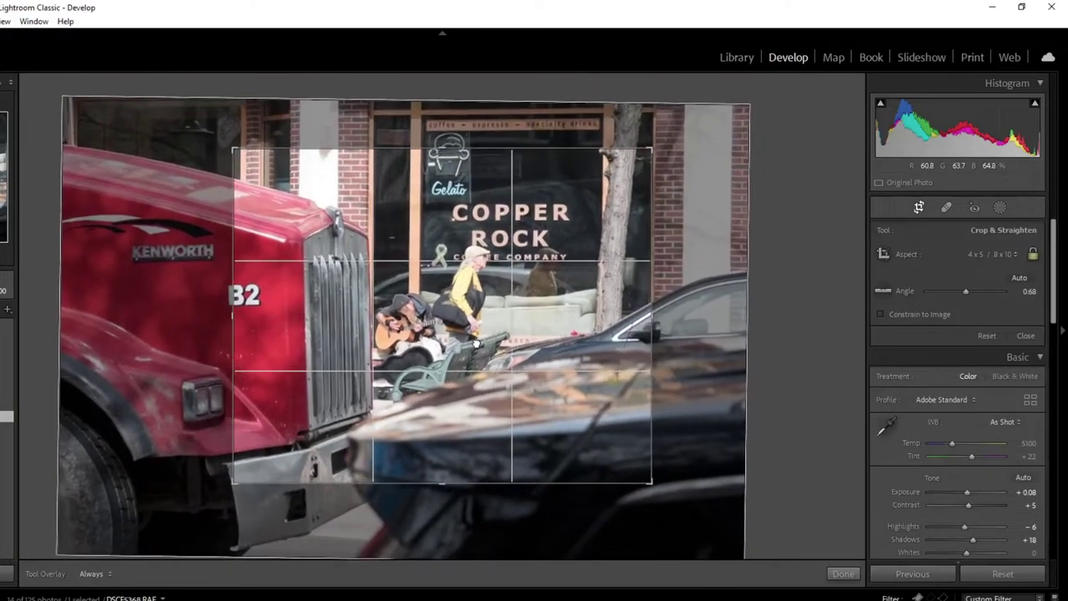
{"action": "left_click_drag", "start_coordinate": [476, 342], "coordinate": [432, 375]}
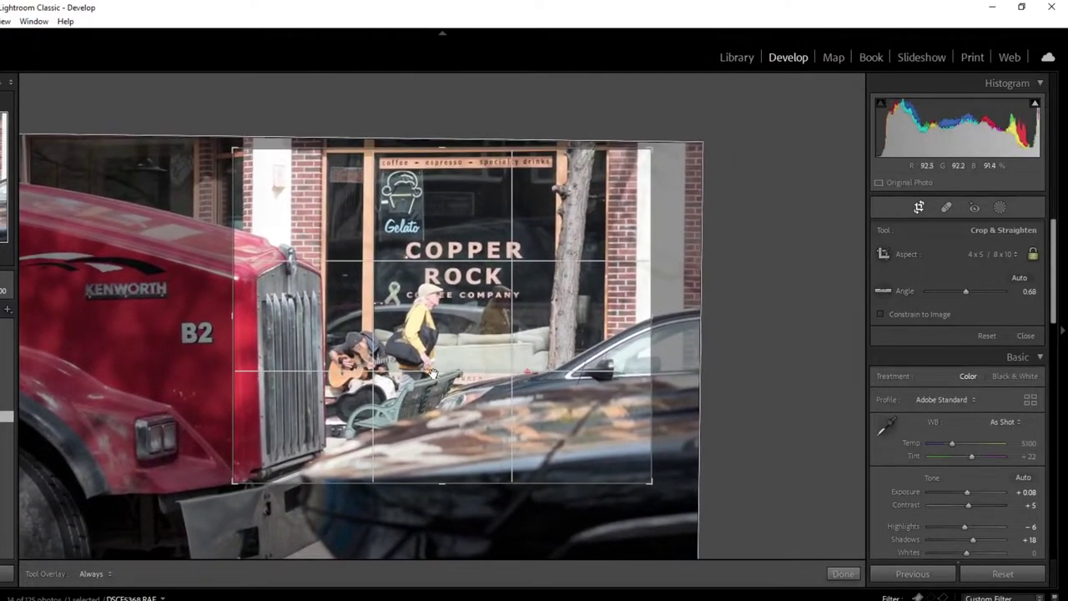
{"action": "key", "text": "Return"}
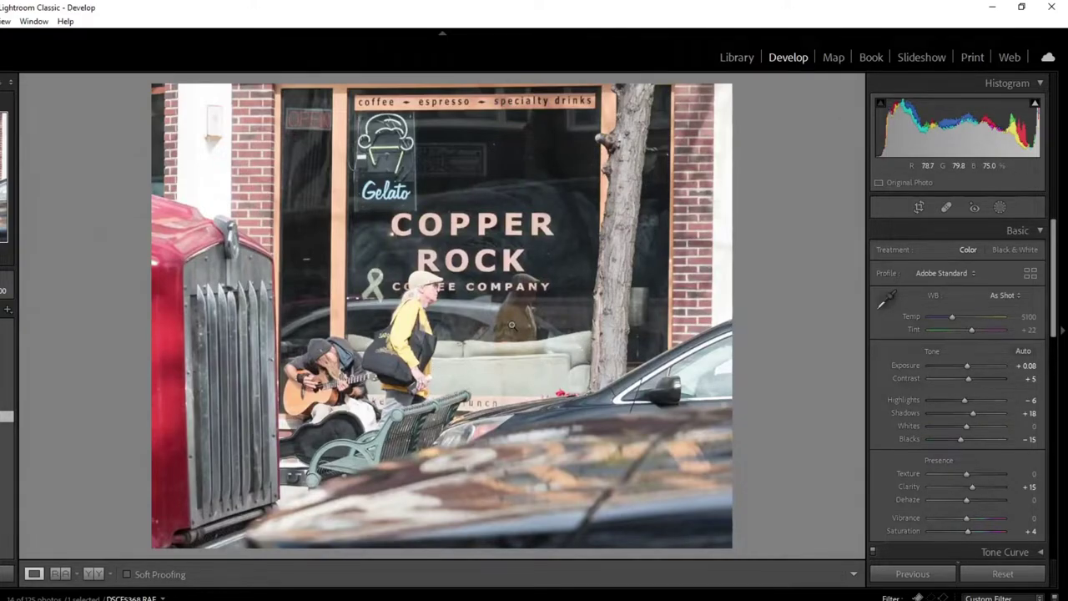
{"action": "left_click", "coordinate": [919, 208]}
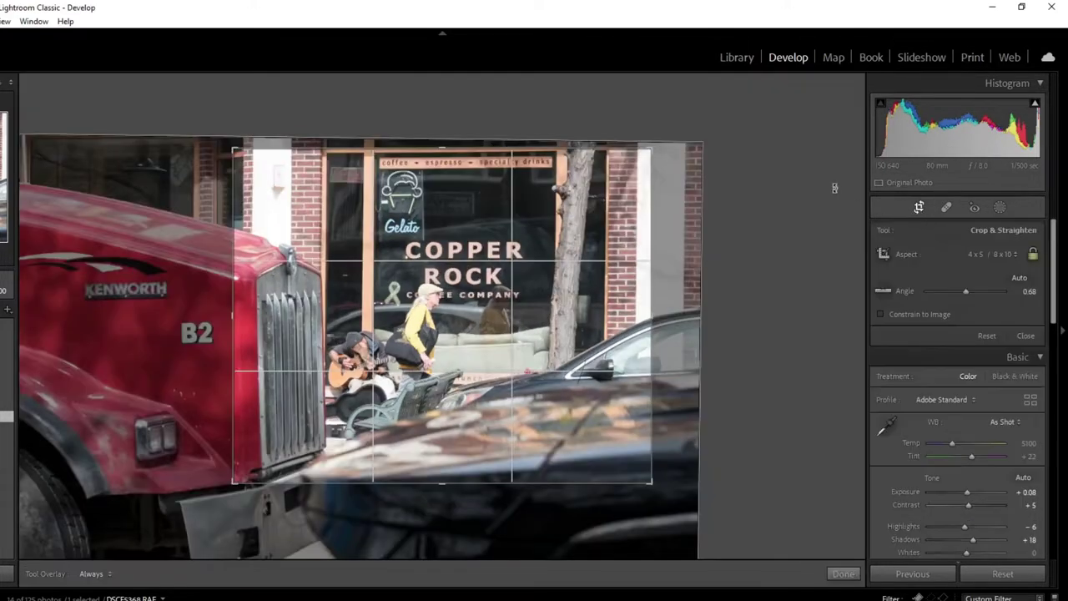
{"action": "left_click_drag", "start_coordinate": [661, 148], "coordinate": [639, 187]}
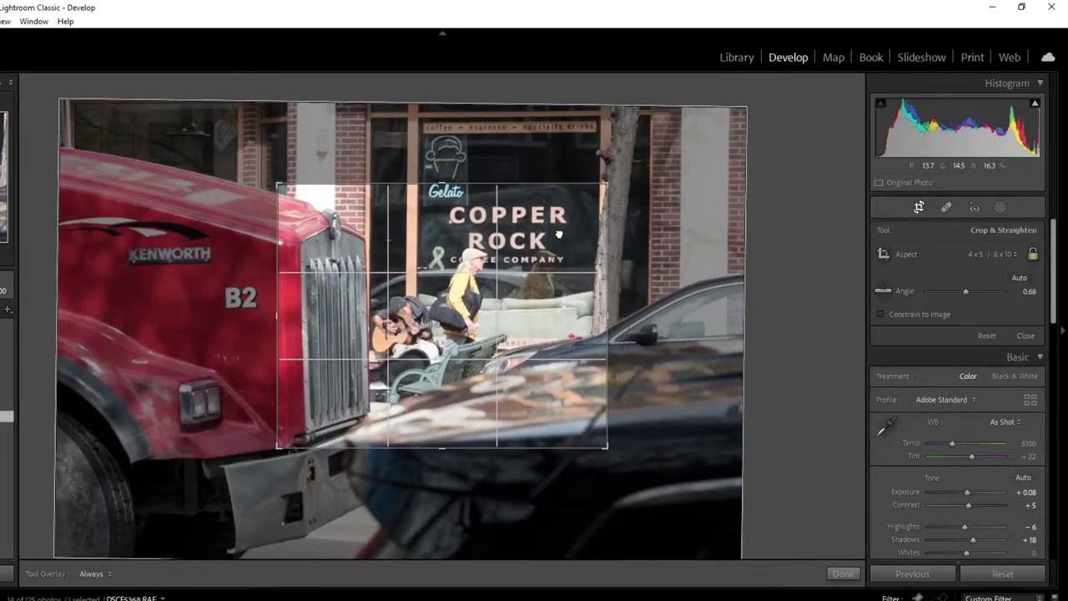
{"action": "key", "text": "Return"}
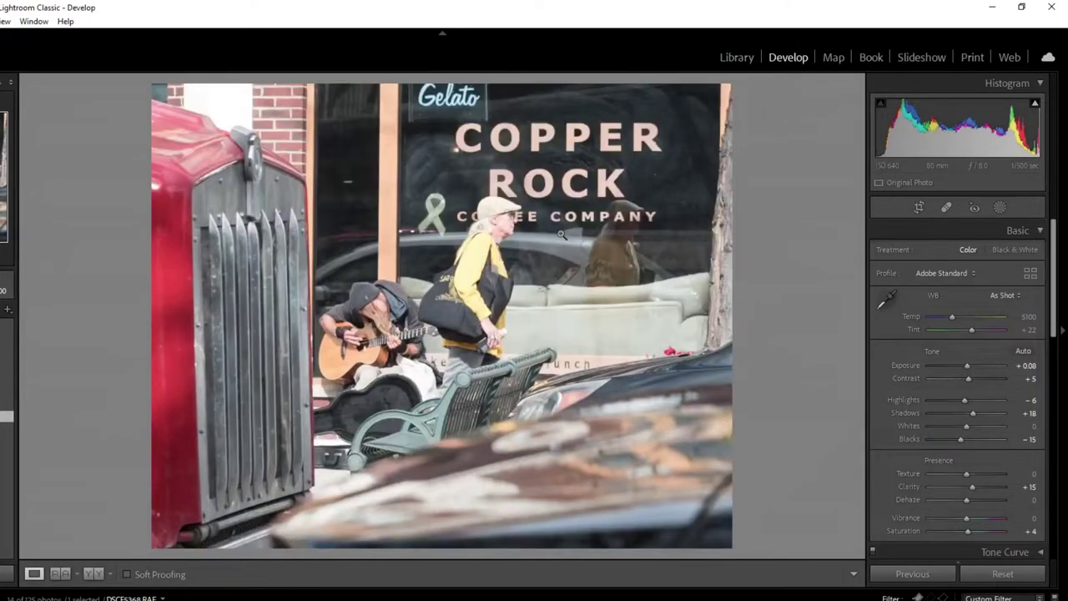
{"action": "left_click", "coordinate": [920, 208]}
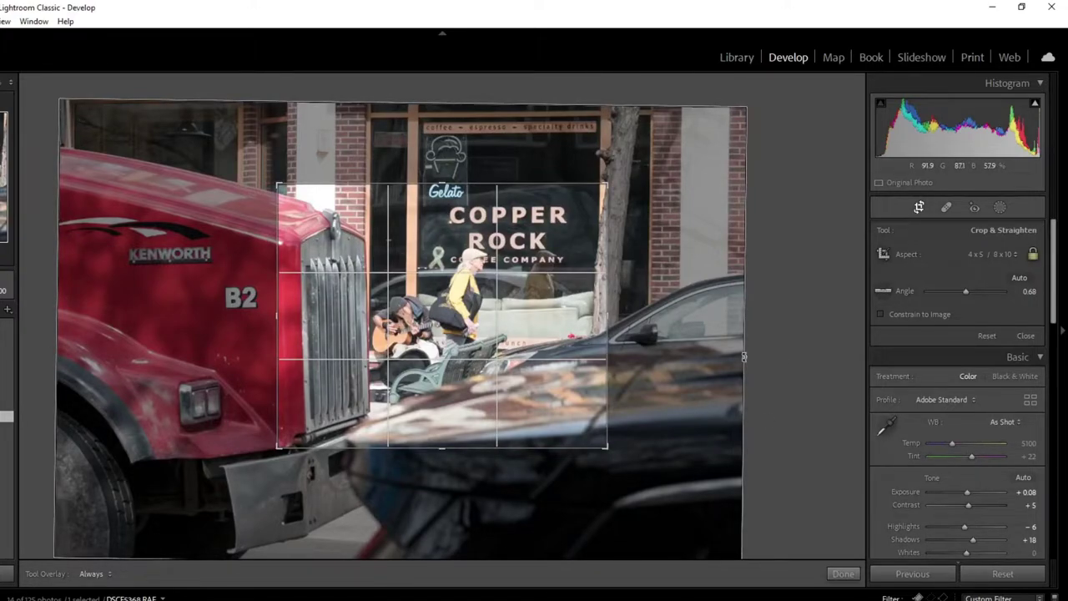
{"action": "left_click", "coordinate": [843, 573]}
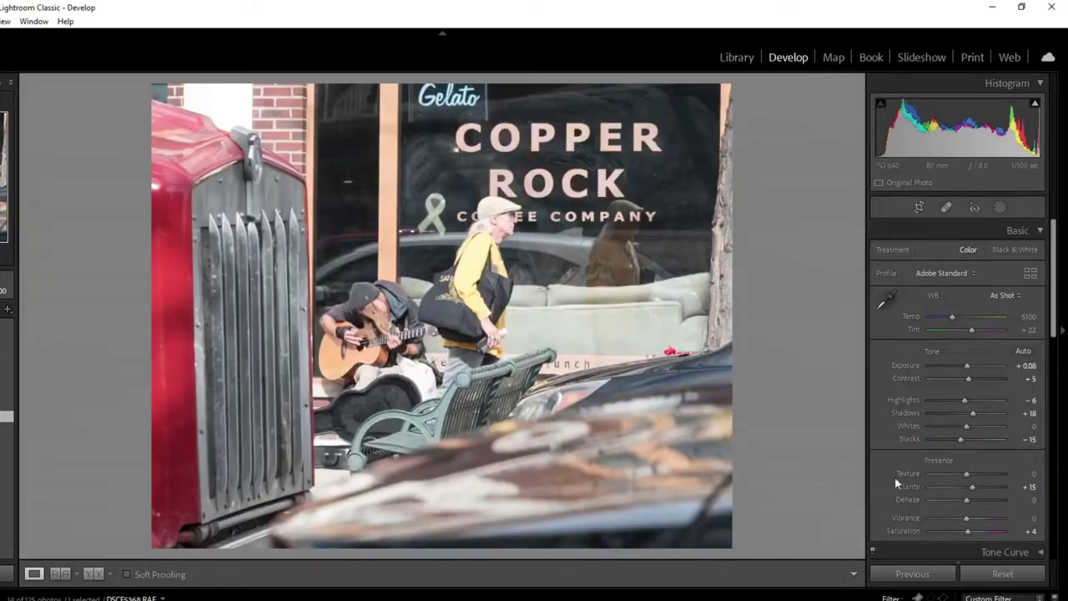
Step: Set the cropped Kenworth photo's Highlights to -53 and Texture to +23
{"action": "left_click", "coordinate": [947, 400]}
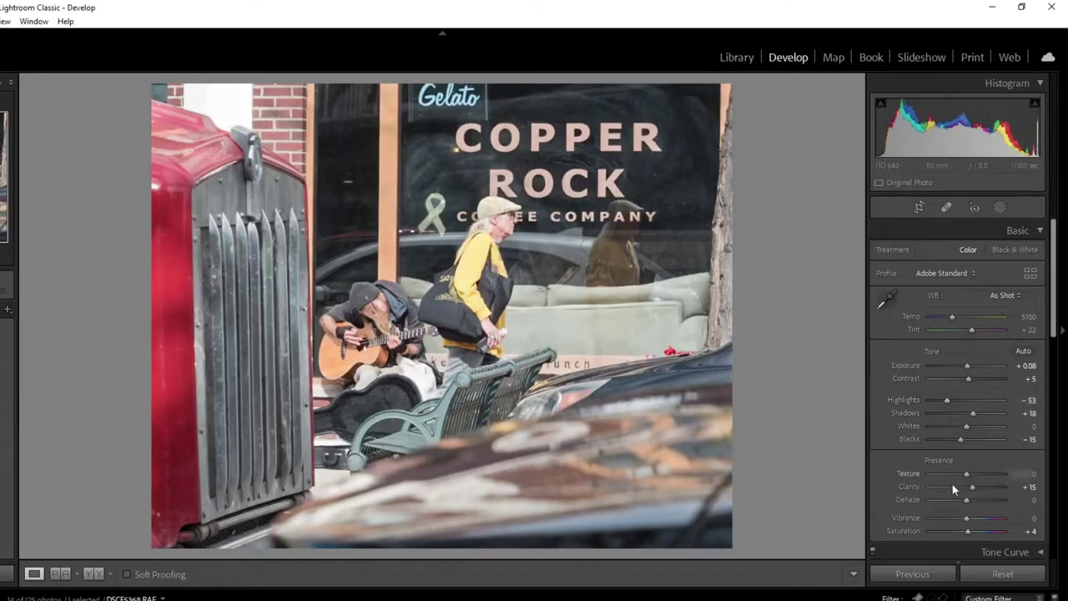
{"action": "left_click_drag", "start_coordinate": [967, 473], "coordinate": [976, 479]}
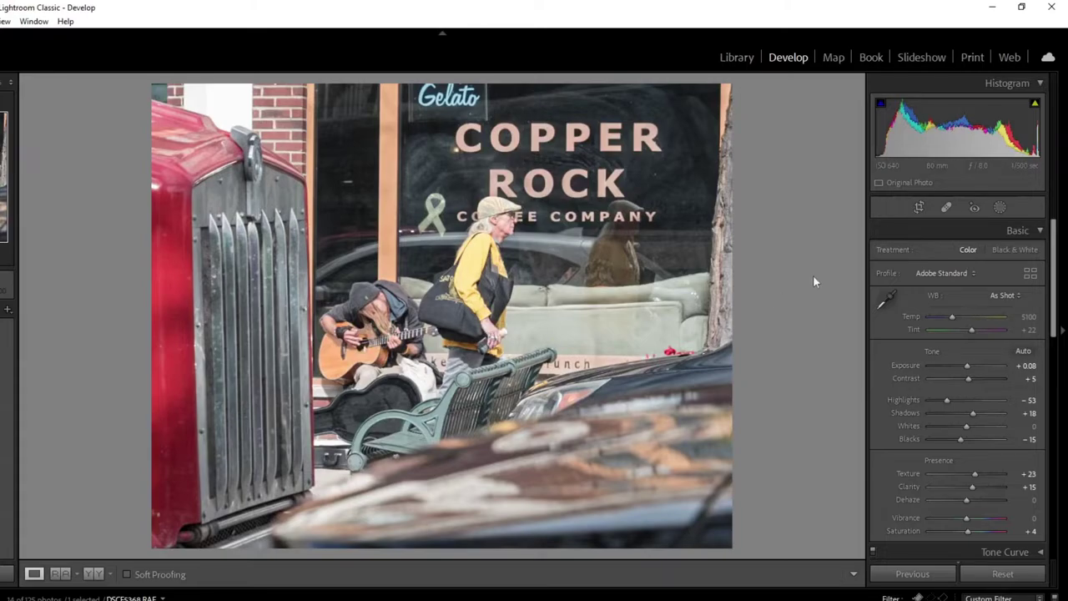
Step: Switch the Kenworth photo's 4 x 5 crop to portrait orientation around the grille, guitarist, passer-by and Gelato sign, rotated to 0.17
{"action": "left_click", "coordinate": [918, 207]}
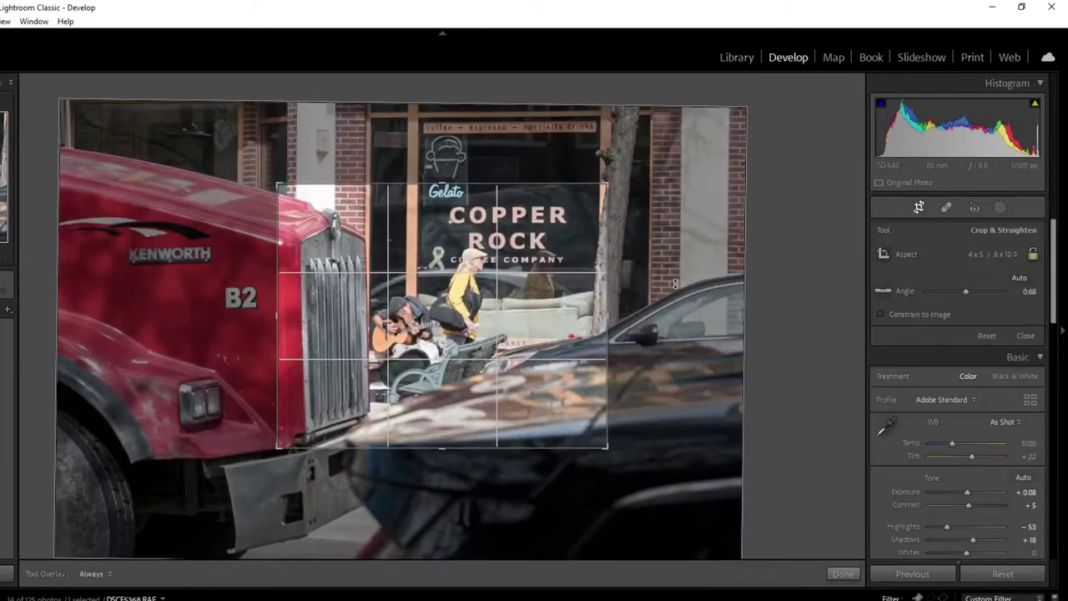
{"action": "key", "text": "Return"}
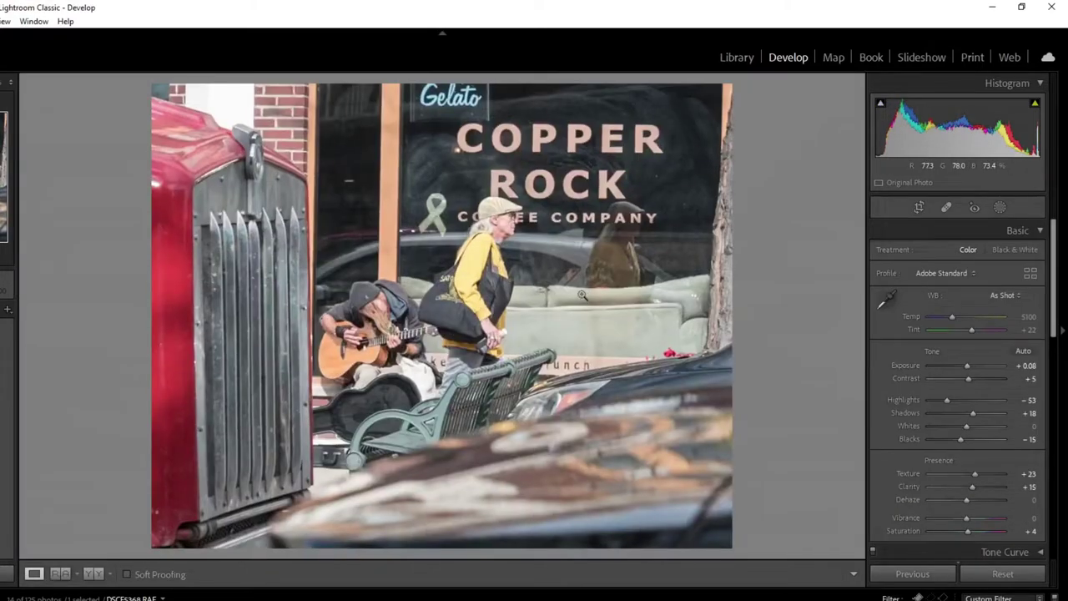
{"action": "left_click", "coordinate": [919, 207]}
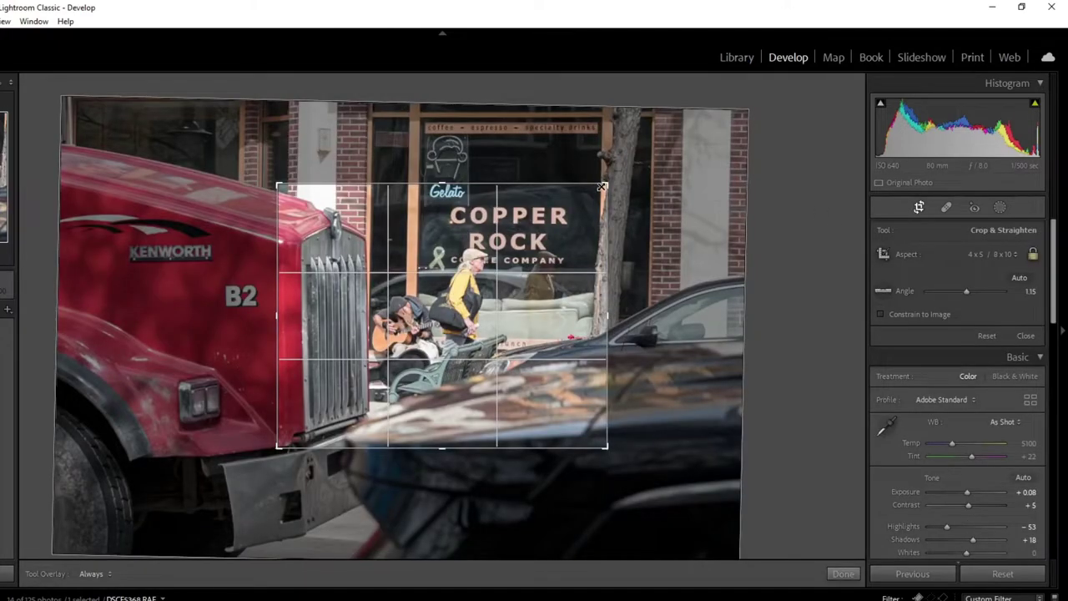
{"action": "key", "text": "x"}
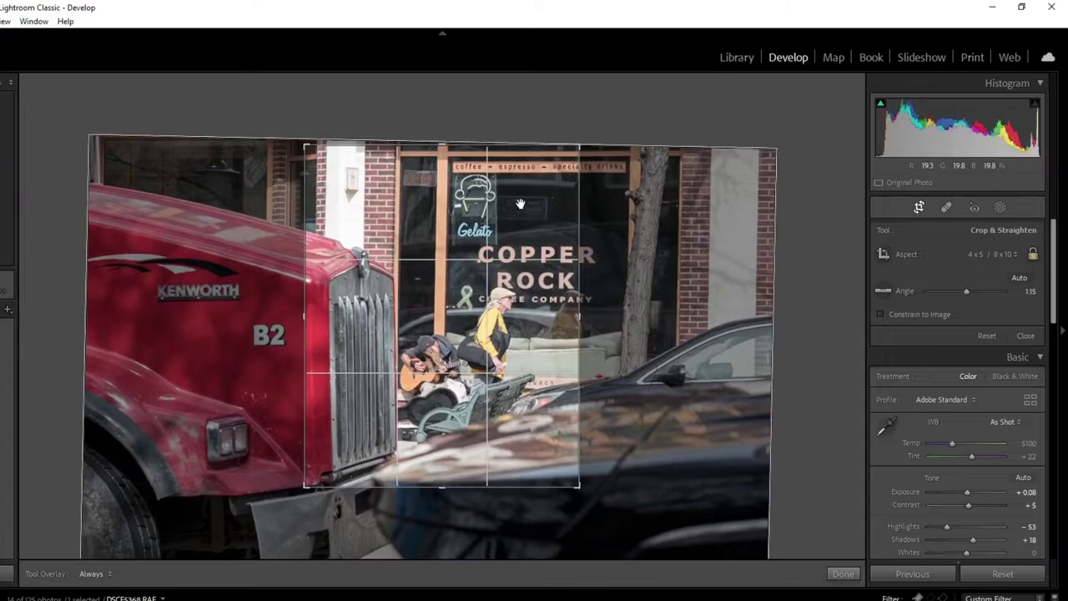
{"action": "key", "text": "Return"}
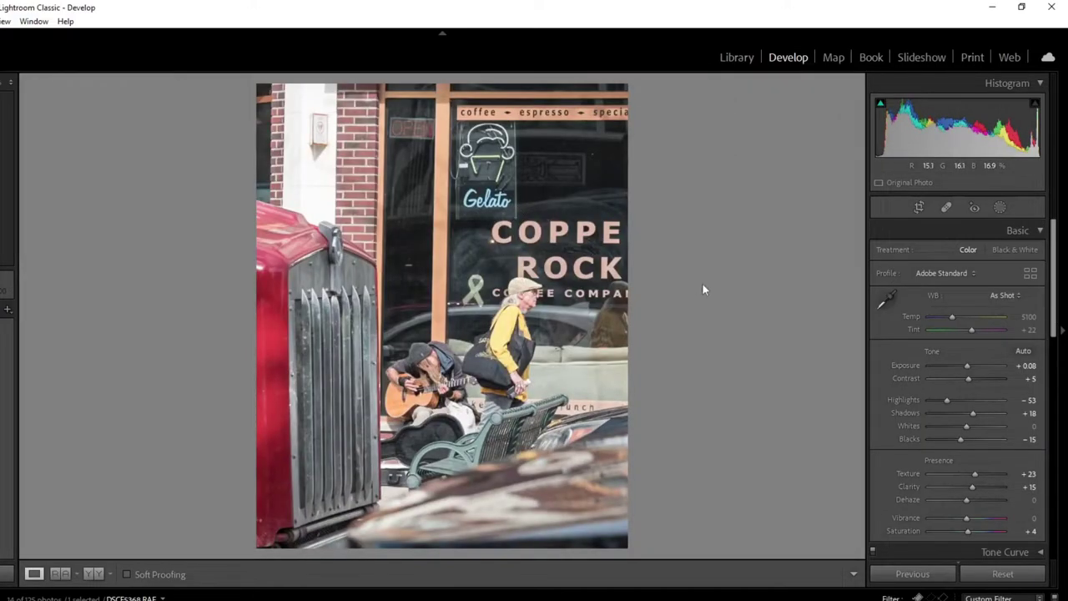
{"action": "left_click", "coordinate": [919, 208]}
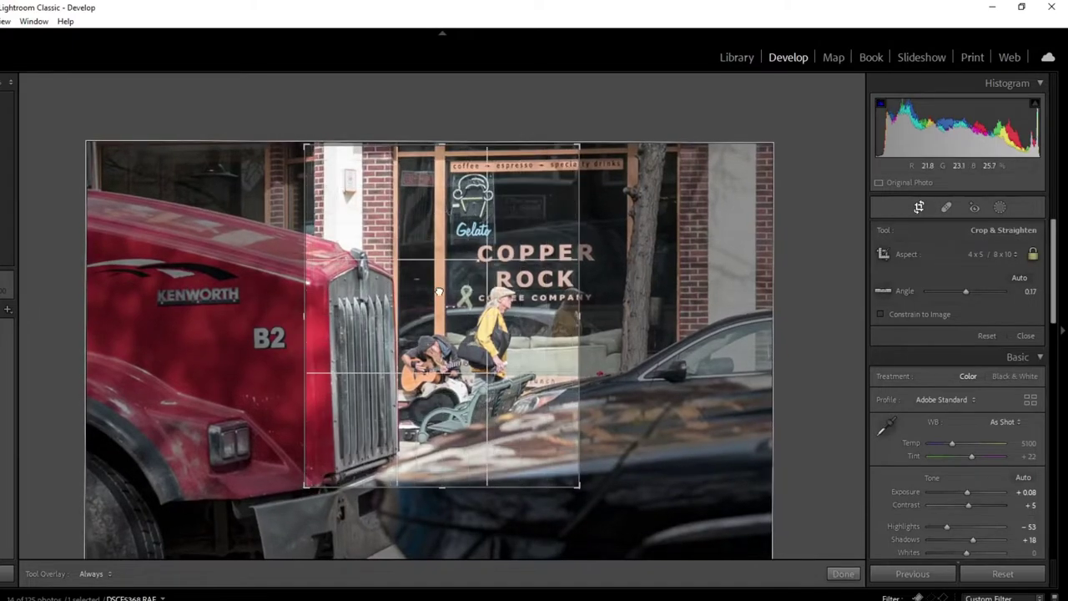
{"action": "key", "text": "Return"}
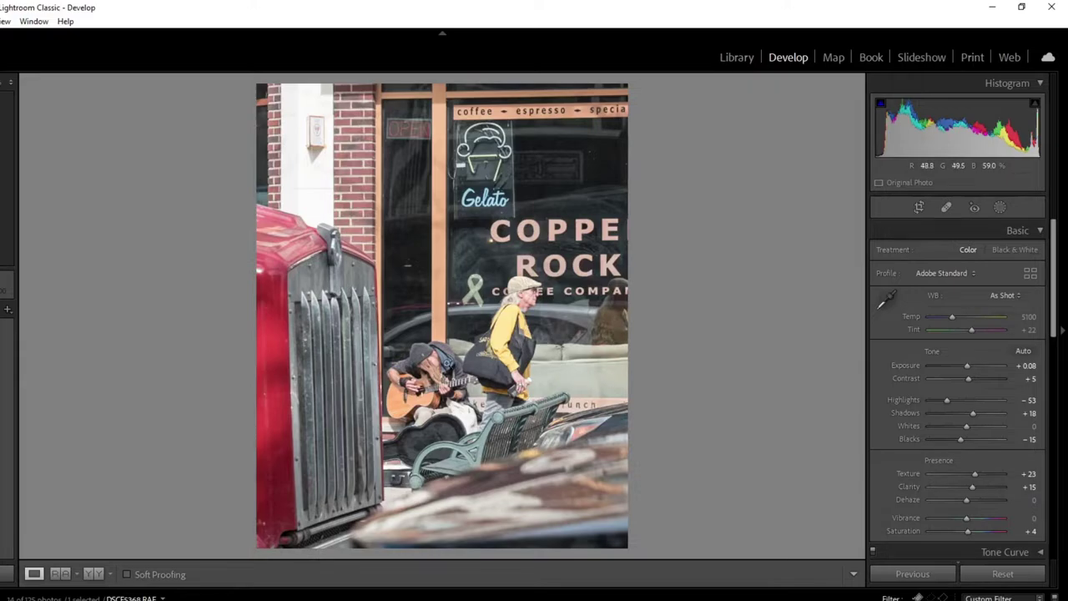
Step: Crop the upright tree and storefront photo at its original aspect, trimming the street side and the pavement below the flower bed
{"action": "key", "text": "Right"}
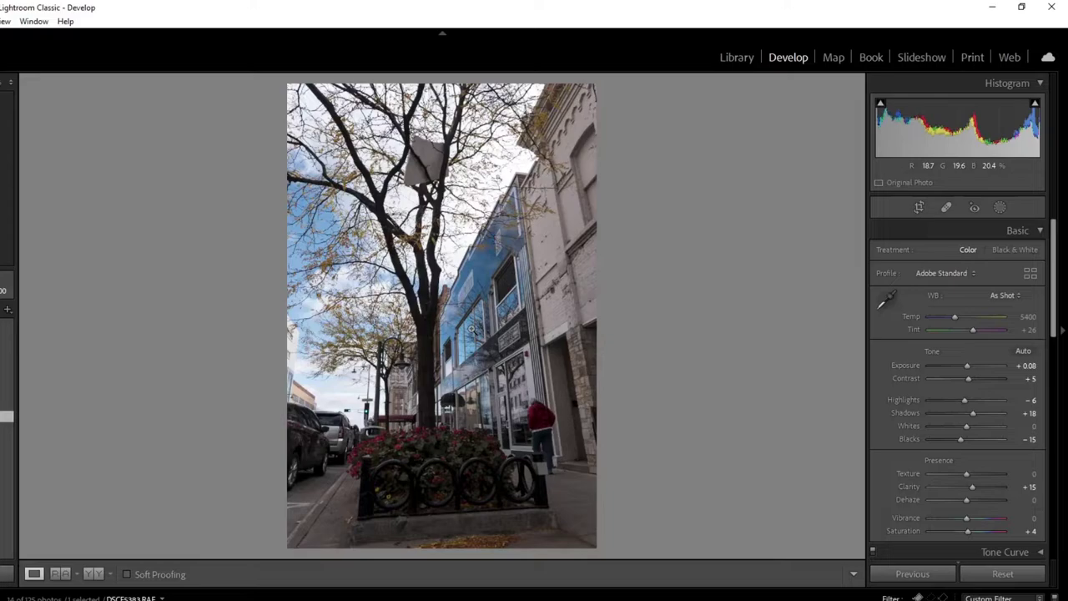
{"action": "left_click", "coordinate": [919, 209]}
{"action": "left_click_drag", "start_coordinate": [289, 547], "coordinate": [301, 528]}
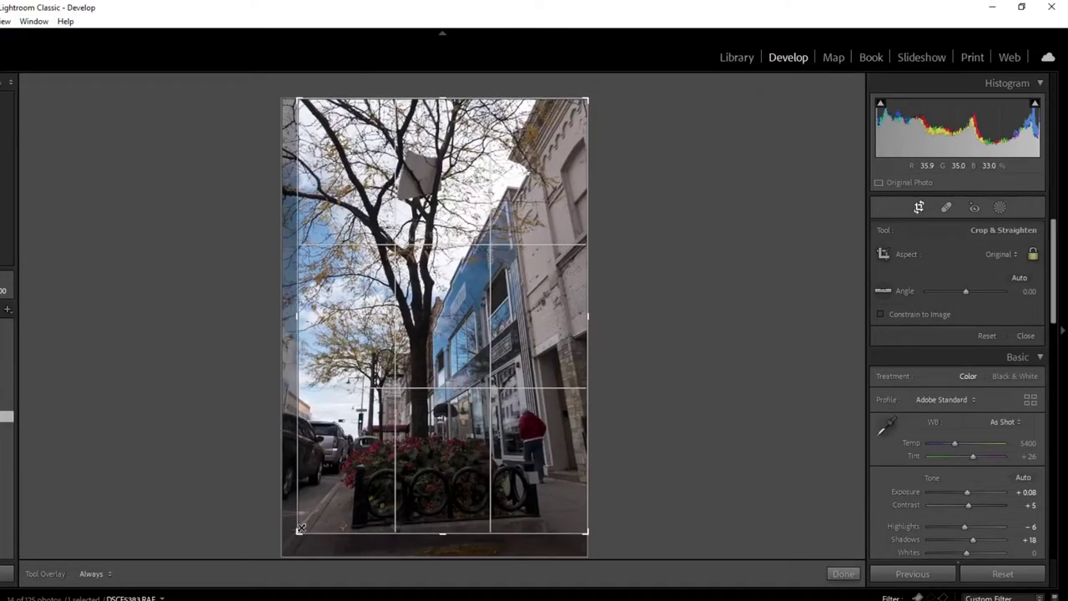
{"action": "key", "text": "Return"}
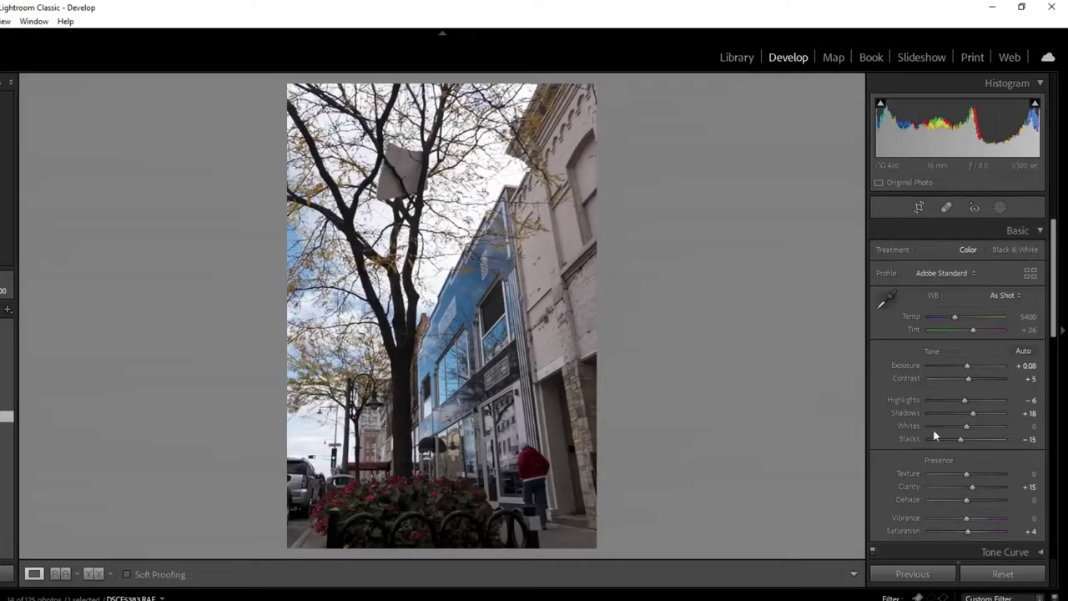
Step: Set the tree photo's Highlights to -74 and Exposure to +1.23, and remove its flag
{"action": "left_click_drag", "start_coordinate": [969, 368], "coordinate": [939, 401]}
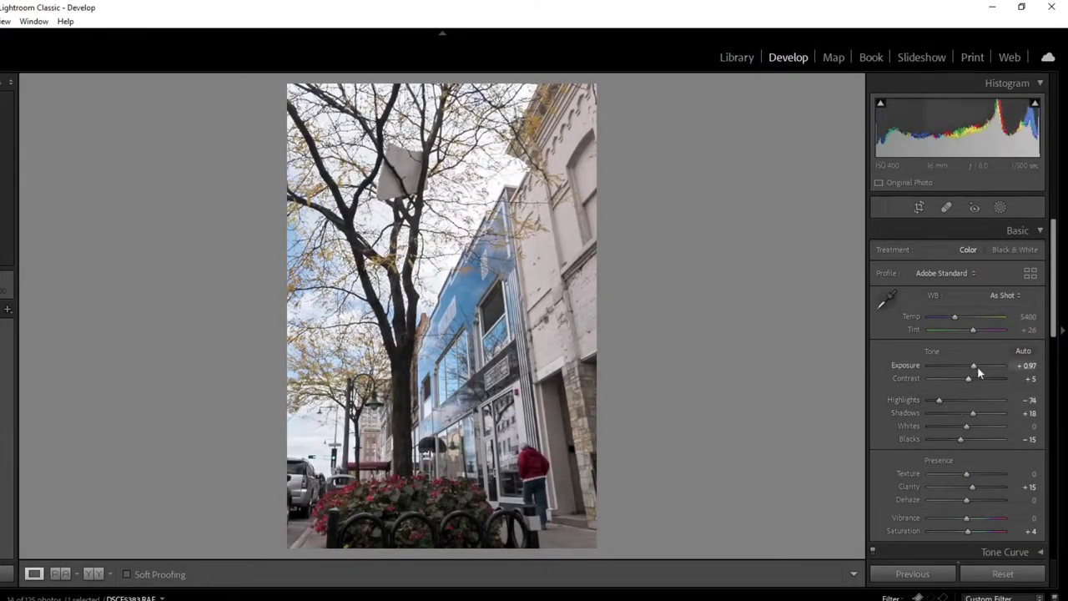
{"action": "left_click_drag", "start_coordinate": [978, 366], "coordinate": [976, 372]}
{"action": "key", "text": "u"}
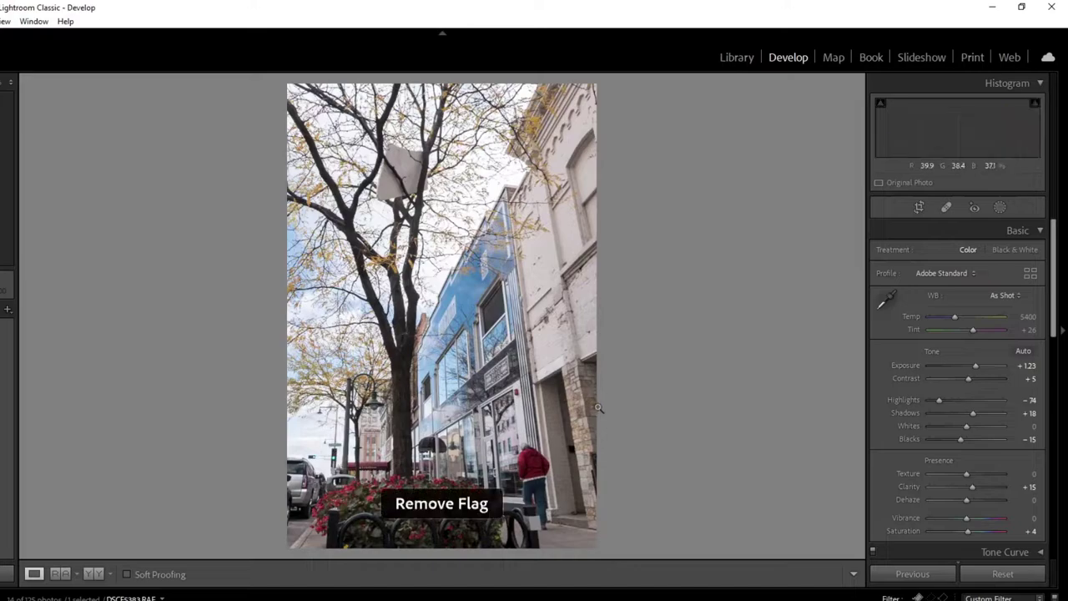
Step: Crop the wide windshield photo at its original aspect around the windshield, guitarist and red-jacketed passer-by, rotated to -2.96
{"action": "key", "text": "Left"}
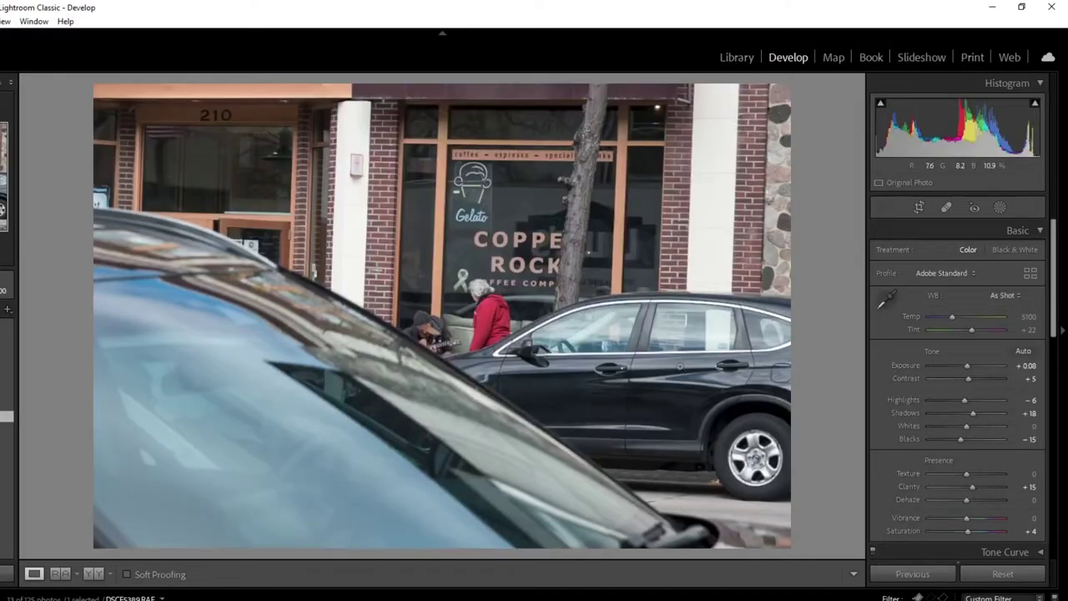
{"action": "left_click", "coordinate": [919, 207]}
{"action": "left_click_drag", "start_coordinate": [779, 100], "coordinate": [806, 263]}
{"action": "key", "text": "Return"}
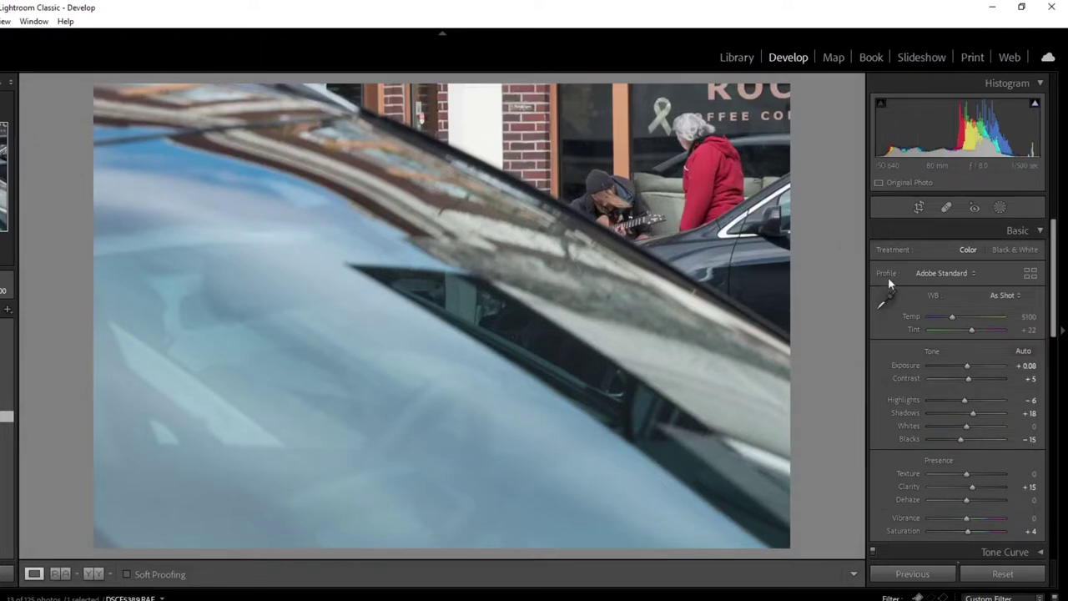
Step: Reposition the windshield photo's crop toward the coffee shop window and change its aspect to 4 x 5 / 8 x 10
{"action": "left_click", "coordinate": [918, 208]}
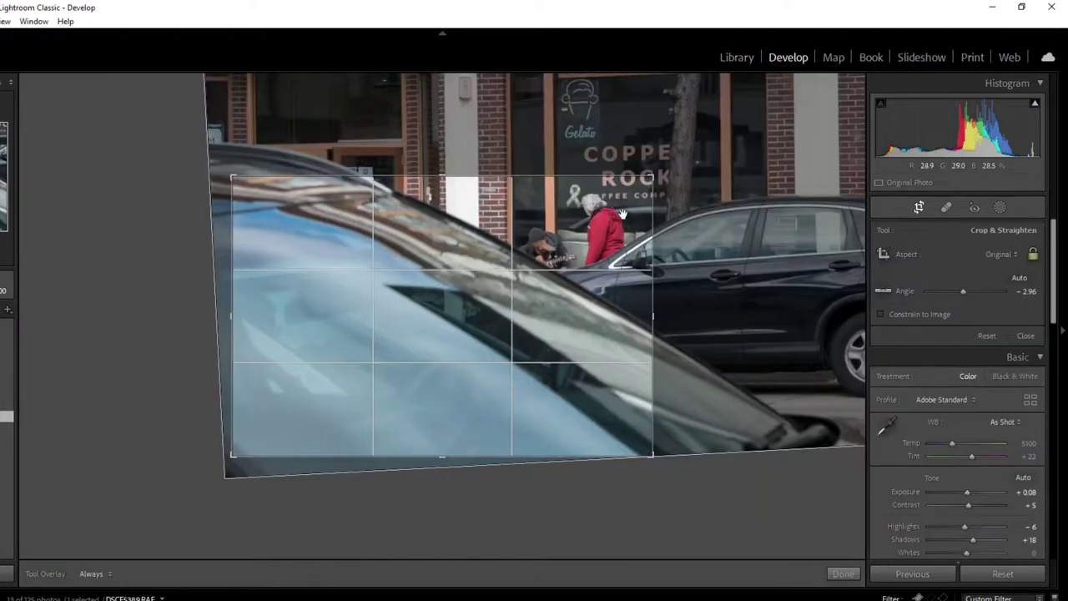
{"action": "left_click_drag", "start_coordinate": [621, 217], "coordinate": [604, 218]}
{"action": "key", "text": "Return"}
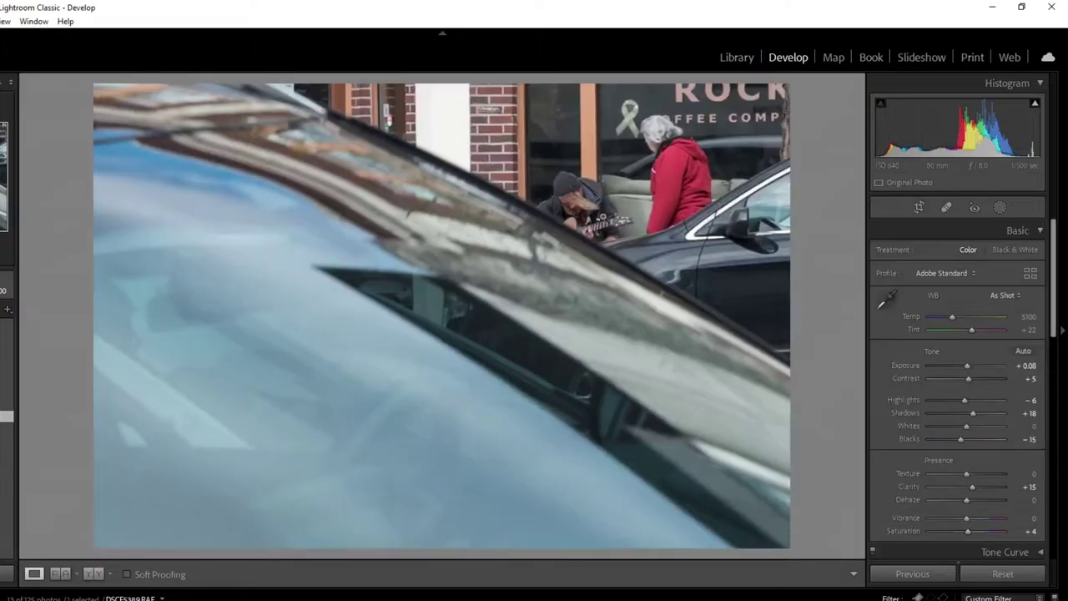
{"action": "left_click", "coordinate": [921, 211]}
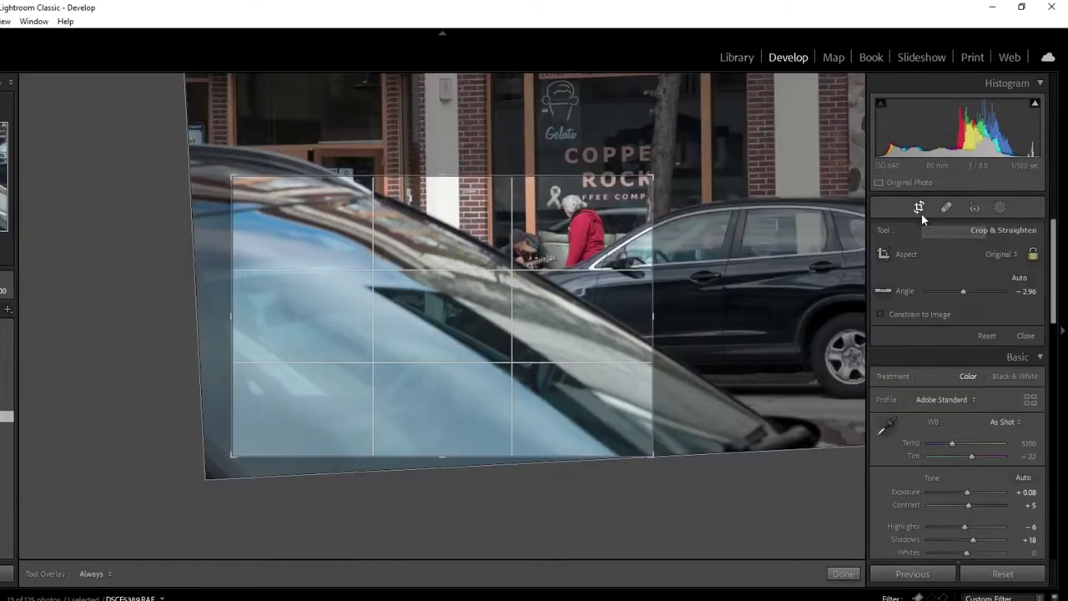
{"action": "left_click", "coordinate": [1002, 254]}
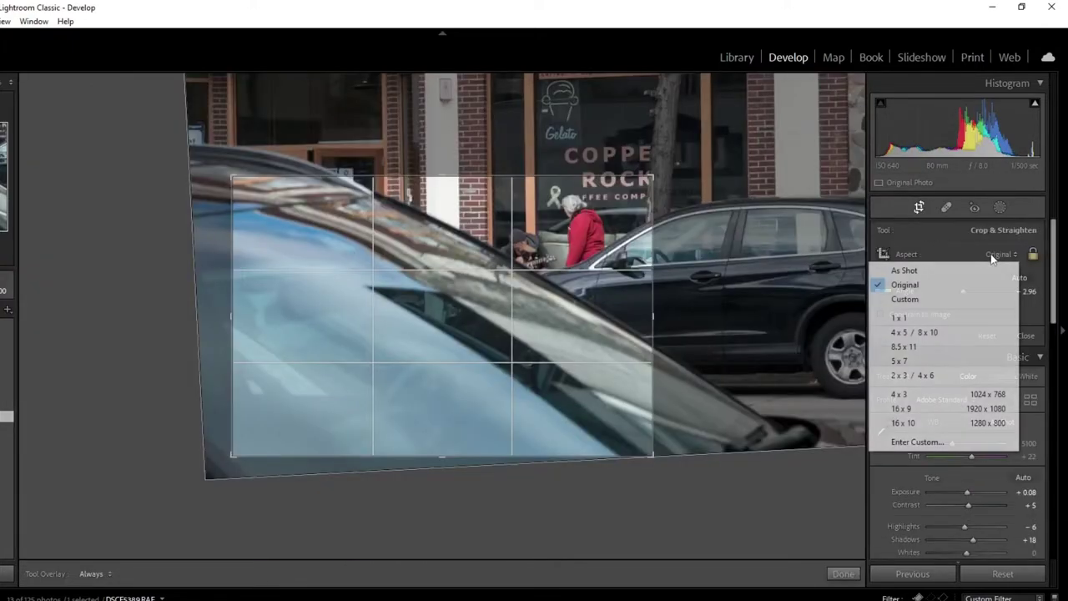
{"action": "left_click", "coordinate": [966, 331]}
{"action": "left_click_drag", "start_coordinate": [512, 344], "coordinate": [488, 341]}
{"action": "key", "text": "Return"}
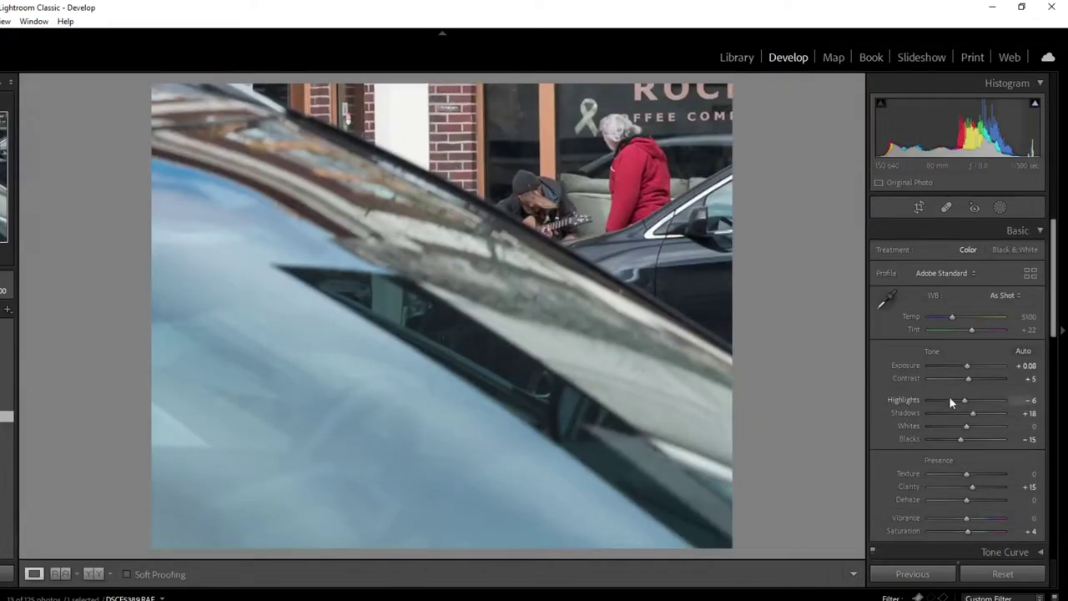
Step: Set the windshield photo's Exposure to +0.44, Texture to +19, Dehaze to +11, Vibrance to +21 and Whites to +40
{"action": "left_click", "coordinate": [970, 366]}
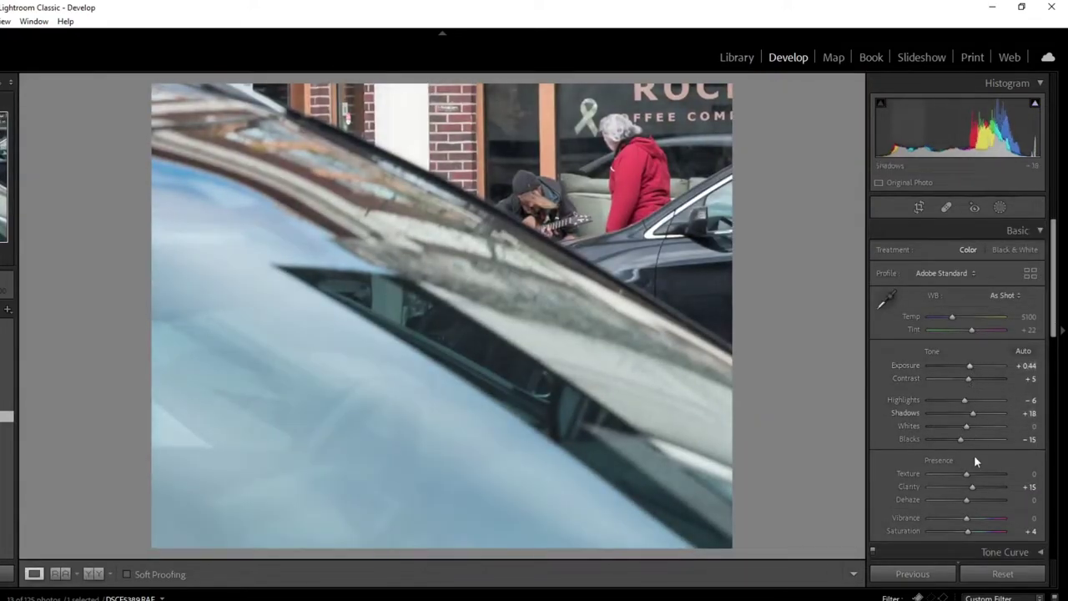
{"action": "left_click", "coordinate": [973, 473]}
{"action": "left_click", "coordinate": [970, 500]}
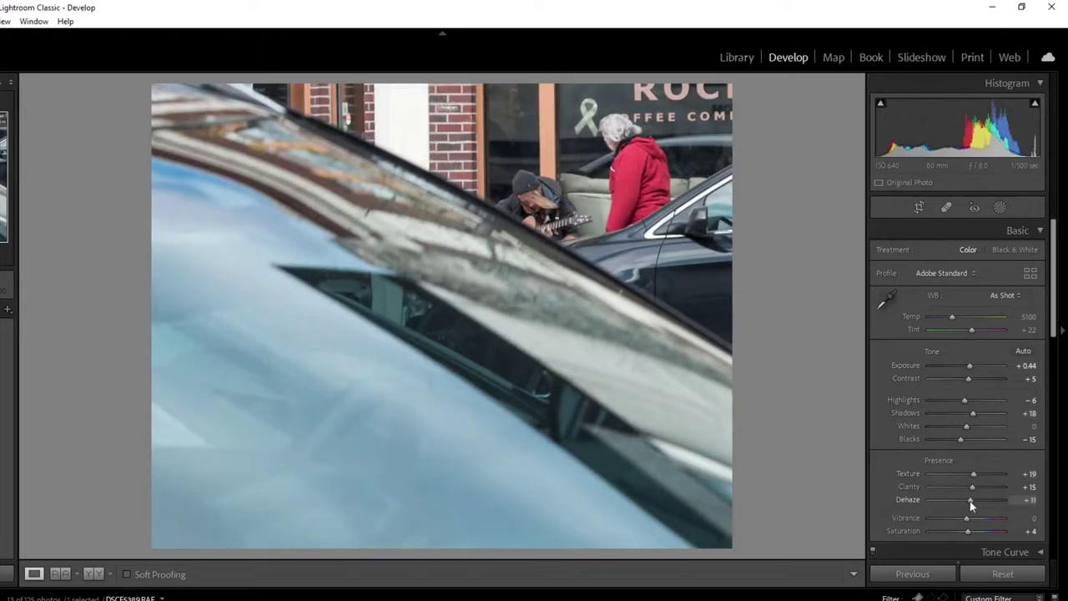
{"action": "left_click", "coordinate": [976, 519]}
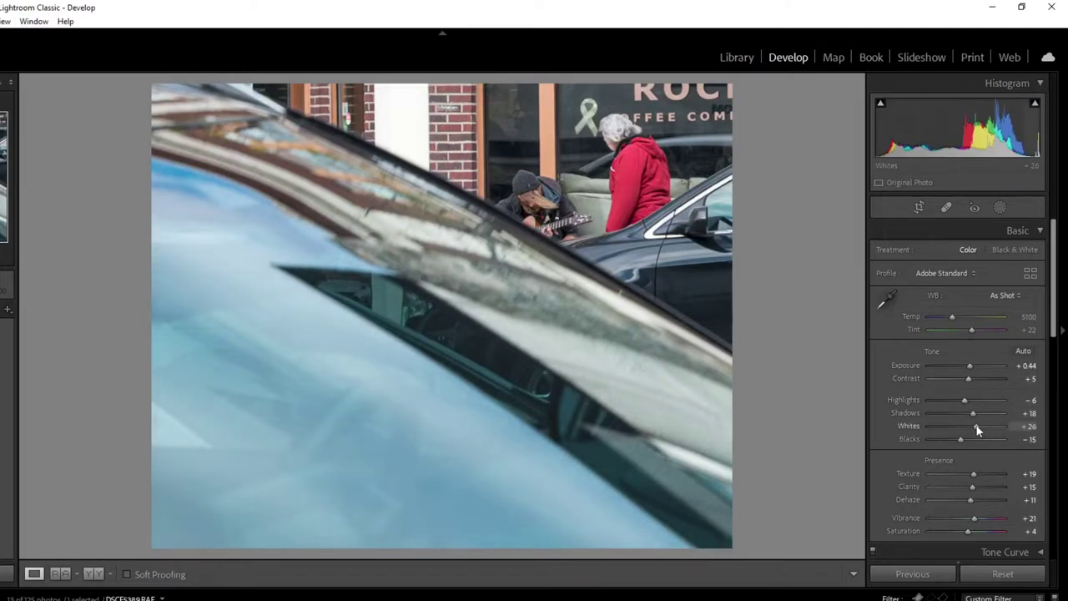
{"action": "left_click_drag", "start_coordinate": [979, 429], "coordinate": [981, 429]}
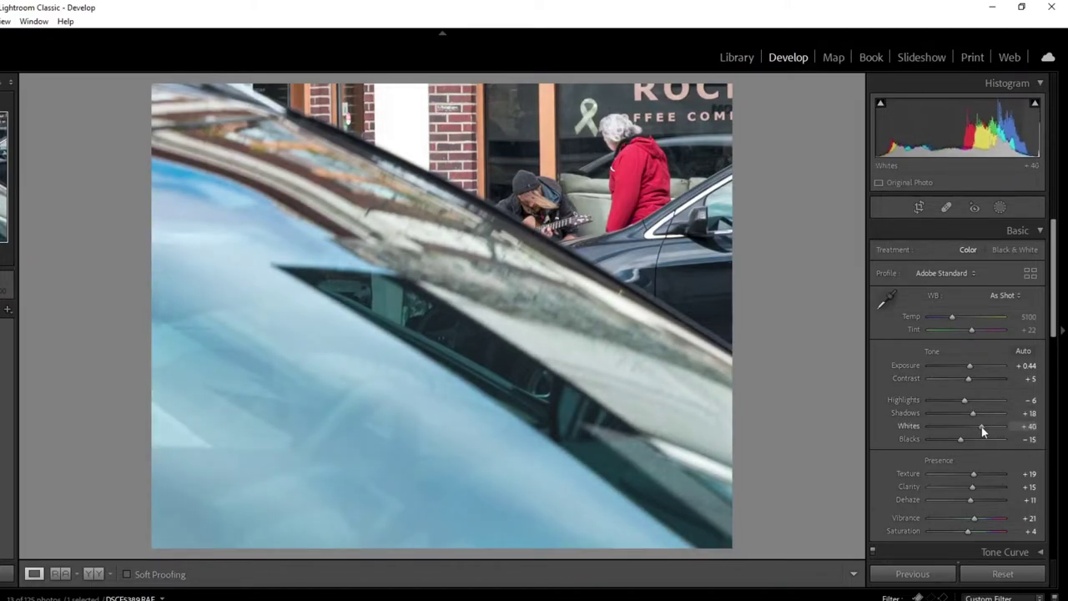
Step: Compare the windshield photo in Black & White and Color treatments, ending on Color
{"action": "left_click", "coordinate": [1003, 251]}
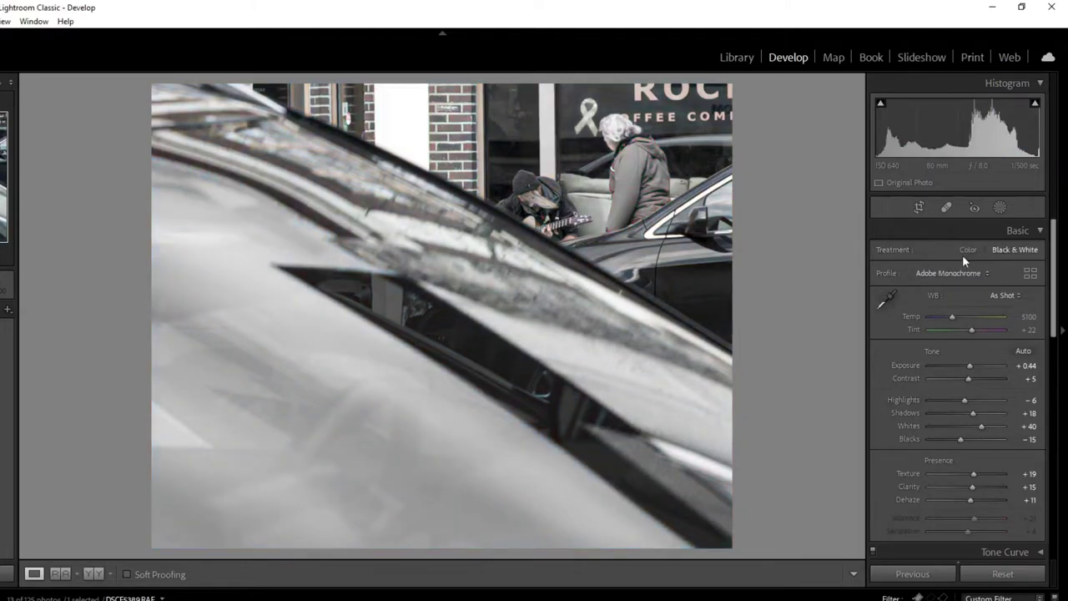
{"action": "left_click", "coordinate": [967, 251]}
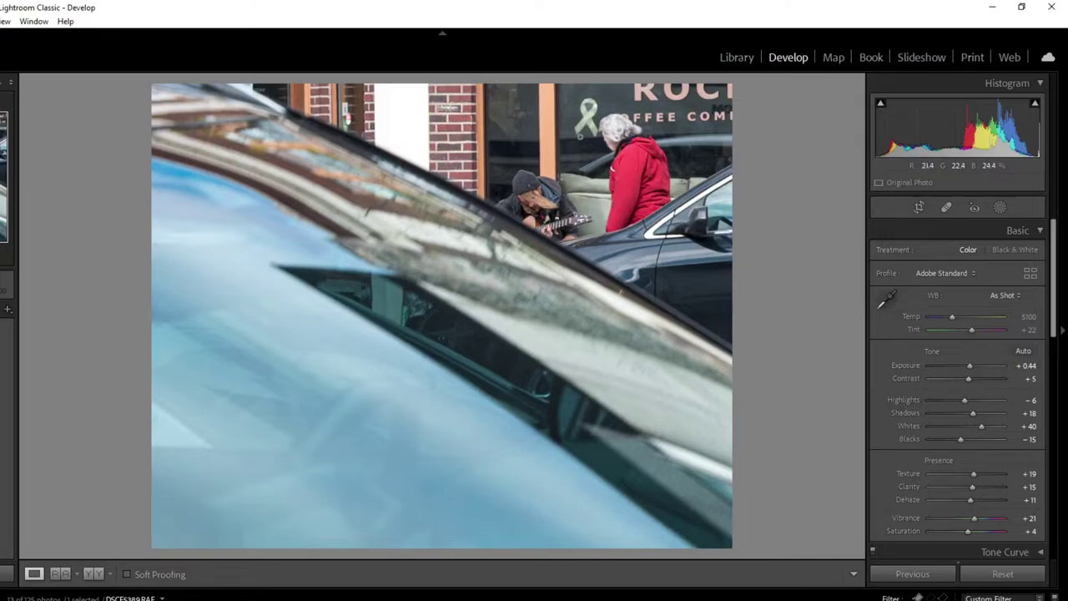
{"action": "left_click", "coordinate": [998, 249]}
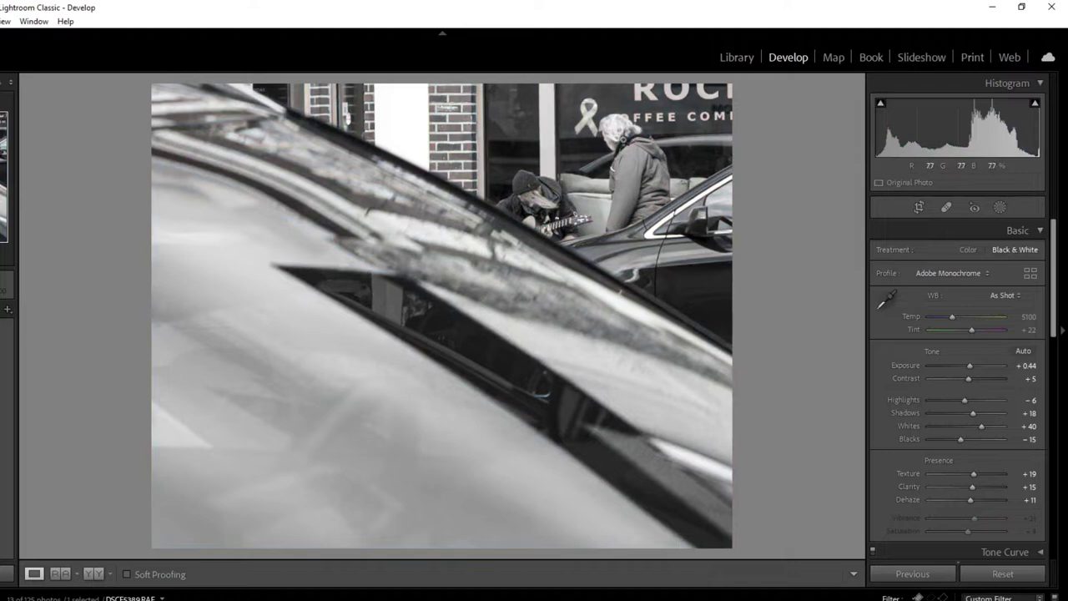
{"action": "left_click", "coordinate": [971, 251]}
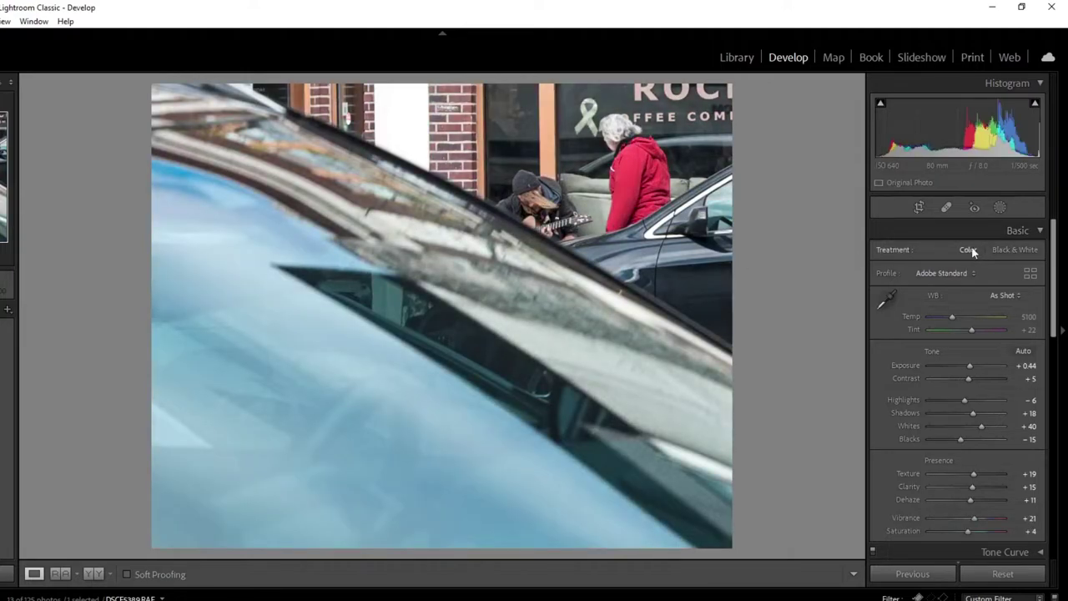
{"action": "left_click", "coordinate": [1015, 250]}
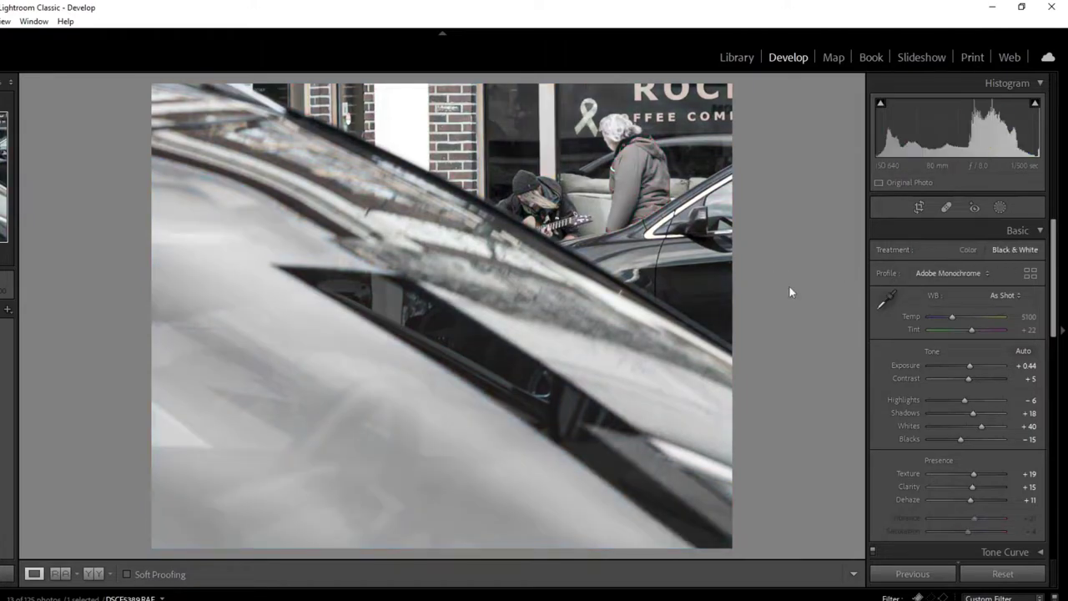
{"action": "left_click", "coordinate": [964, 250]}
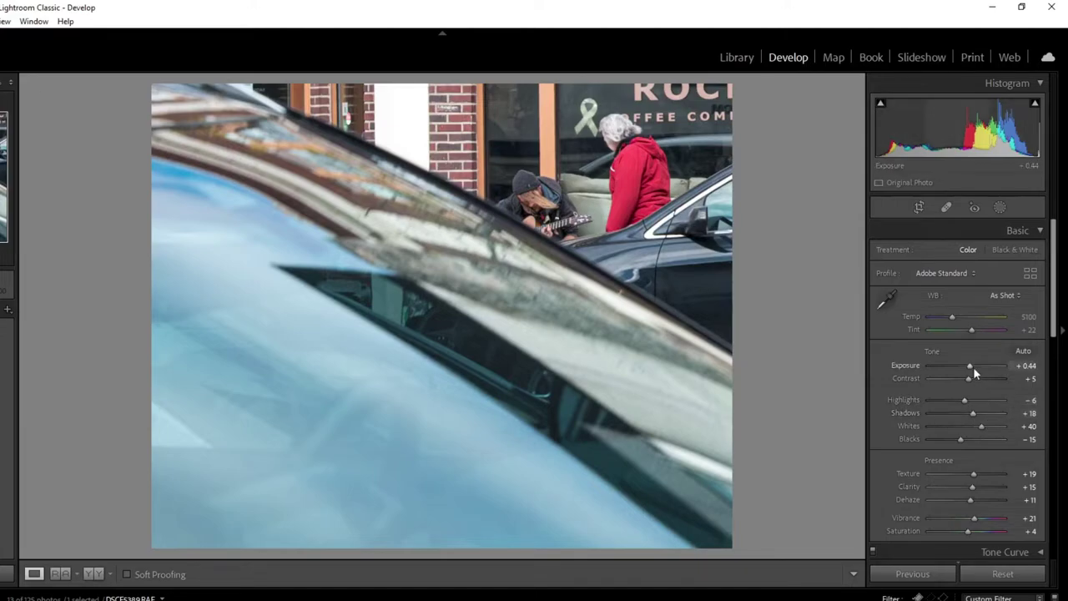
Step: Set the windshield photo's Exposure to +0.53 and check the image in full-screen preview
{"action": "left_click_drag", "start_coordinate": [974, 365], "coordinate": [975, 366]}
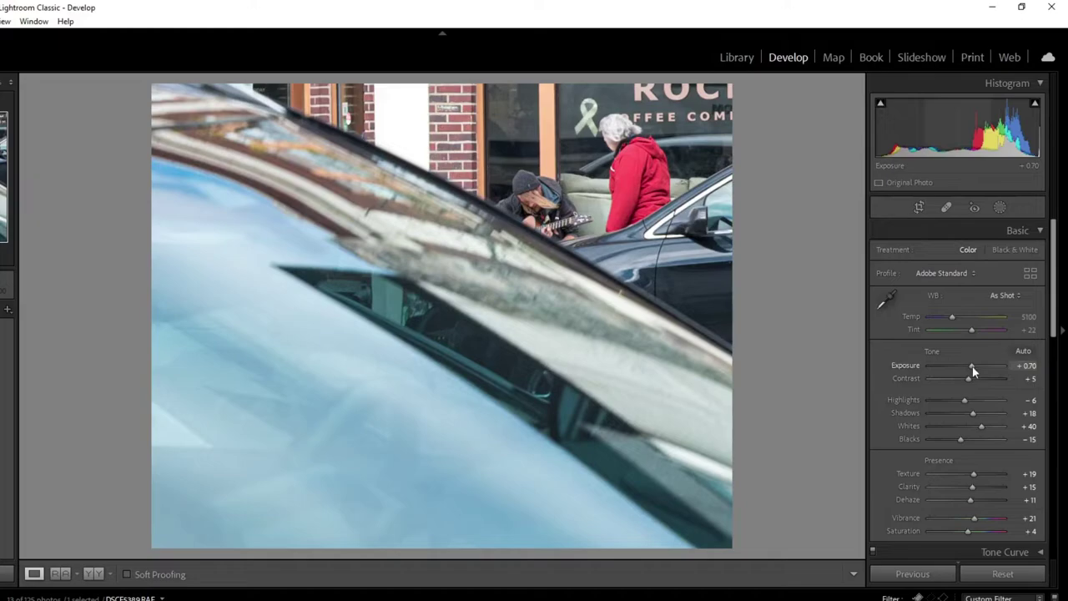
{"action": "key", "text": "f"}
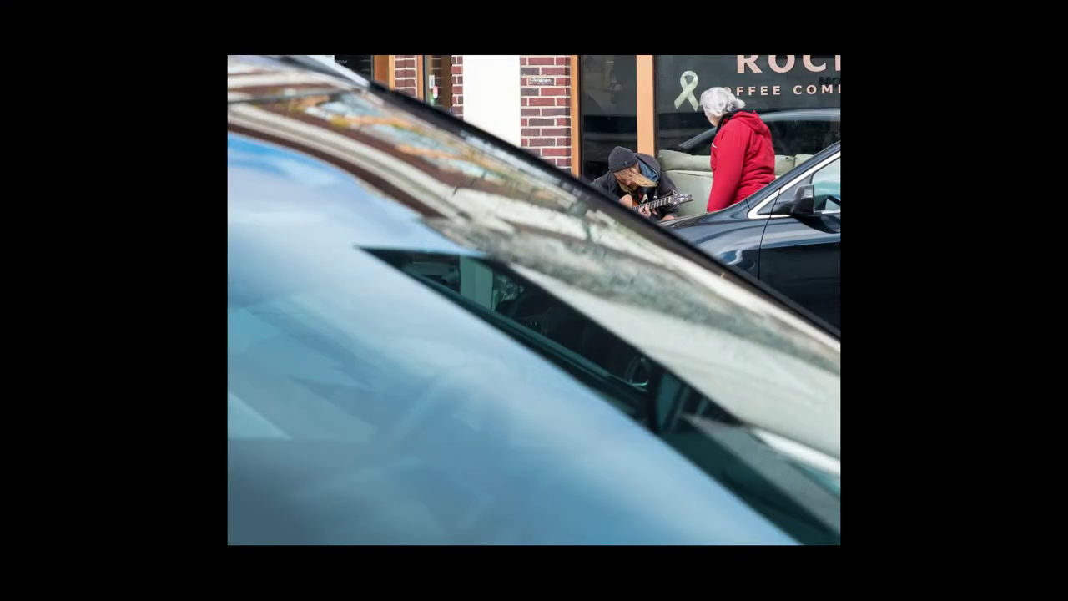
{"action": "key", "text": "f"}
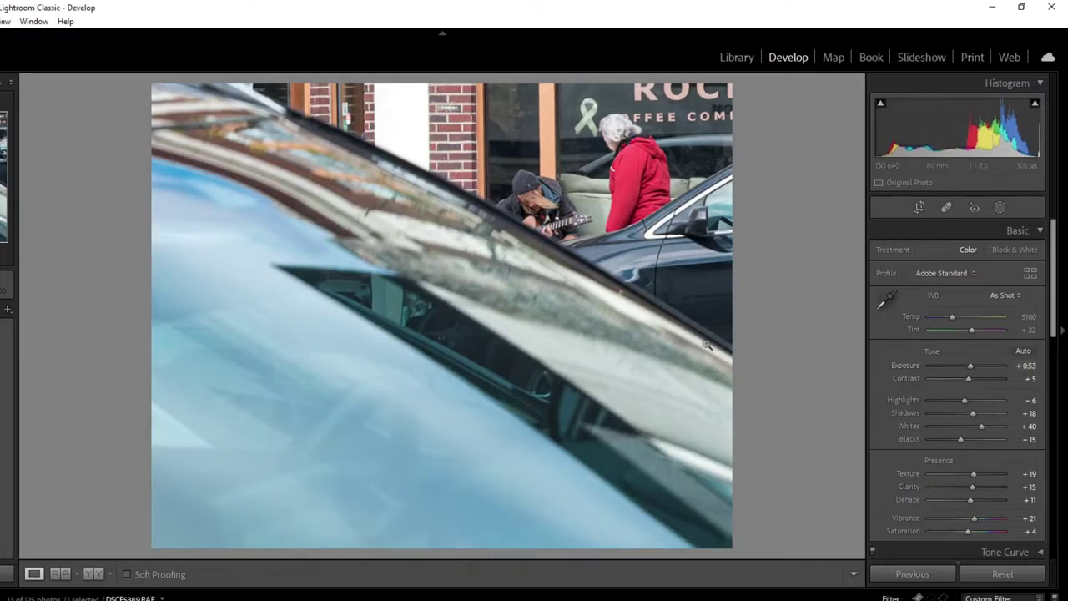
Step: Crop the next photo, of the car hood and coffee shop, to a 4 x 5 / 8 x 10 aspect with an angle of -1.85
{"action": "key", "text": "Right"}
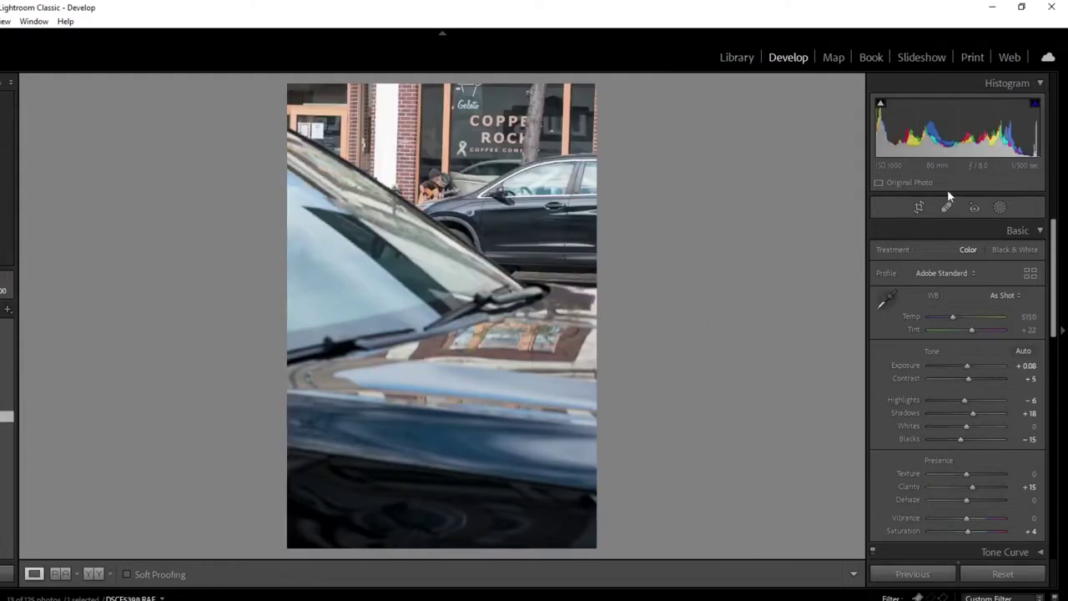
{"action": "left_click", "coordinate": [918, 207]}
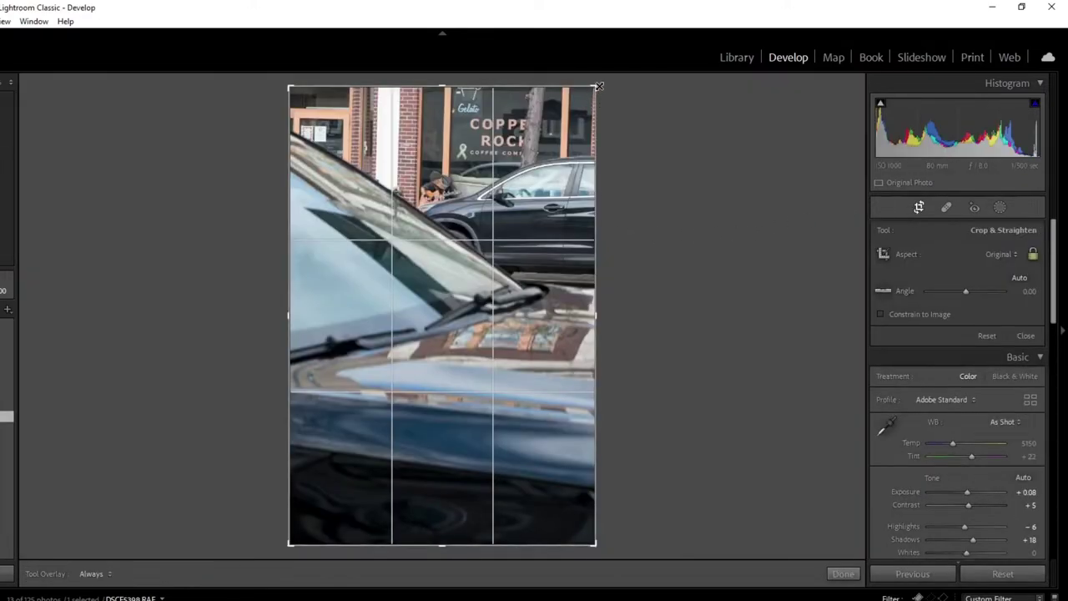
{"action": "mouse_move", "coordinate": [600, 86]}
{"action": "left_mouse_down"}
{"action": "mouse_move", "coordinate": [583, 111]}
{"action": "mouse_move", "coordinate": [590, 103]}
{"action": "left_mouse_up"}
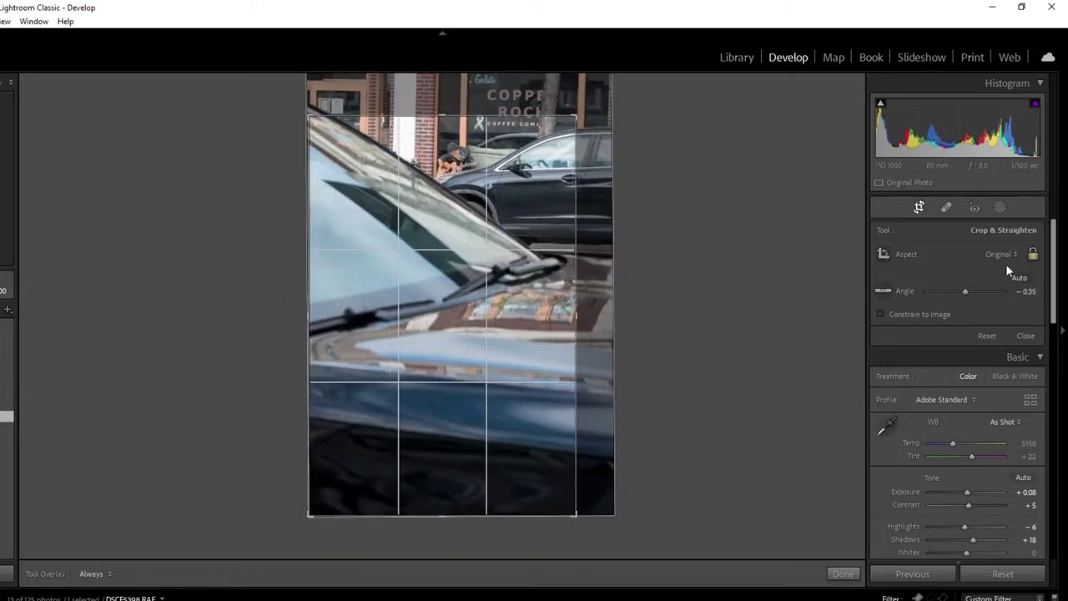
{"action": "left_click", "coordinate": [1006, 254]}
{"action": "left_click", "coordinate": [989, 331]}
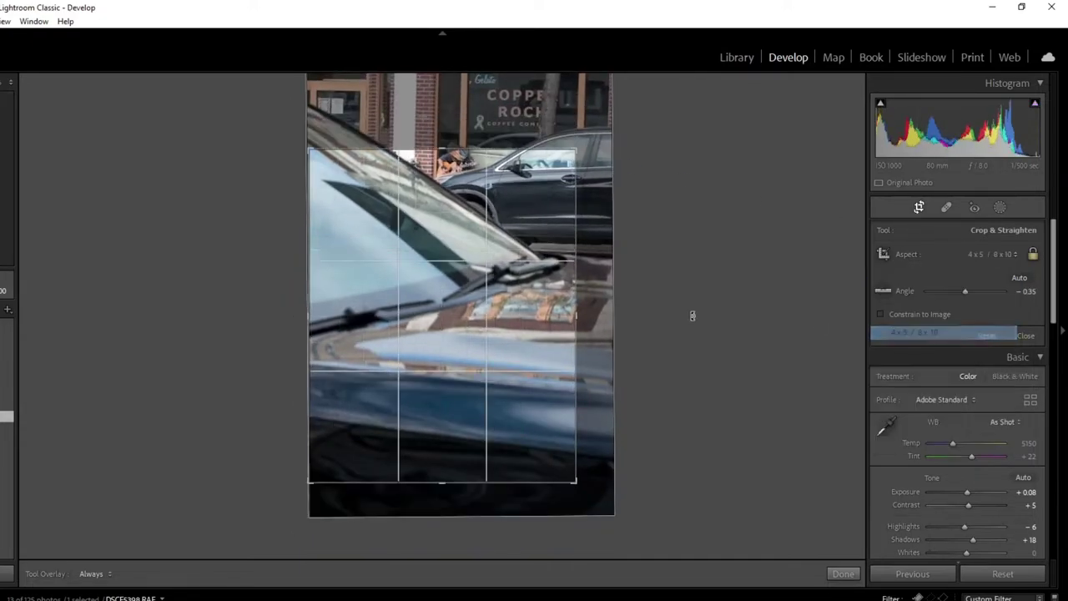
{"action": "left_click_drag", "start_coordinate": [505, 302], "coordinate": [550, 270]}
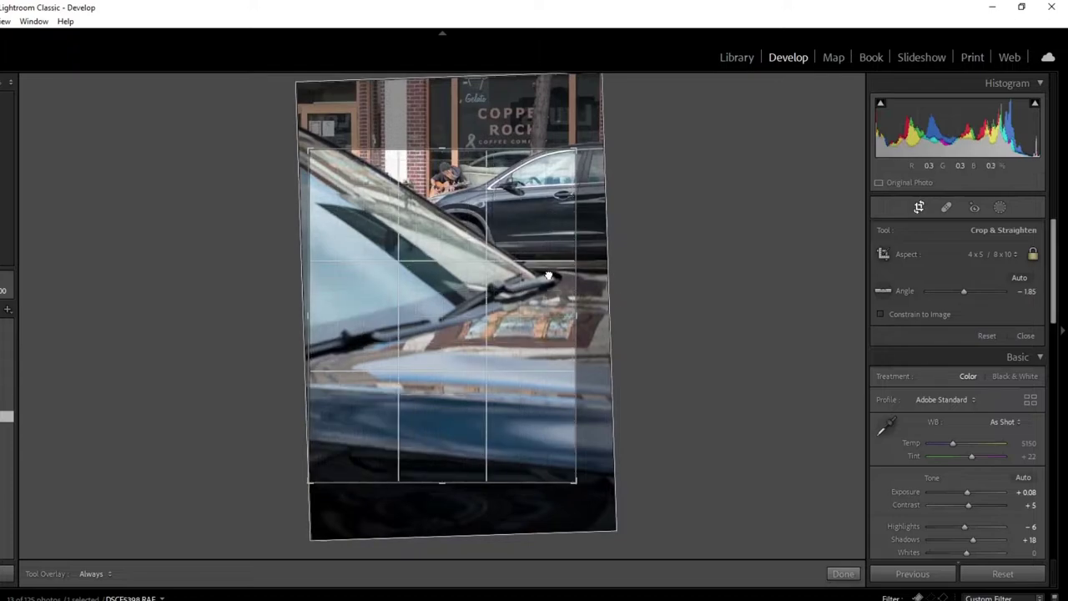
{"action": "key", "text": "Return"}
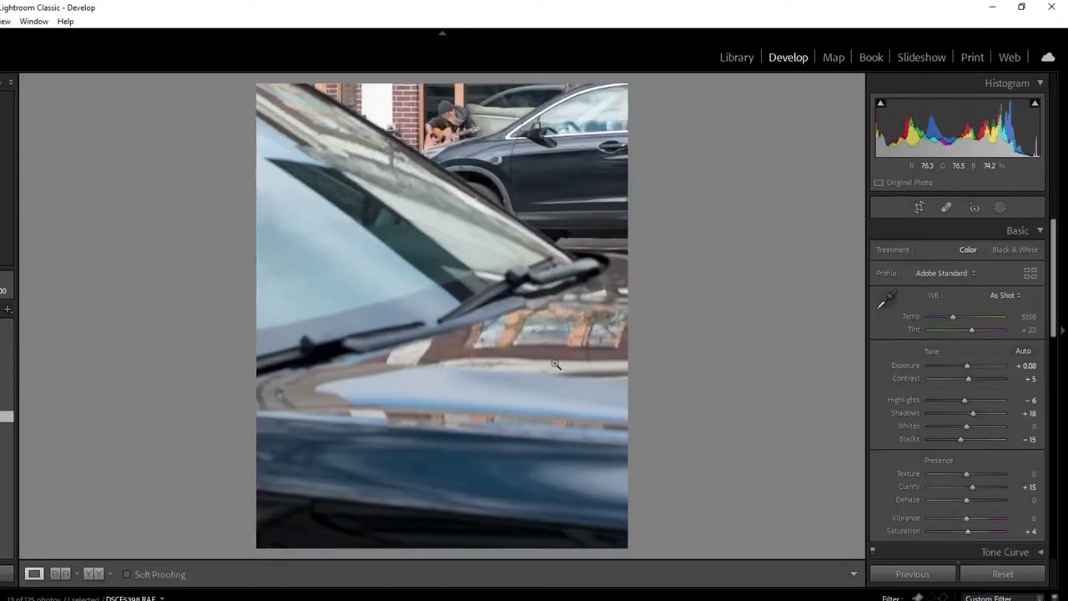
Step: Fine-tune the rotation of the car hood photo's crop
{"action": "left_click", "coordinate": [919, 207]}
{"action": "left_click_drag", "start_coordinate": [595, 289], "coordinate": [594, 295]}
{"action": "double_click", "coordinate": [479, 305]}
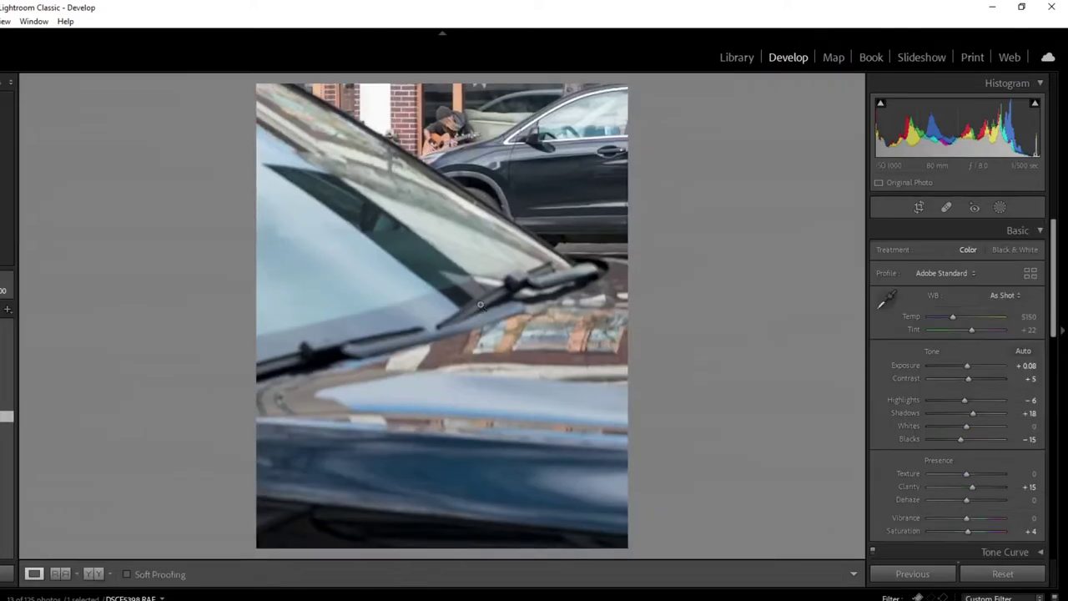
Step: Compare the car hood photo in Color and Black & White treatments, ending on Black & White
{"action": "left_click", "coordinate": [1004, 250]}
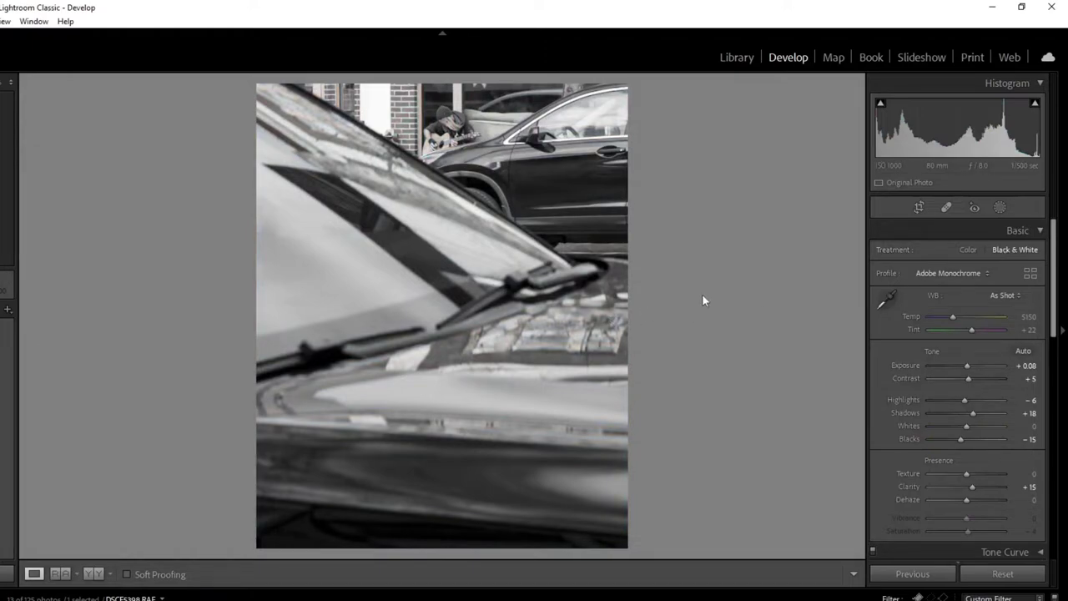
{"action": "left_click", "coordinate": [968, 250]}
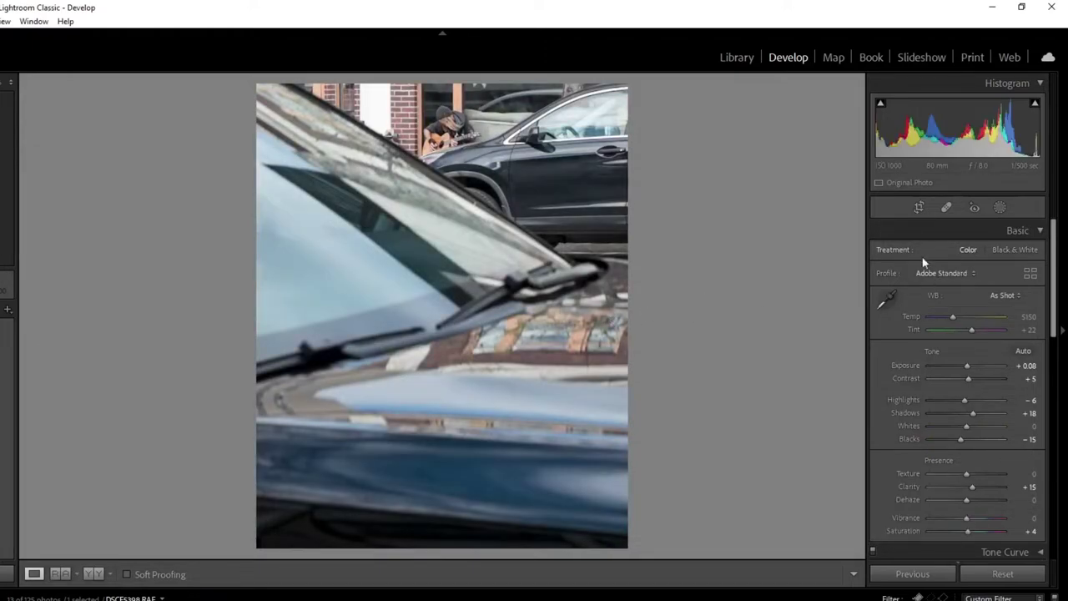
{"action": "left_click", "coordinate": [996, 250]}
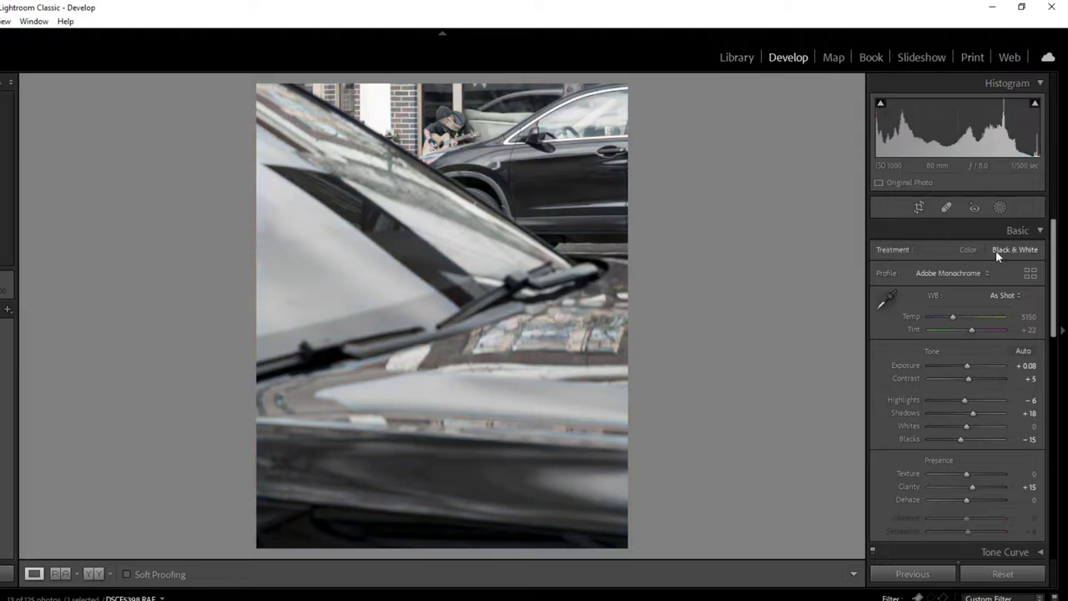
Step: Set the car hood photo's Texture to +19 and Dehaze to +11, and refine its crop at an angle of -2.09
{"action": "left_click_drag", "start_coordinate": [966, 473], "coordinate": [969, 502]}
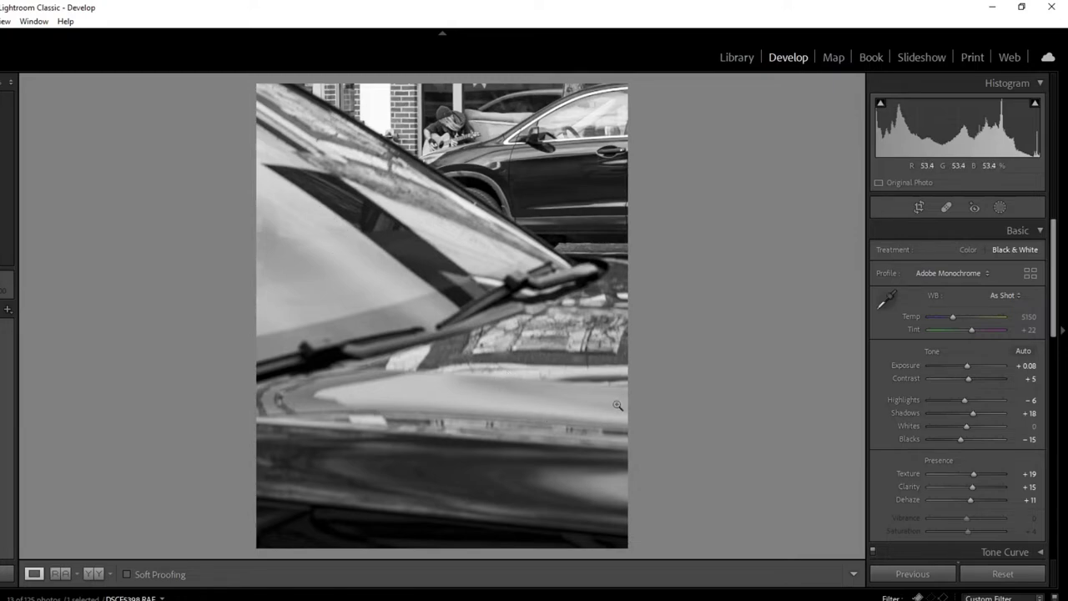
{"action": "left_click", "coordinate": [918, 210]}
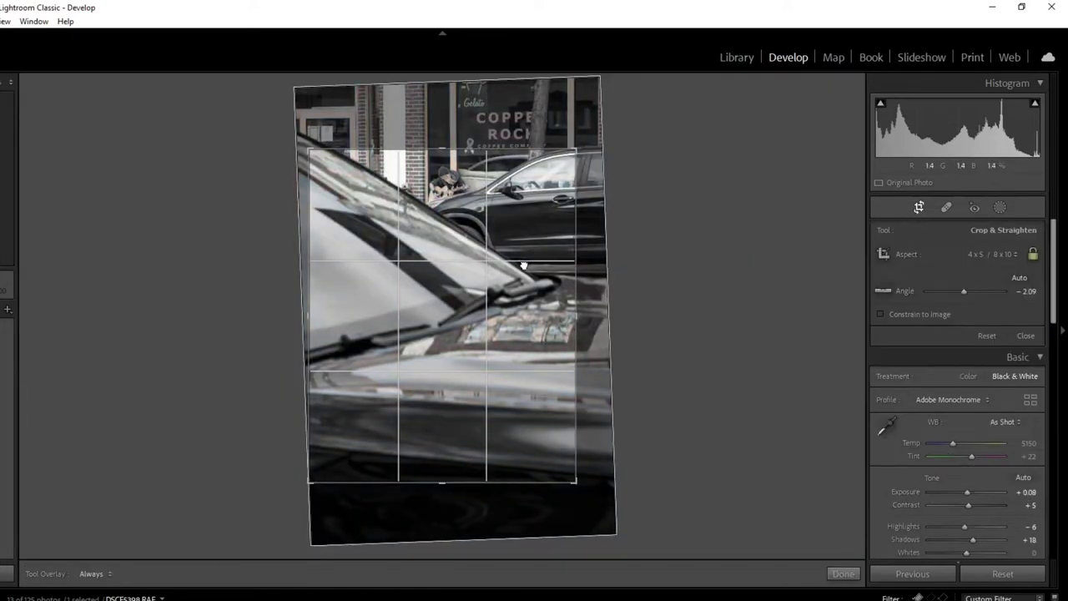
{"action": "key", "text": "Return"}
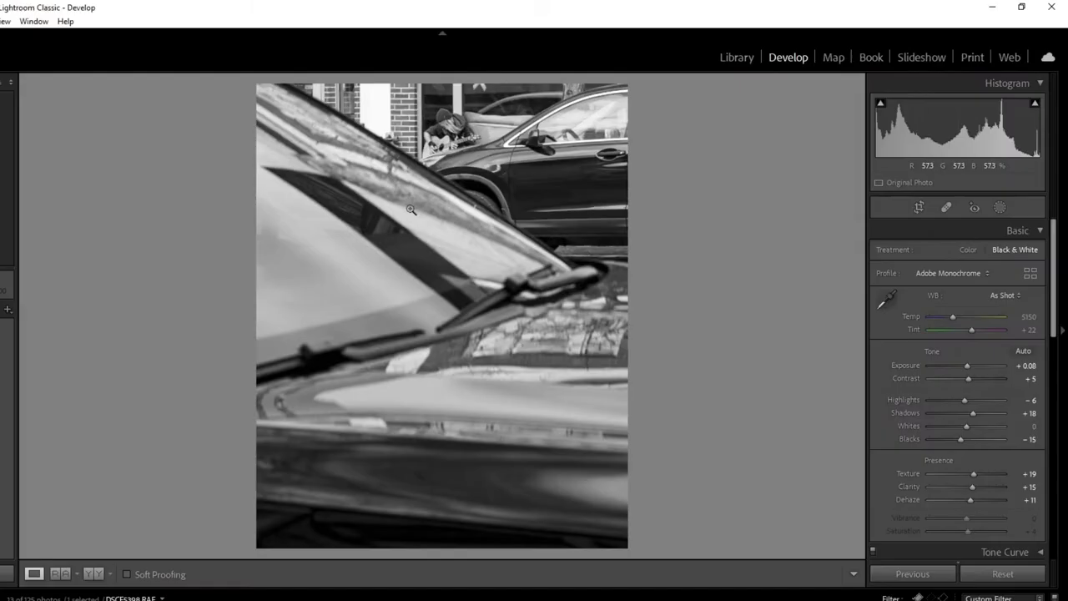
Step: Crop the next photo closer around the squirrel and pole at the original aspect, straightening it to an angle of -0.84
{"action": "key", "text": "Right"}
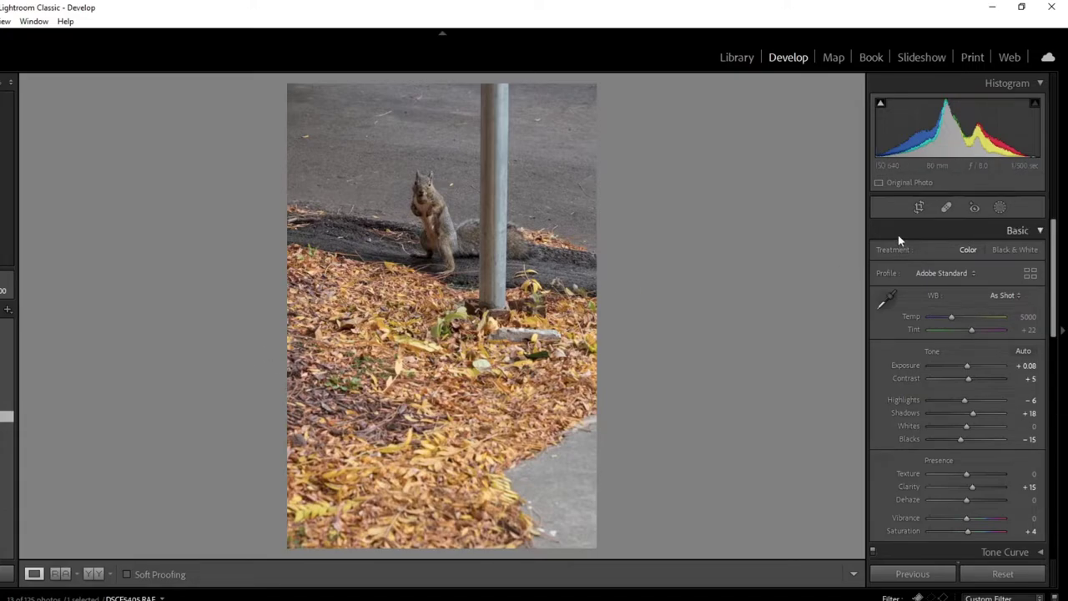
{"action": "left_click", "coordinate": [920, 208]}
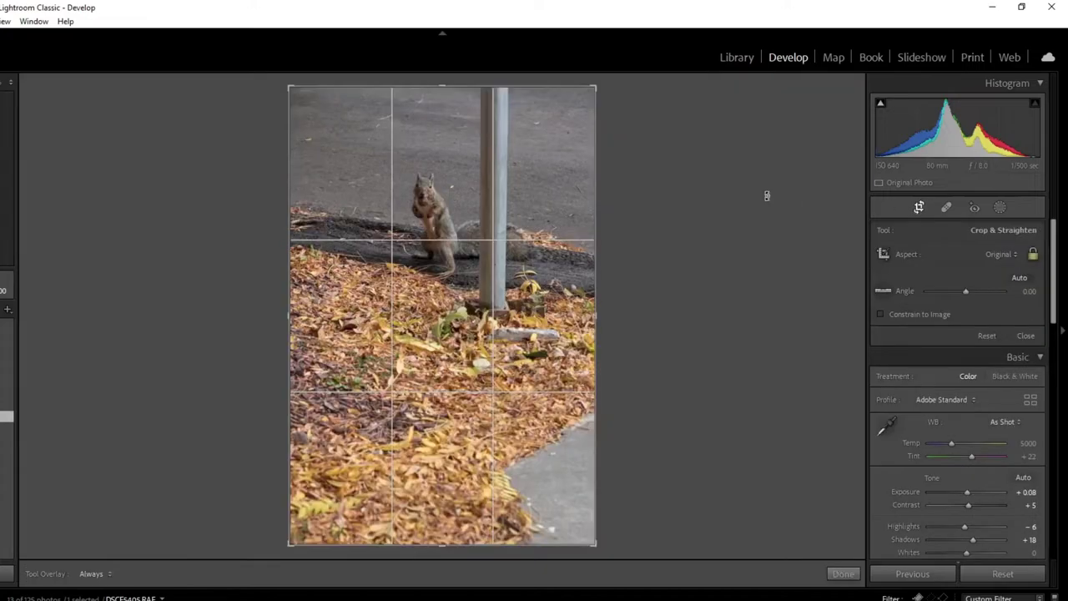
{"action": "left_click_drag", "start_coordinate": [582, 90], "coordinate": [584, 132]}
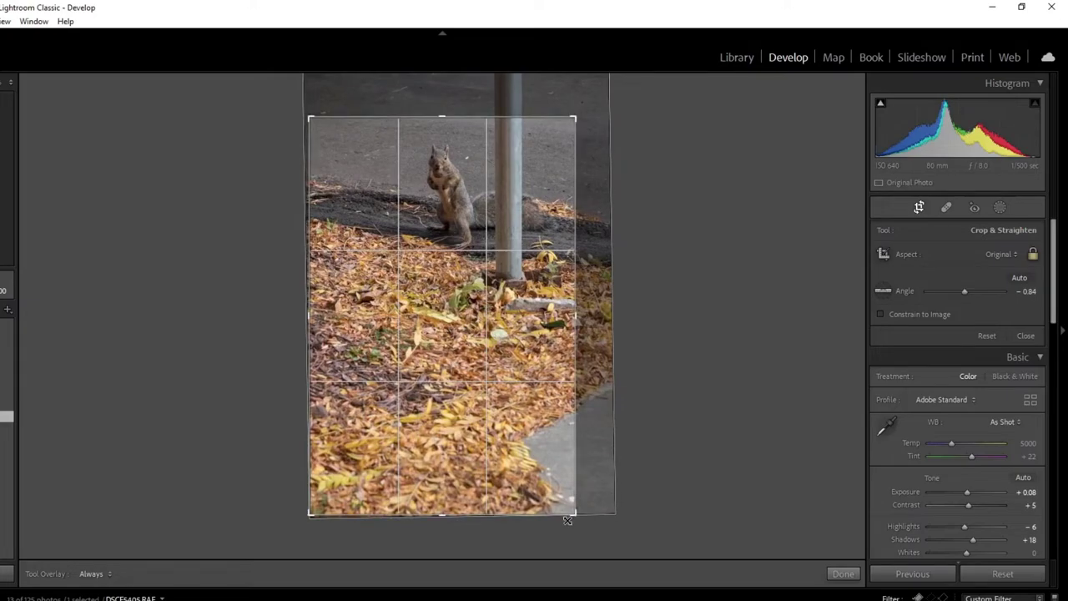
{"action": "left_click_drag", "start_coordinate": [567, 519], "coordinate": [546, 481]}
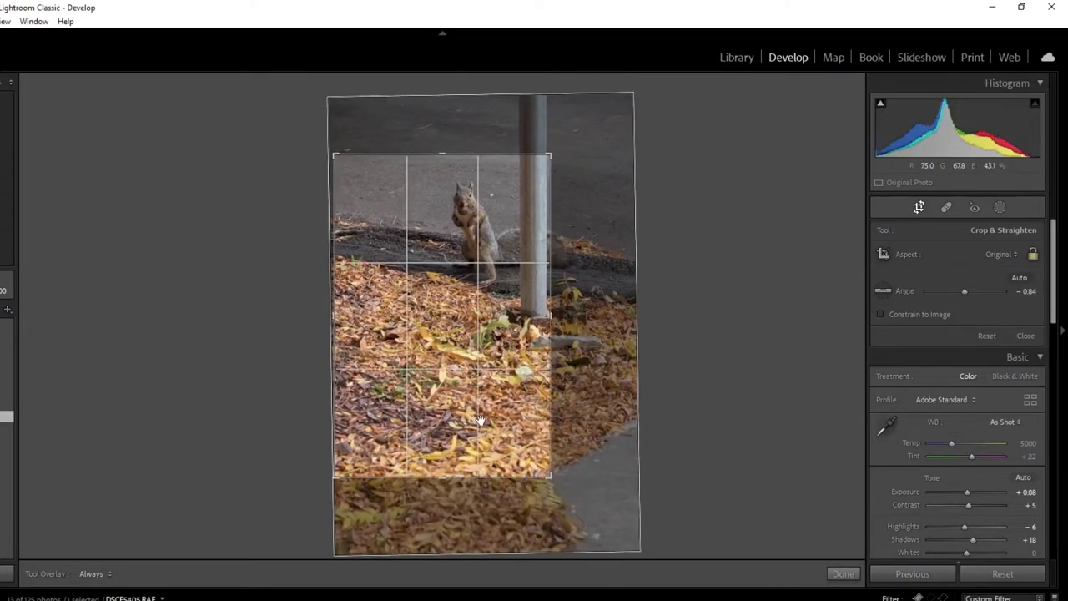
{"action": "key", "text": "Return"}
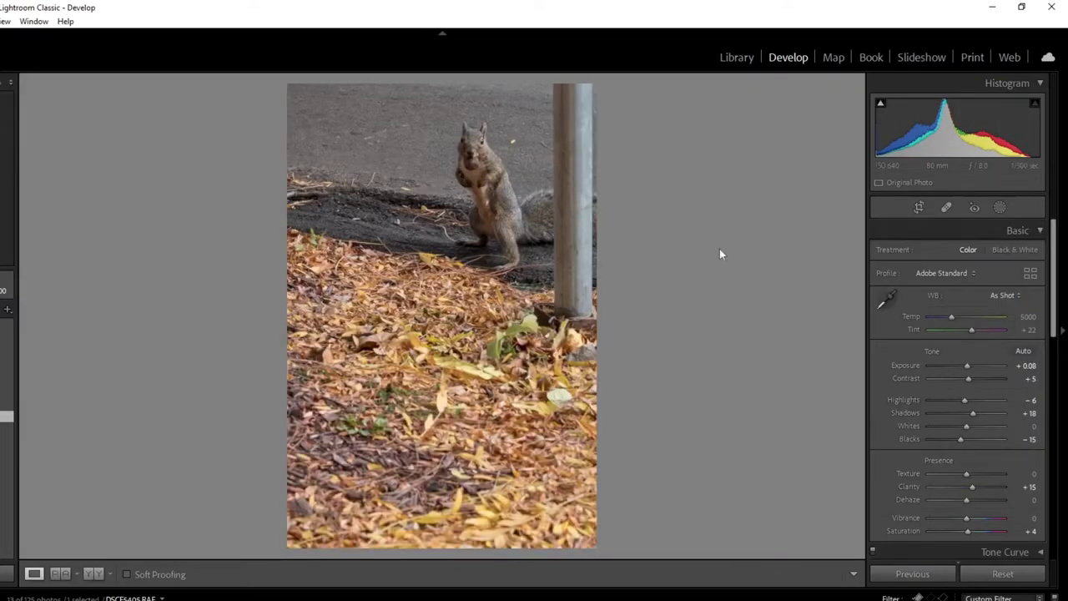
Step: Tighten the squirrel photo's crop slightly so its edge meets the side of the pole
{"action": "left_click", "coordinate": [919, 207]}
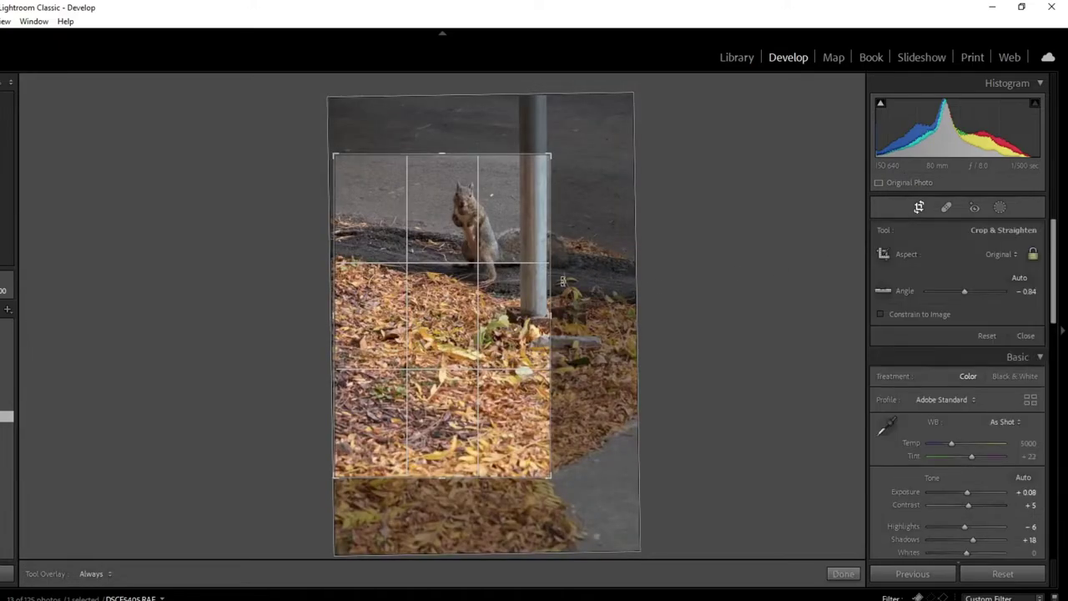
{"action": "left_click_drag", "start_coordinate": [558, 481], "coordinate": [555, 477]}
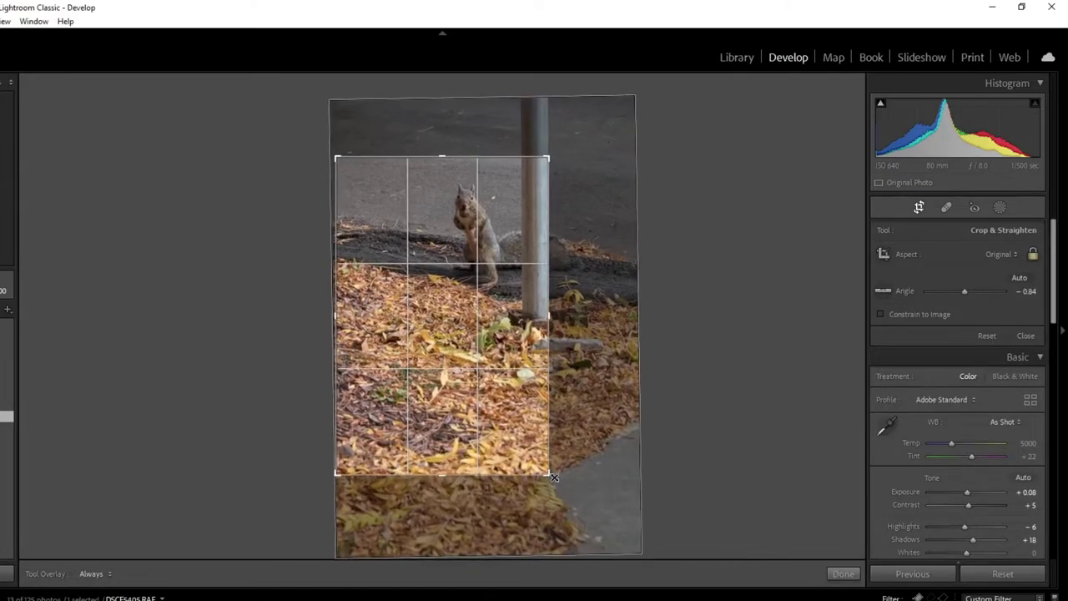
{"action": "left_click_drag", "start_coordinate": [591, 446], "coordinate": [589, 445]}
{"action": "key", "text": "Return"}
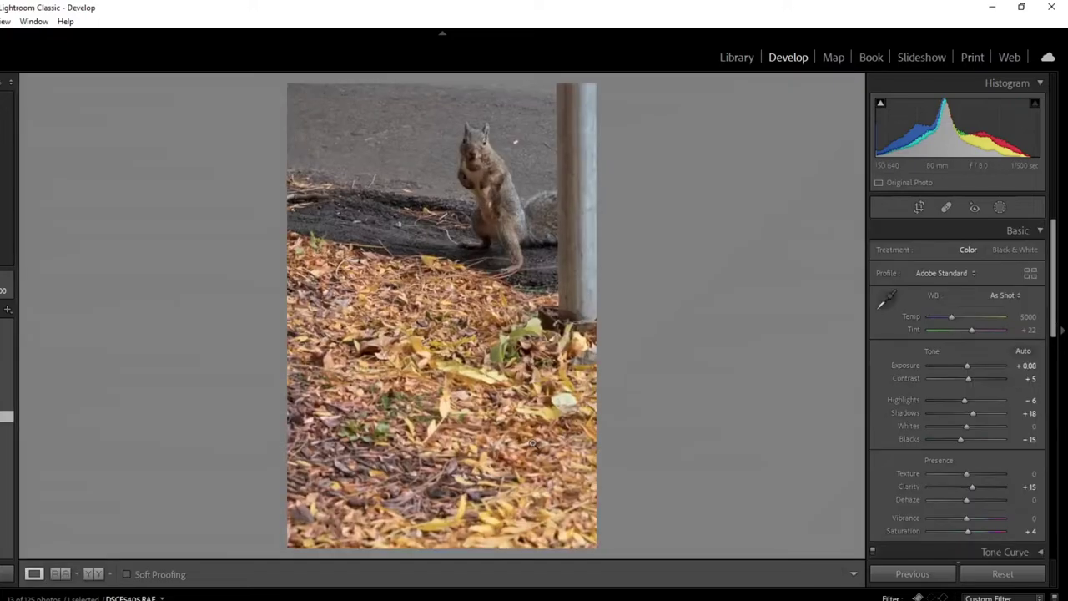
Step: Set the squirrel photo's Texture to +19, Dehaze to +12, Saturation to +14 and Exposure to +0.26
{"action": "left_click", "coordinate": [976, 472]}
{"action": "left_click", "coordinate": [971, 503]}
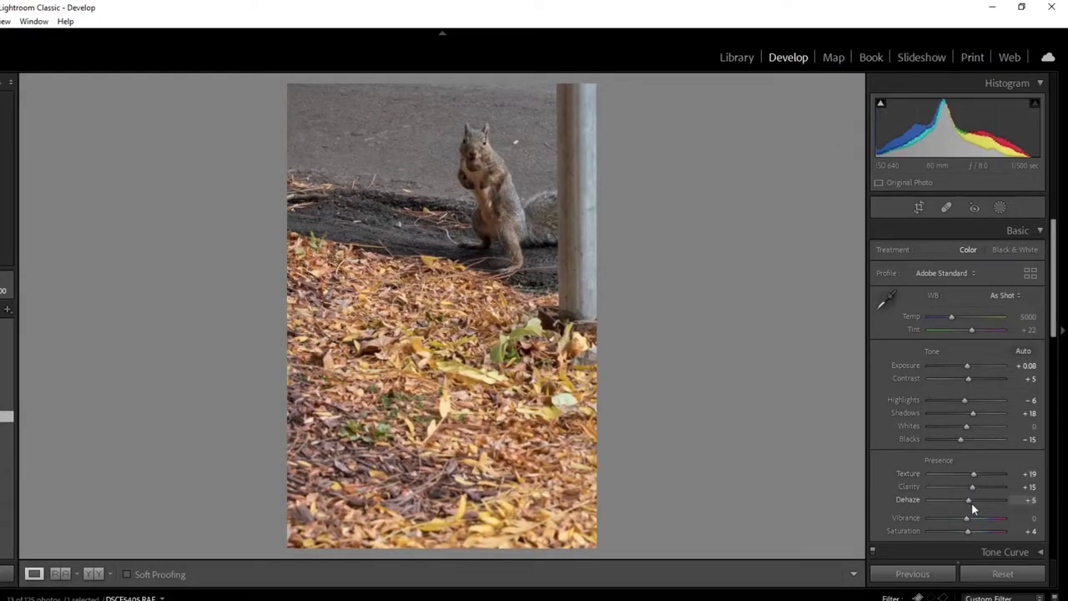
{"action": "left_click", "coordinate": [972, 503]}
{"action": "left_click", "coordinate": [974, 531]}
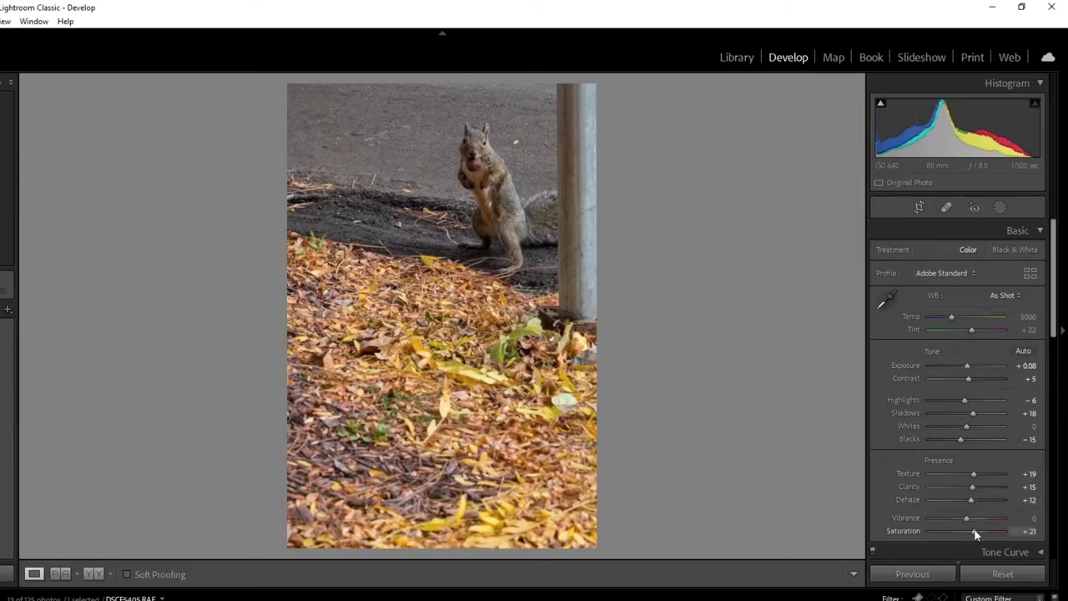
{"action": "left_click", "coordinate": [971, 531]}
{"action": "left_click", "coordinate": [969, 365]}
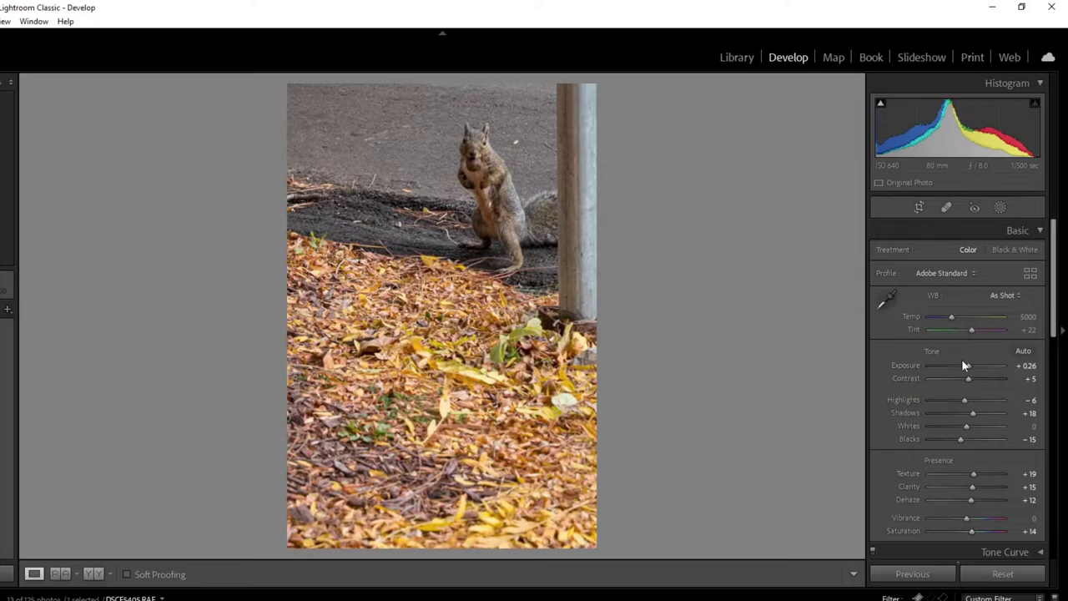
Step: Compare the Author's Kitchen and Bar storefront shots, with and without the walking man, to choose one for editing
{"action": "key", "text": "Left"}
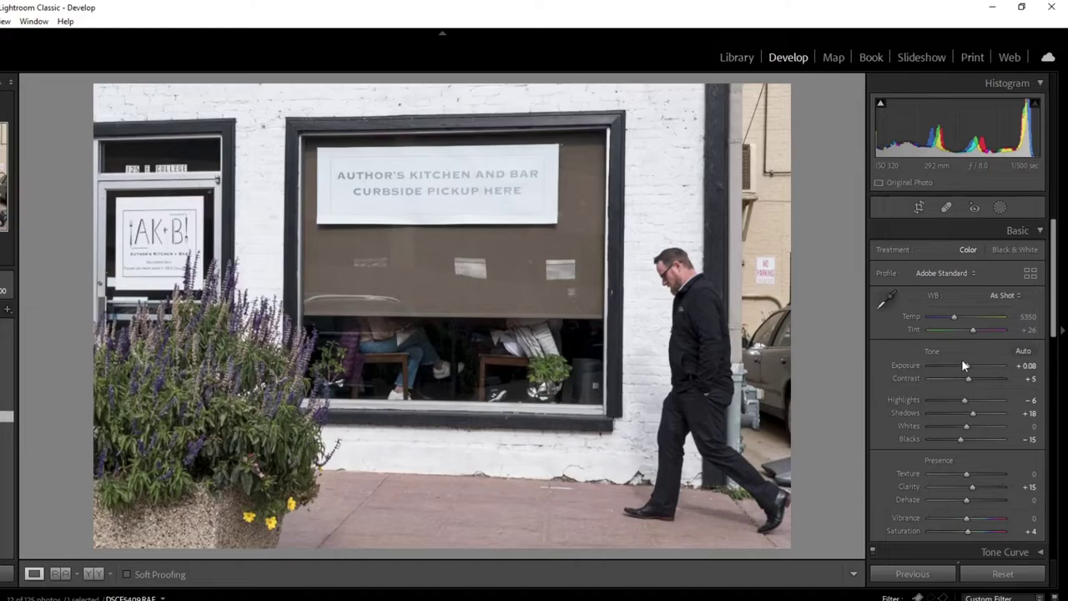
{"action": "key", "text": "Right"}
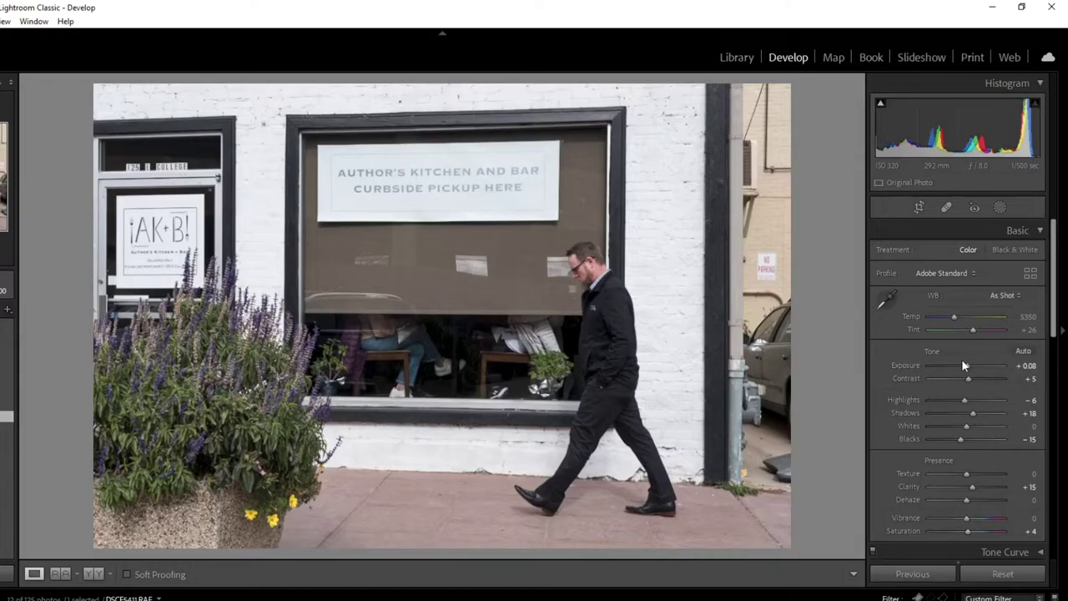
{"action": "key", "text": "Right"}
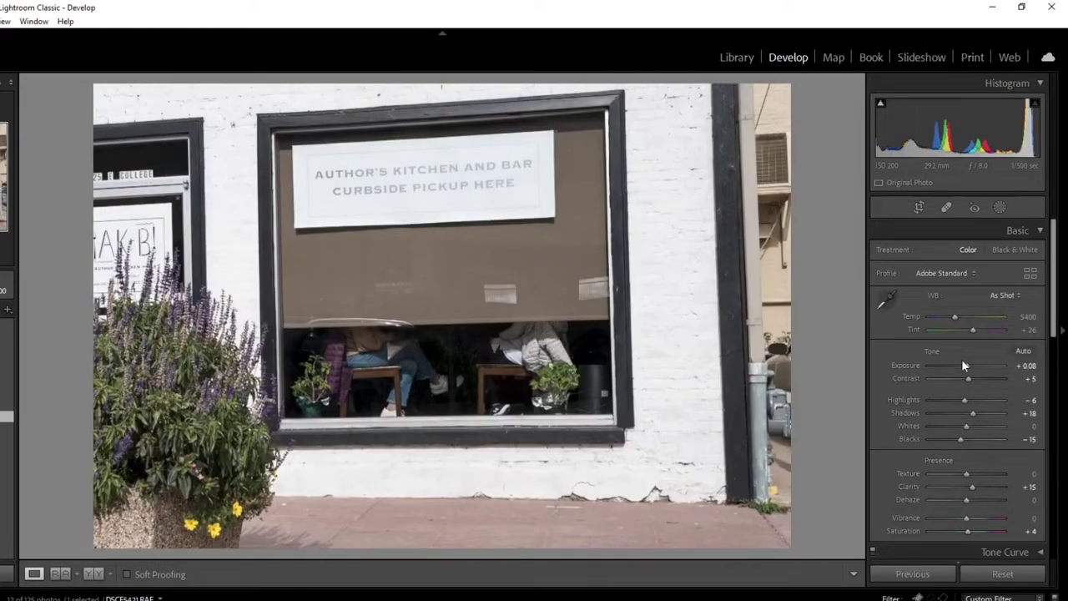
{"action": "key", "text": "Right"}
{"action": "key", "text": "Right"}
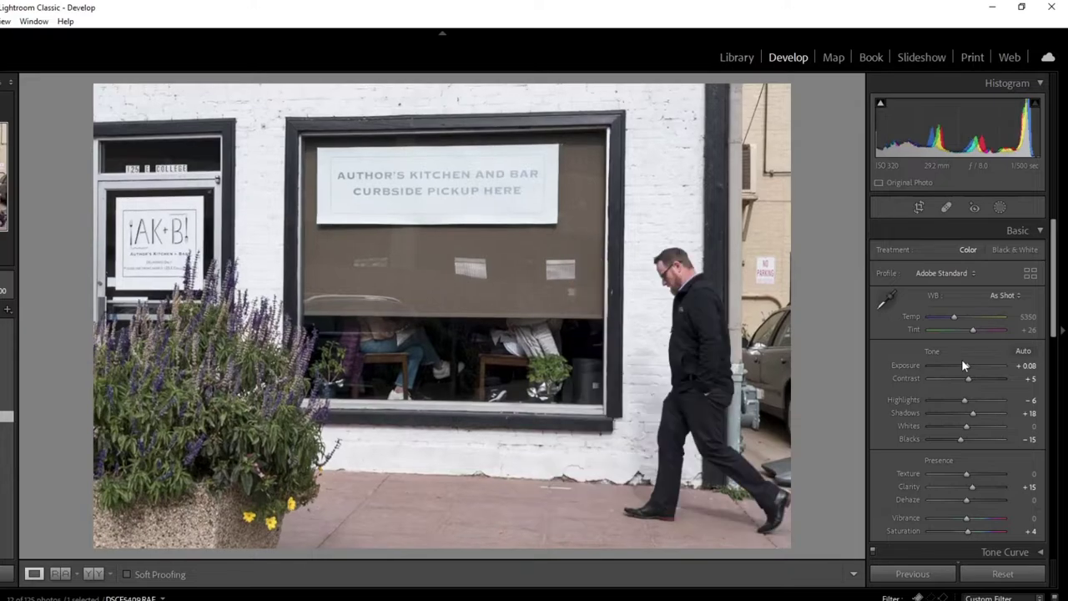
{"action": "key", "text": "Right"}
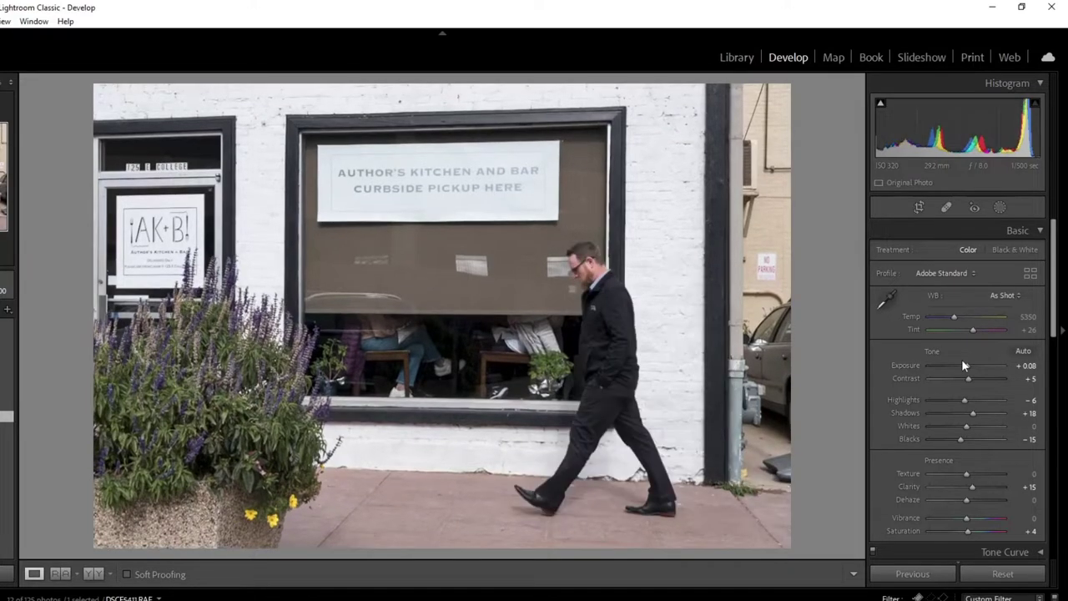
{"action": "key", "text": "Right"}
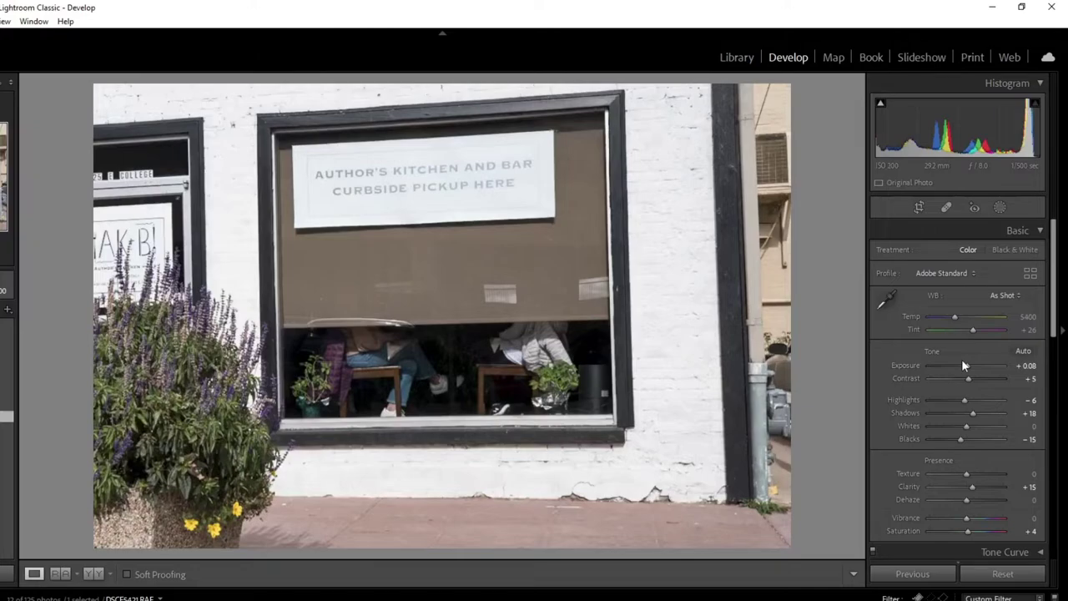
{"action": "key", "text": "Left"}
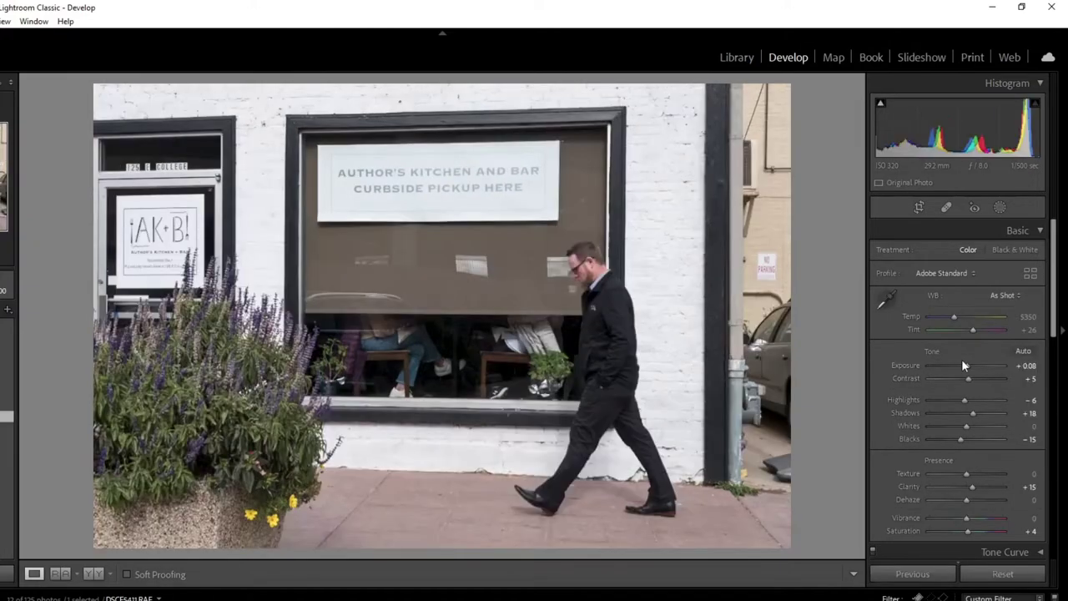
{"action": "key", "text": "Left"}
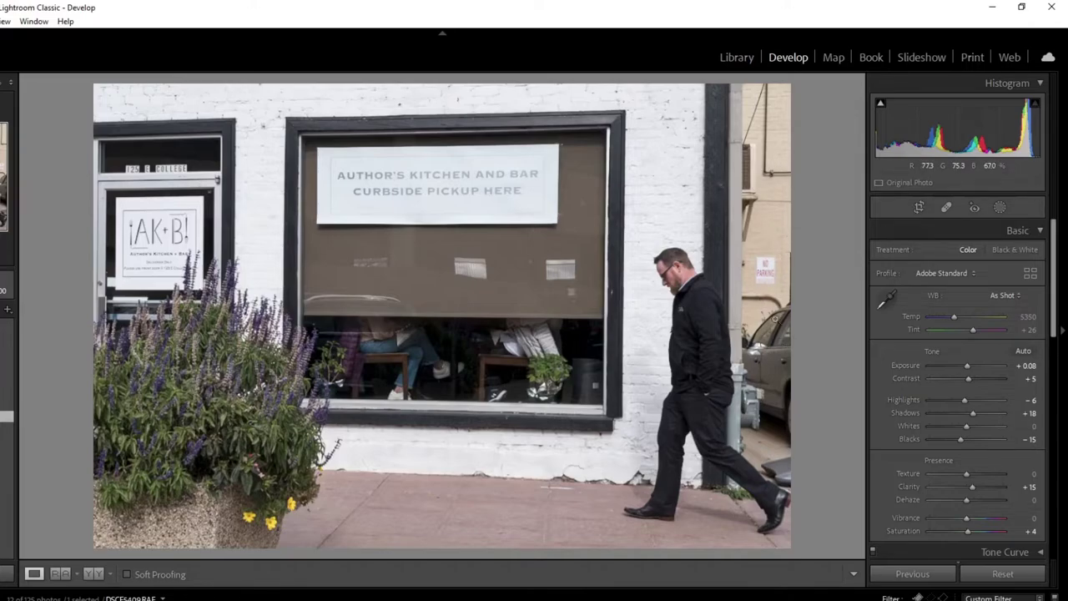
{"action": "key", "text": "Right"}
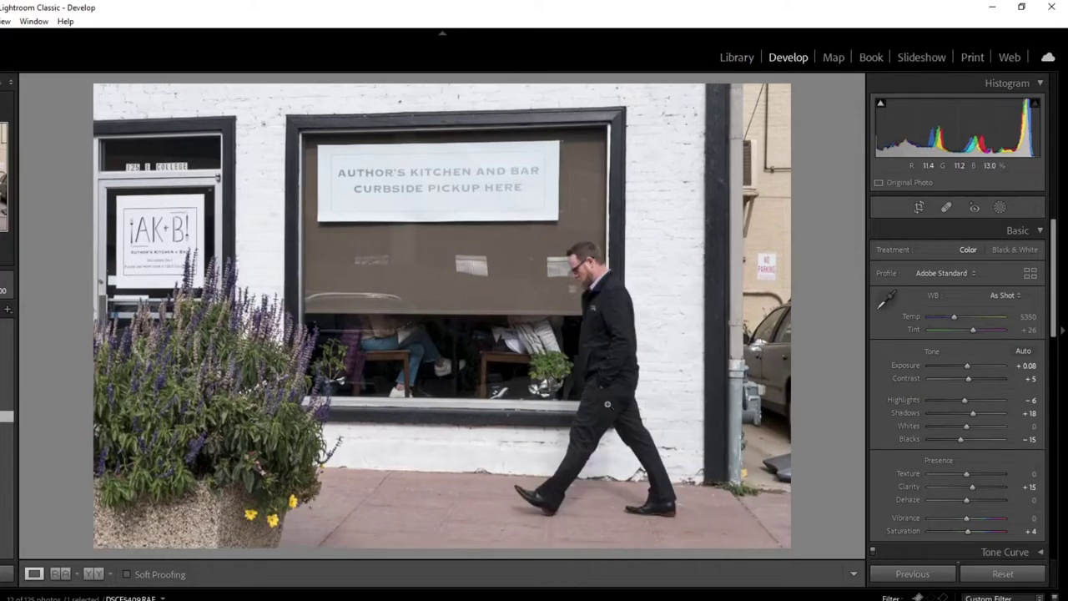
Step: Try a 4 x 5 / 8 x 10 crop on the walking-man storefront photo, tightened around the window and the man
{"action": "left_click", "coordinate": [919, 208]}
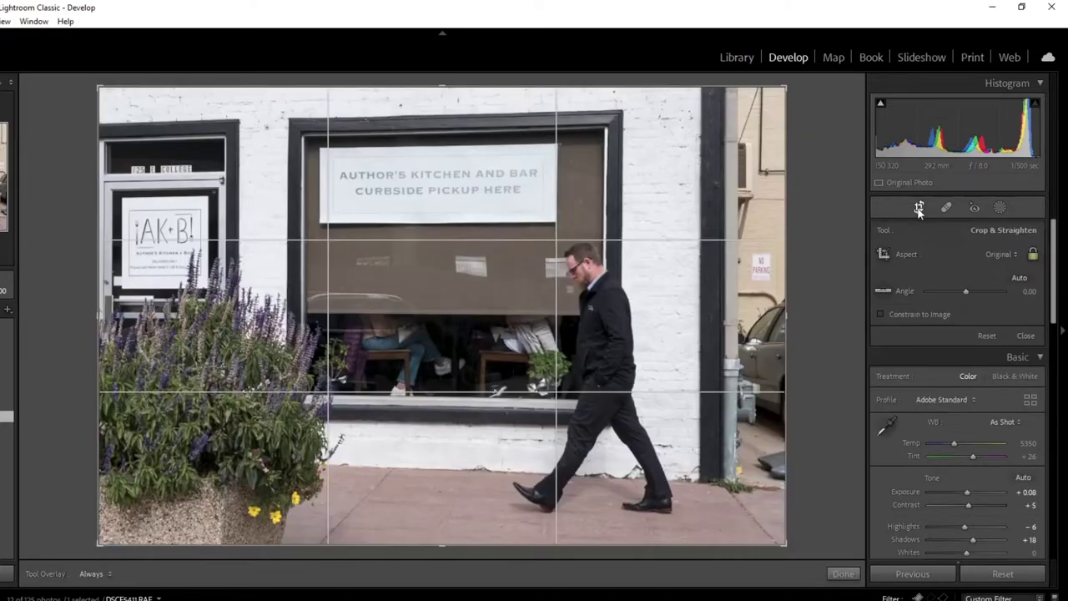
{"action": "left_click", "coordinate": [992, 261]}
{"action": "left_click", "coordinate": [943, 331]}
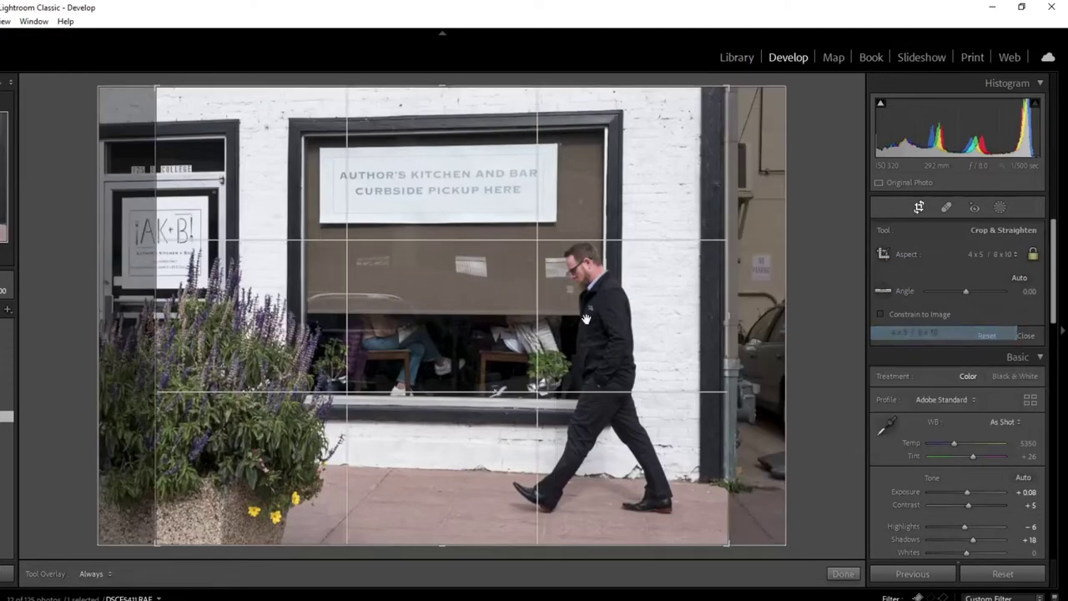
{"action": "left_click_drag", "start_coordinate": [153, 94], "coordinate": [203, 124]}
{"action": "left_click_drag", "start_coordinate": [344, 233], "coordinate": [354, 261]}
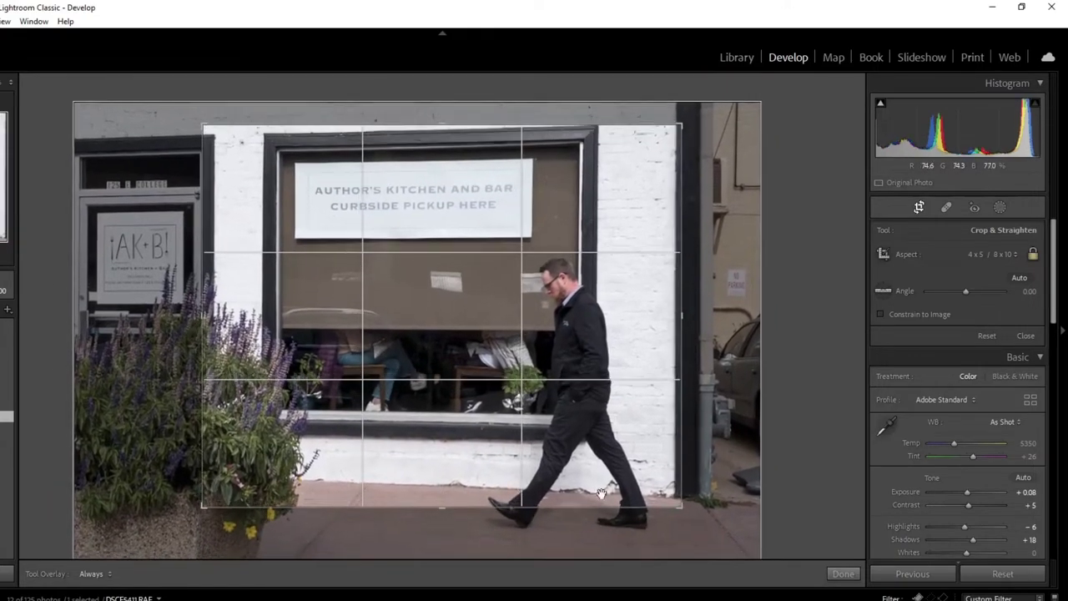
Step: Crop the walking-man photo to a 1 x 1 square framing the window, the man's feet and part of the flowers
{"action": "left_click", "coordinate": [993, 253]}
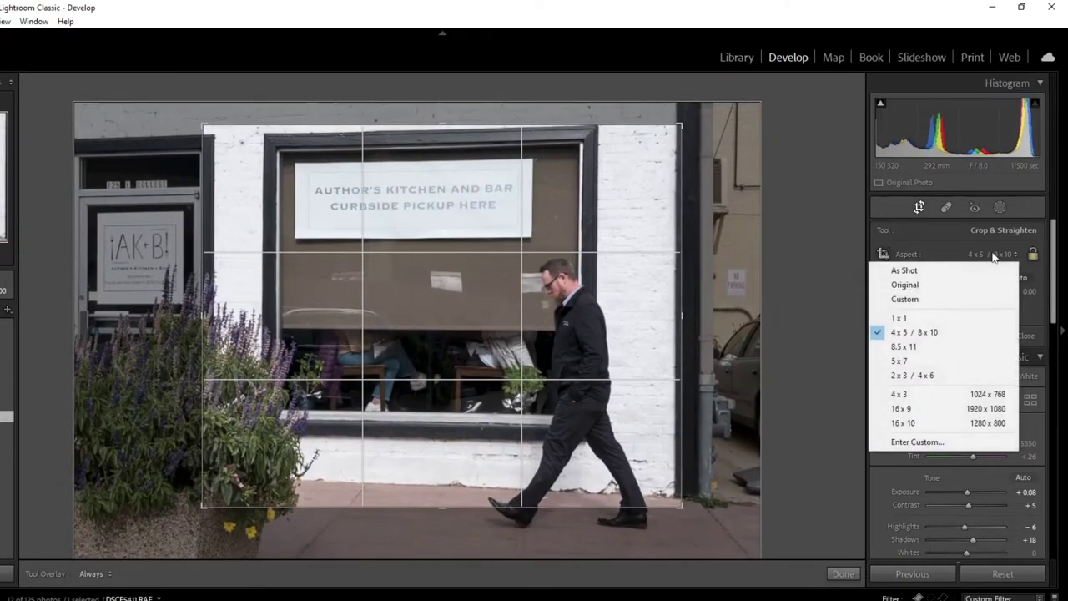
{"action": "left_click", "coordinate": [926, 319]}
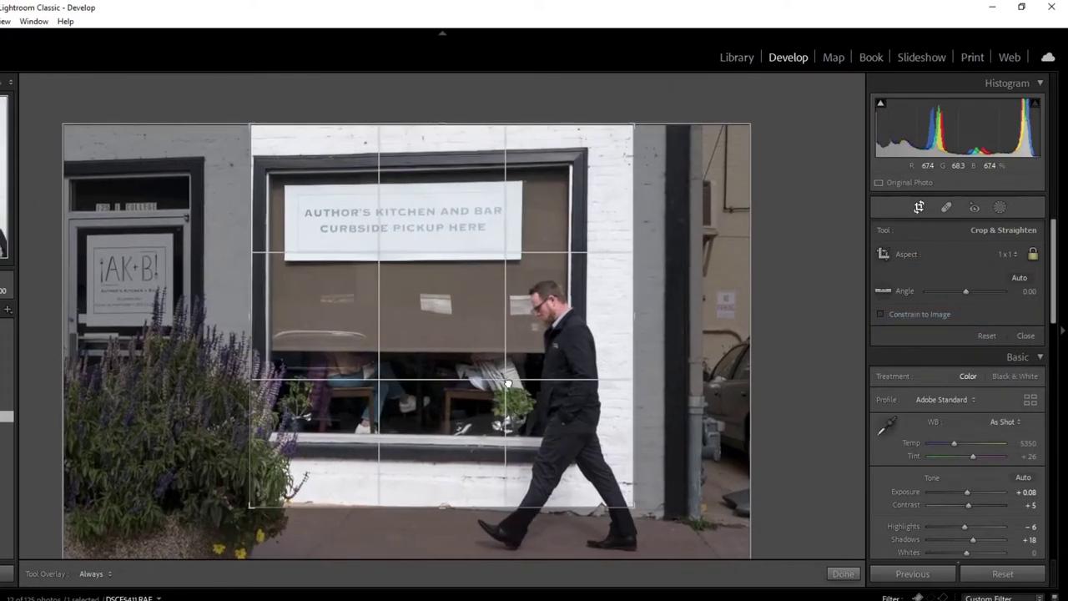
{"action": "left_click_drag", "start_coordinate": [653, 526], "coordinate": [665, 535]}
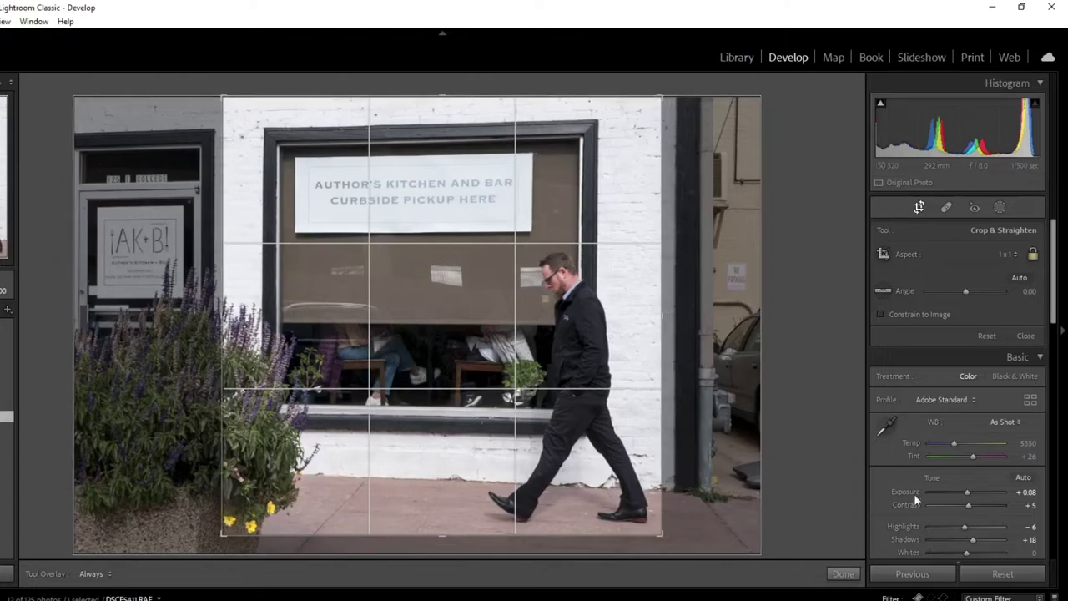
{"action": "scroll", "coordinate": [960, 467], "scroll_direction": "down", "scroll_amount": 5}
{"action": "left_click", "coordinate": [841, 573]}
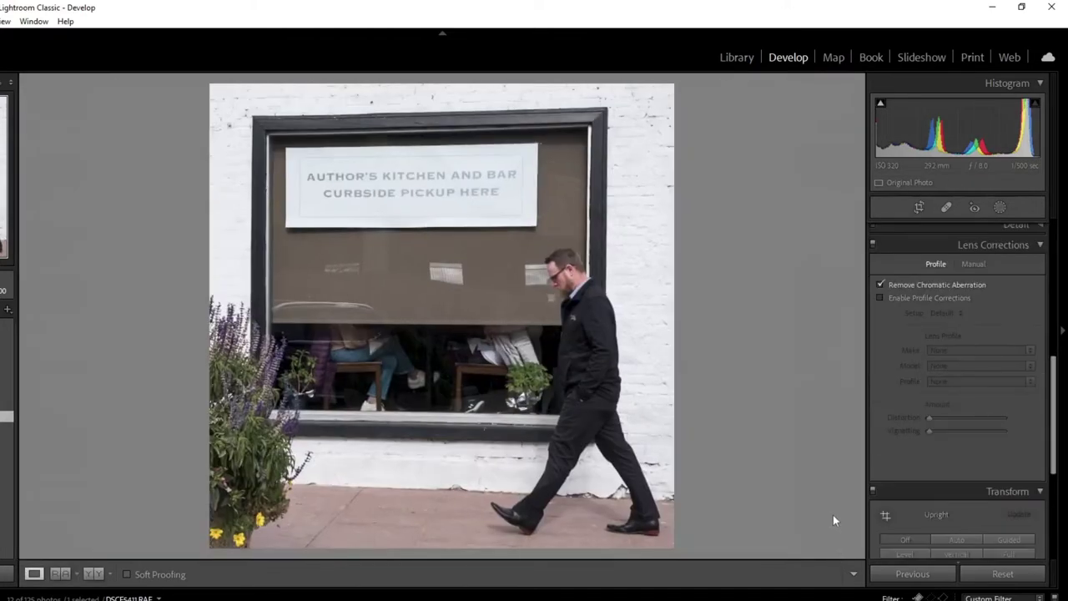
Step: Set the walking-man photo's Horizontal transform to -9 to square up the window frame
{"action": "scroll", "coordinate": [960, 459], "scroll_direction": "down", "scroll_amount": 2}
{"action": "scroll", "coordinate": [986, 441], "scroll_direction": "down", "scroll_amount": 3}
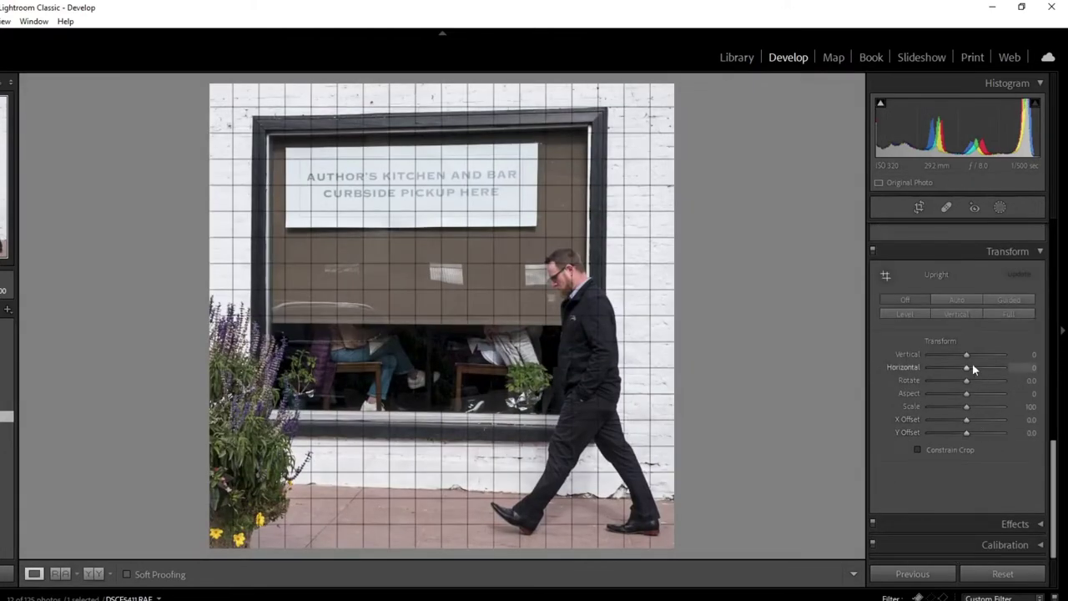
{"action": "left_click_drag", "start_coordinate": [967, 367], "coordinate": [963, 364]}
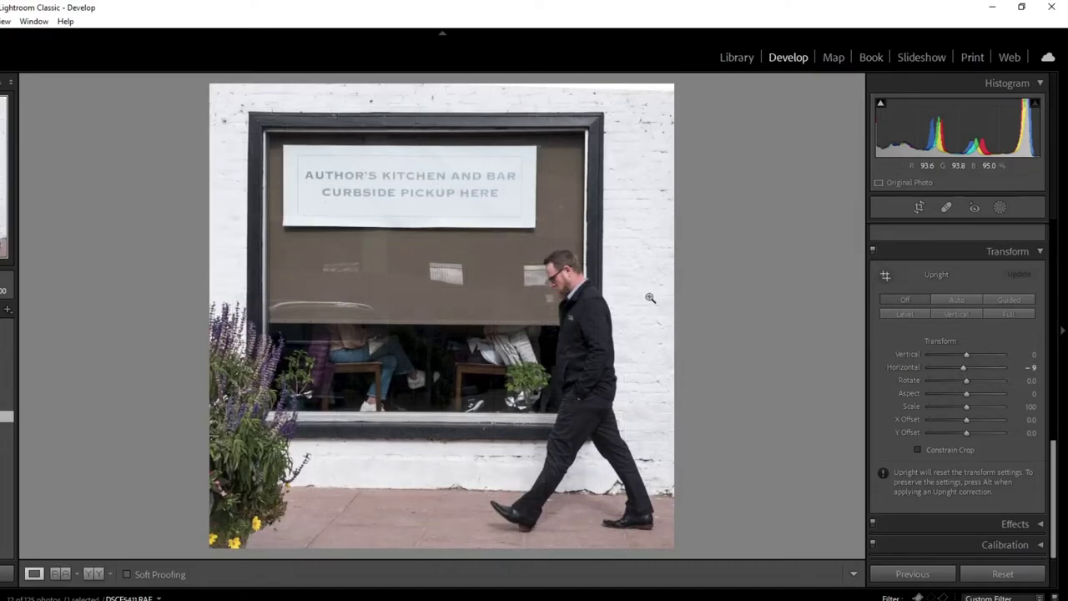
Step: Set the walking-man photo's Shadows to +54, Dehaze to +7 and Texture to +7
{"action": "scroll", "coordinate": [996, 385], "scroll_direction": "up", "scroll_amount": 10}
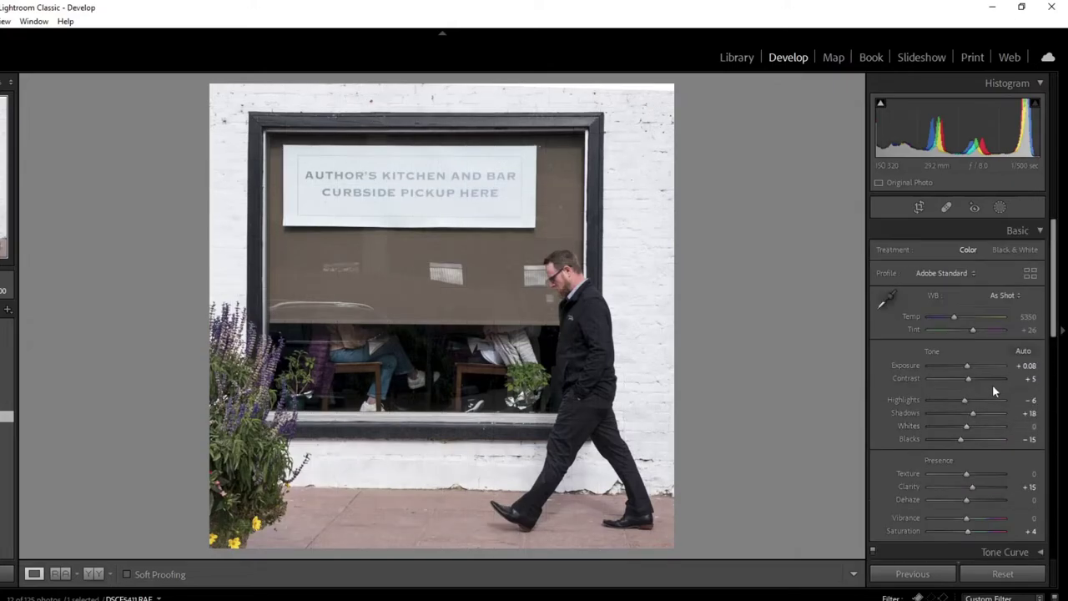
{"action": "left_click_drag", "start_coordinate": [947, 412], "coordinate": [987, 413]}
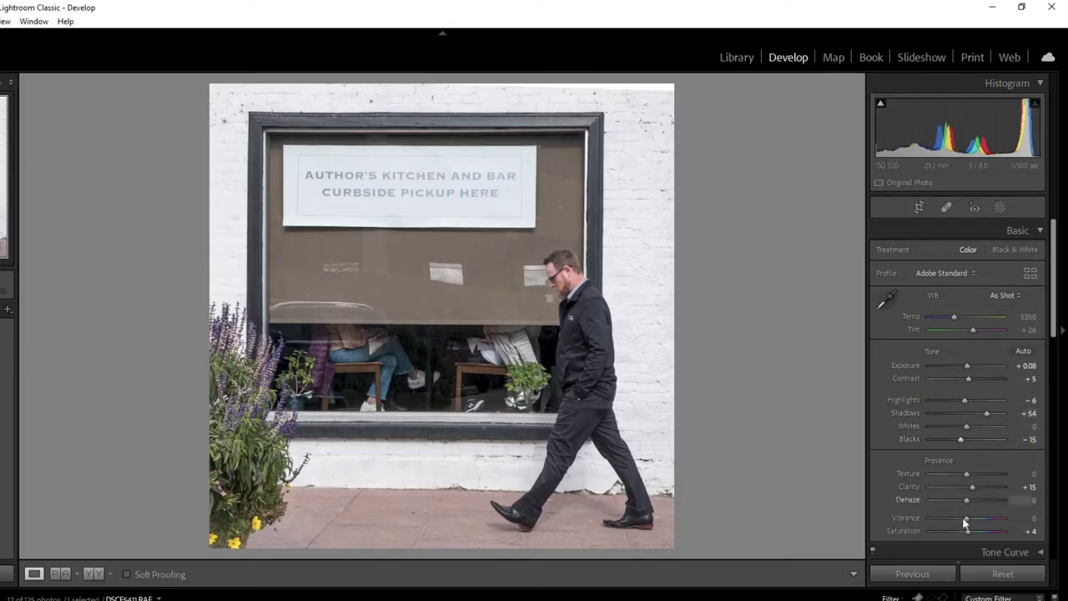
{"action": "left_click_drag", "start_coordinate": [968, 502], "coordinate": [970, 473]}
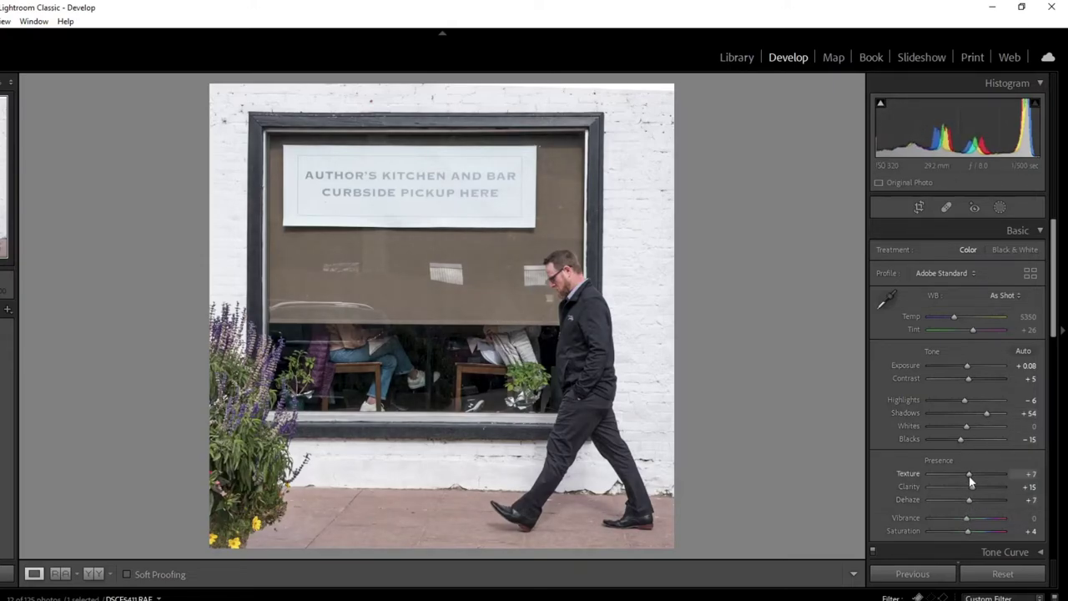
Step: Compare the Black & White and Color treatments on the walking-man photo, keep Color and set Saturation to +25
{"action": "left_click", "coordinate": [1008, 250]}
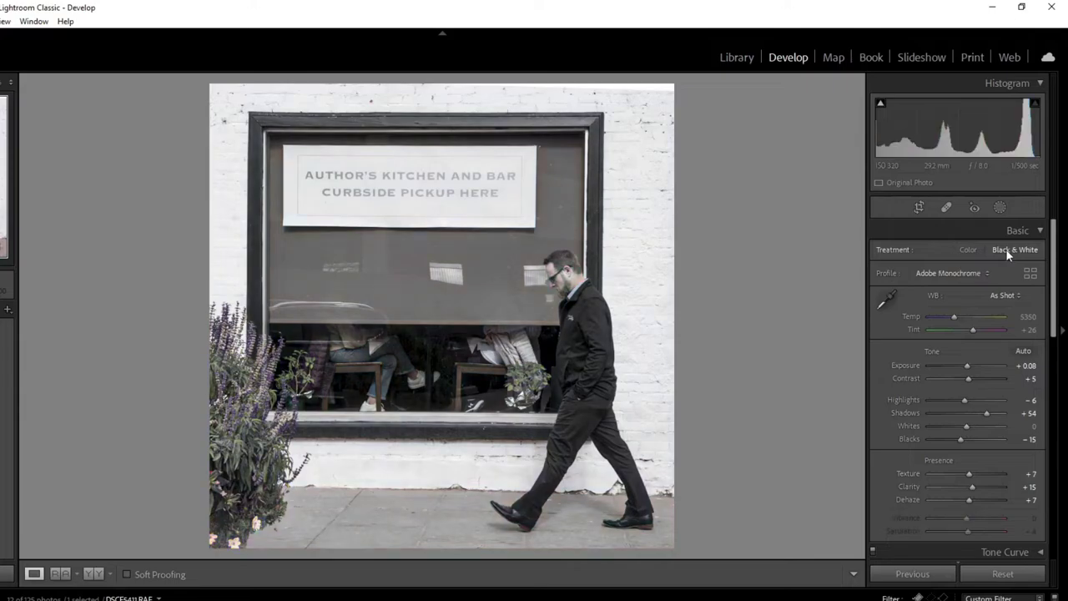
{"action": "left_click", "coordinate": [970, 250]}
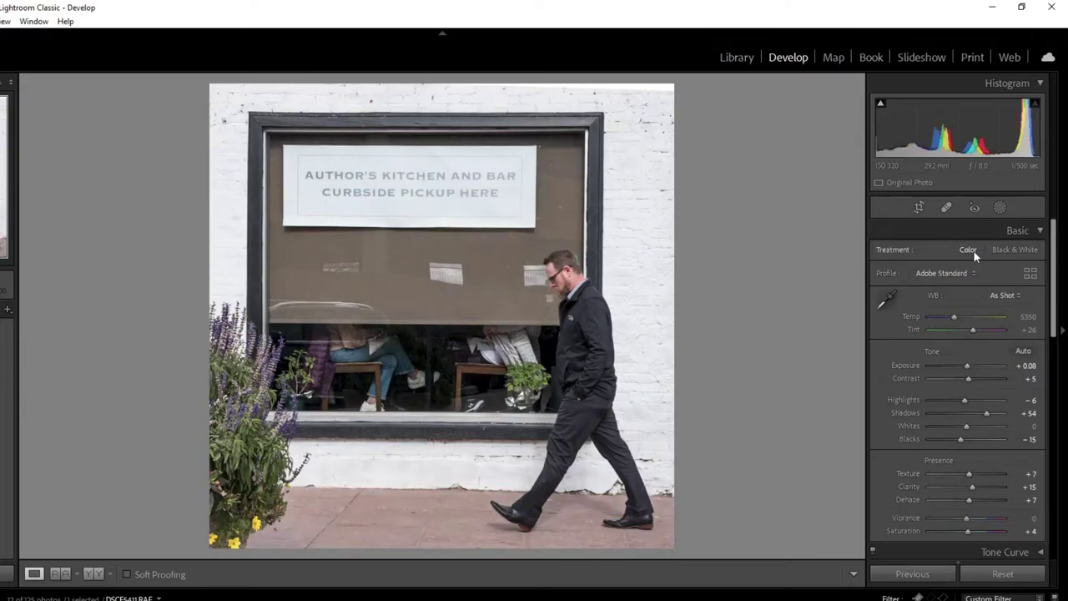
{"action": "left_click", "coordinate": [1005, 251]}
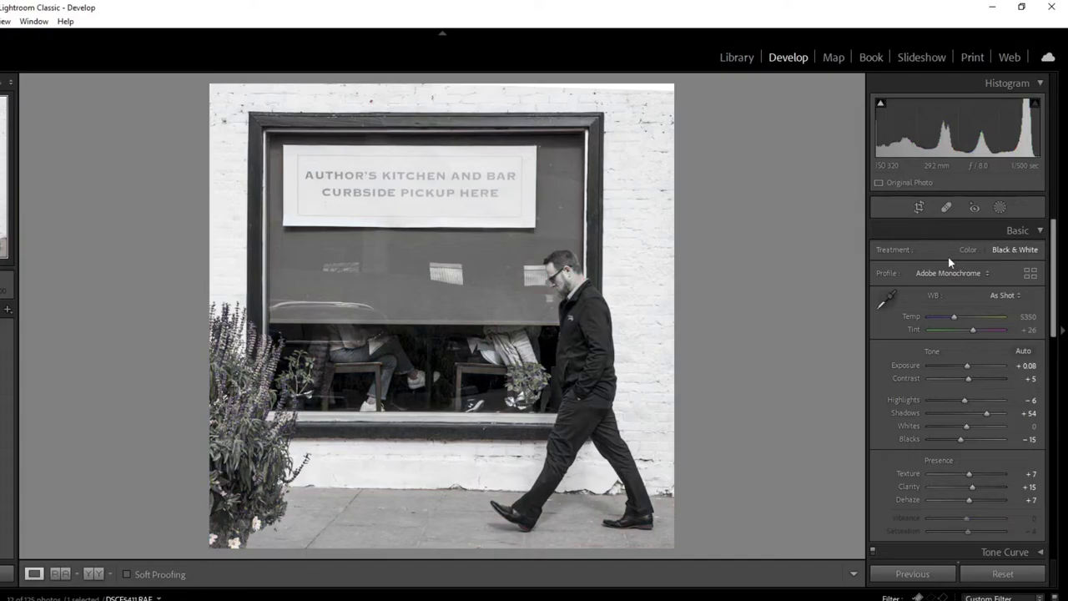
{"action": "left_click", "coordinate": [966, 252]}
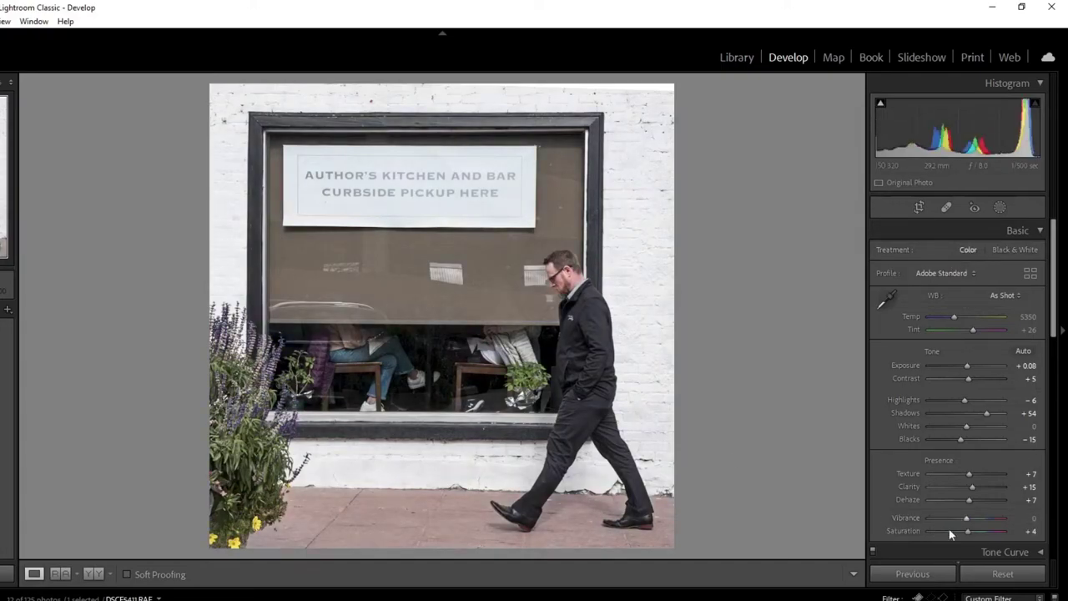
{"action": "left_click_drag", "start_coordinate": [972, 528], "coordinate": [976, 532]}
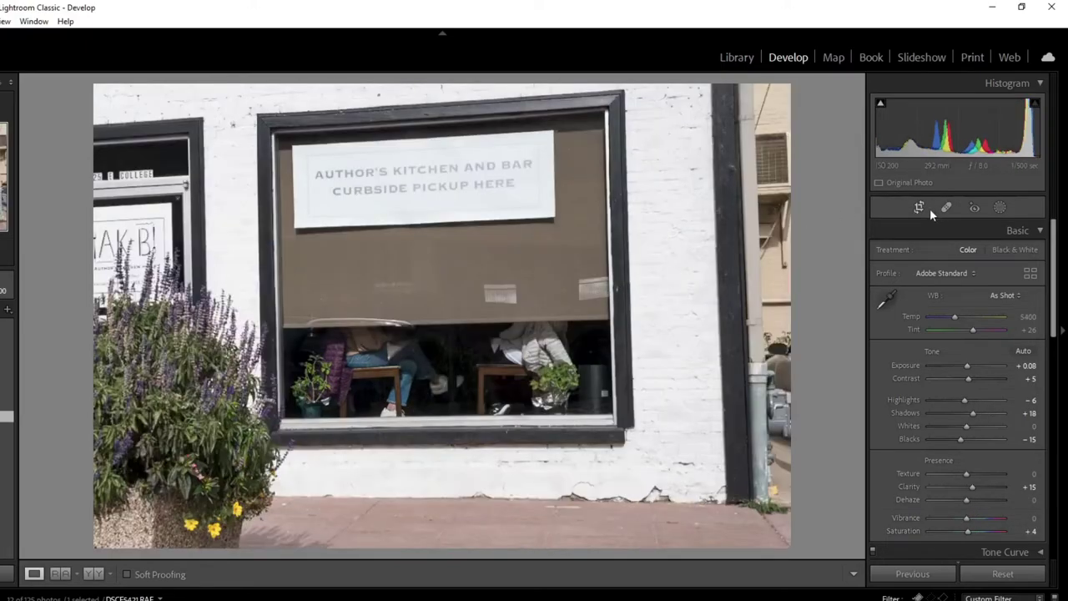
Step: Crop the storefront photo without the man to a 1 x 1 square around the window, rotated to an angle of 2.44
{"action": "left_click", "coordinate": [928, 209]}
{"action": "left_click", "coordinate": [1001, 254]}
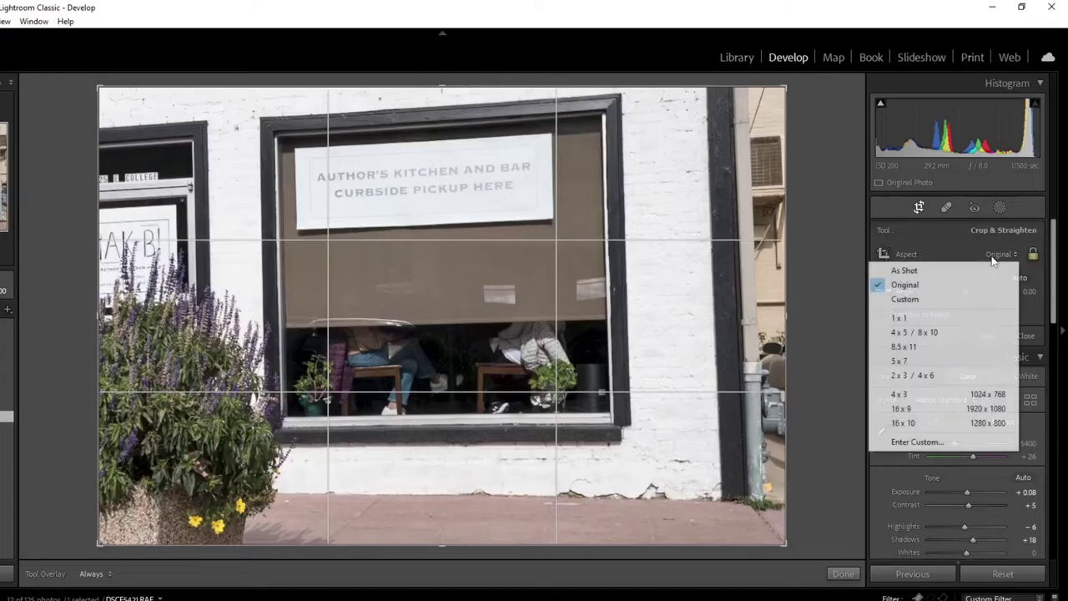
{"action": "left_click", "coordinate": [977, 329]}
{"action": "left_click_drag", "start_coordinate": [678, 537], "coordinate": [636, 509]}
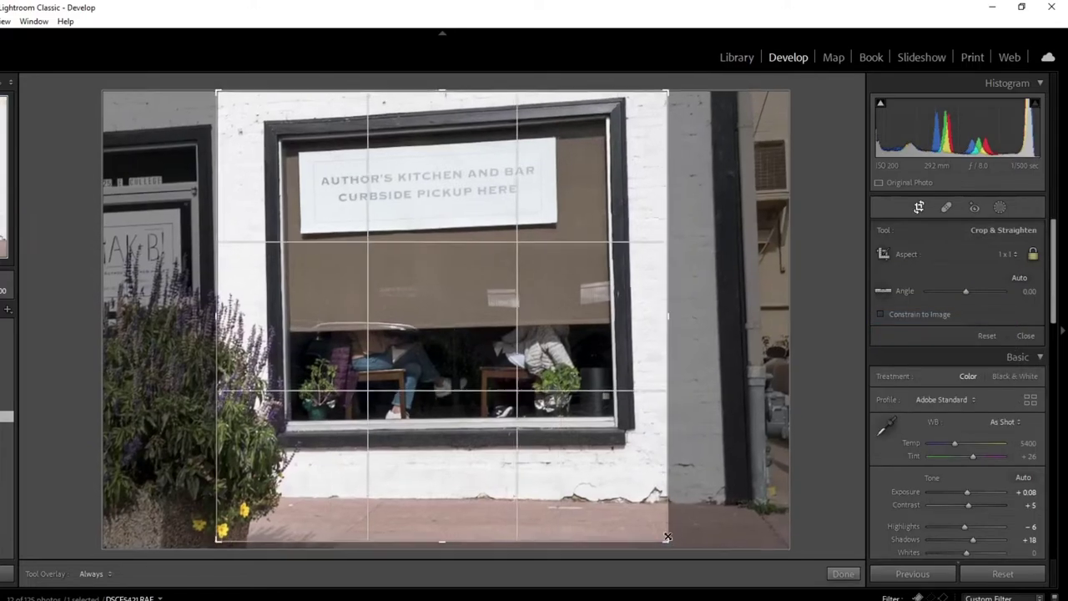
{"action": "left_click_drag", "start_coordinate": [752, 422], "coordinate": [748, 444]}
{"action": "key", "text": "Return"}
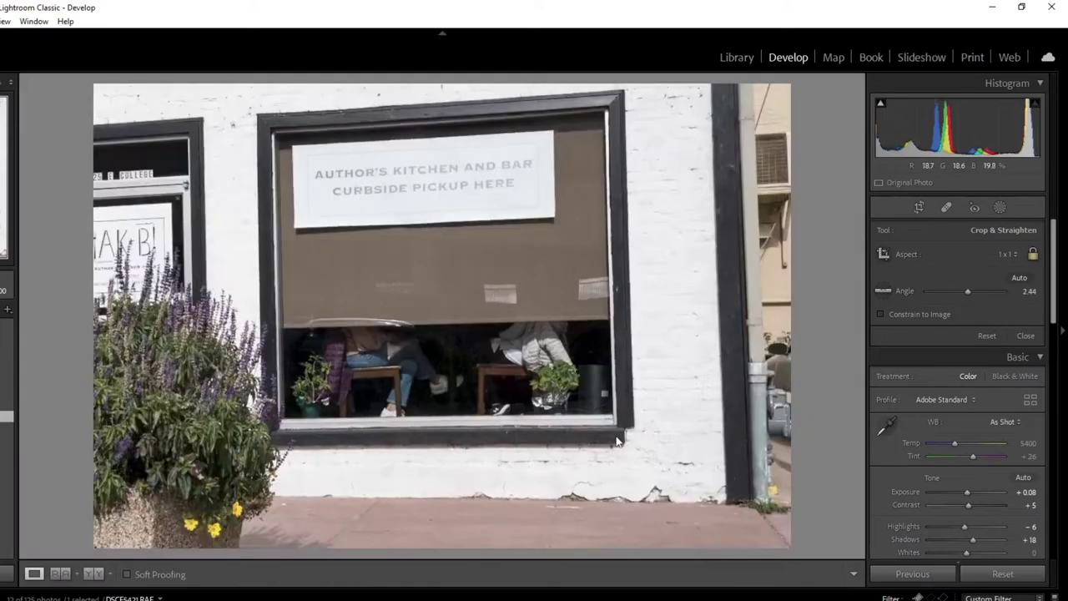
Step: Set the empty storefront photo's Horizontal transform to -7 and readjust its crop angle to about 1.61
{"action": "scroll", "coordinate": [956, 492], "scroll_direction": "down", "scroll_amount": 10}
{"action": "mouse_move", "coordinate": [967, 368]}
{"action": "left_mouse_down"}
{"action": "mouse_move", "coordinate": [978, 378]}
{"action": "mouse_move", "coordinate": [966, 373]}
{"action": "left_mouse_up"}
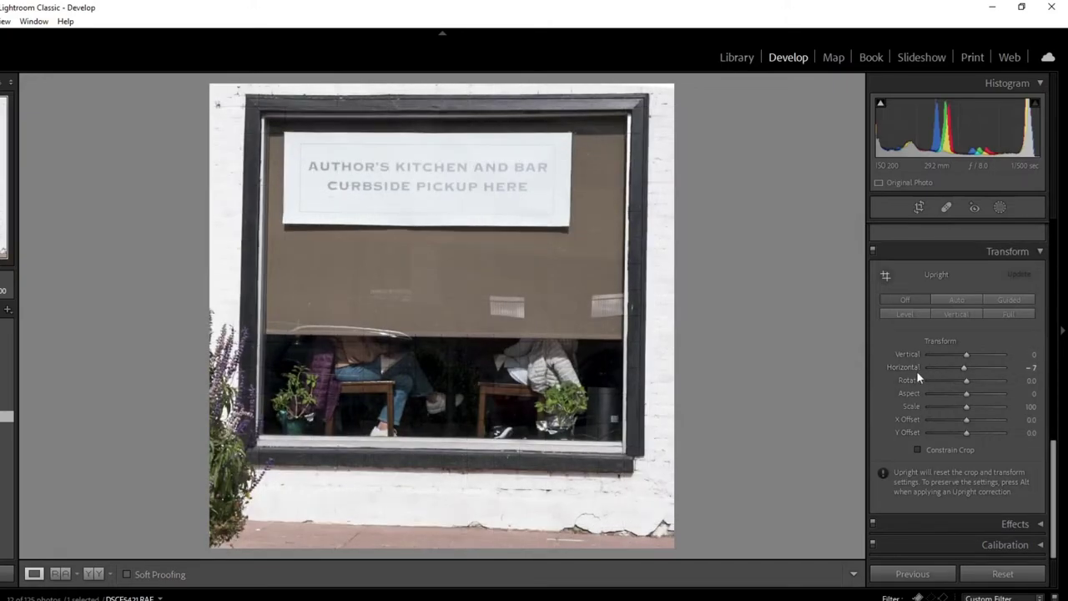
{"action": "key", "text": "r"}
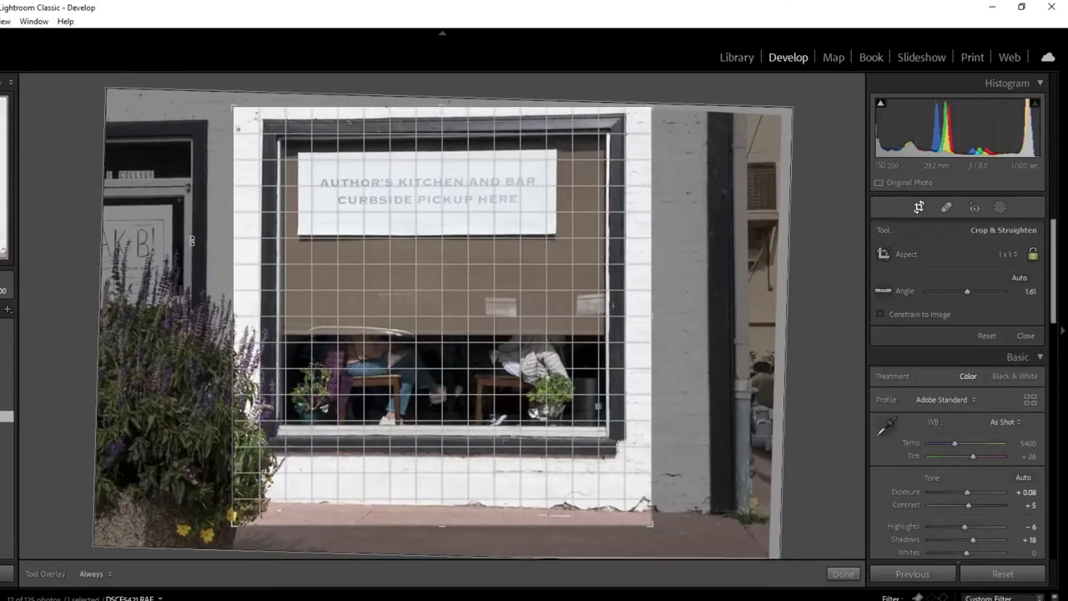
{"action": "left_click", "coordinate": [843, 574]}
Step: Refine the empty storefront photo's Horizontal transform to -11
{"action": "scroll", "coordinate": [946, 475], "scroll_direction": "down", "scroll_amount": 6}
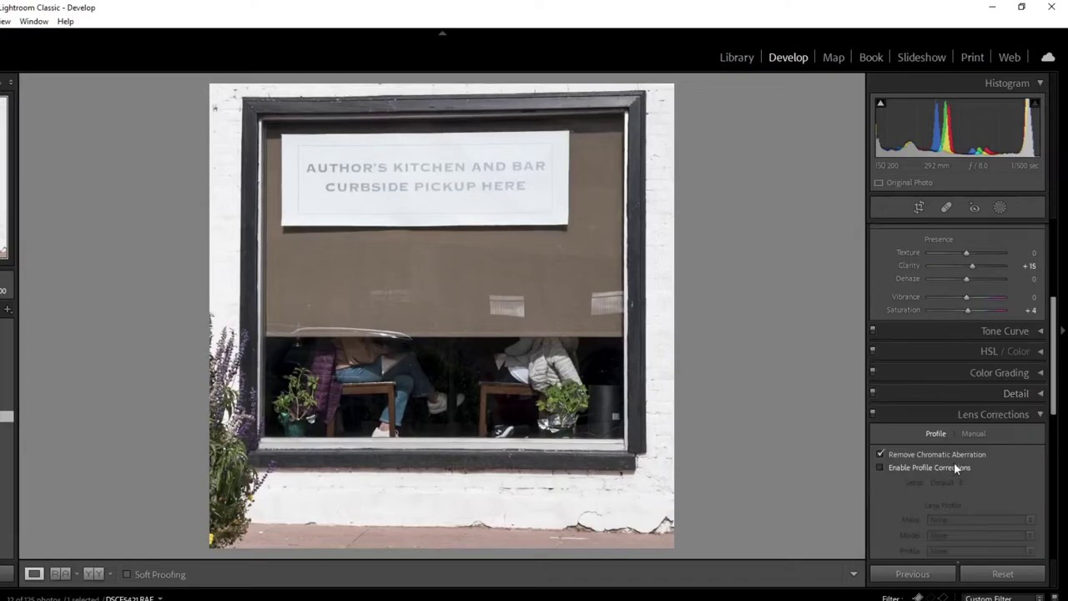
{"action": "scroll", "coordinate": [955, 462], "scroll_direction": "up", "scroll_amount": 4}
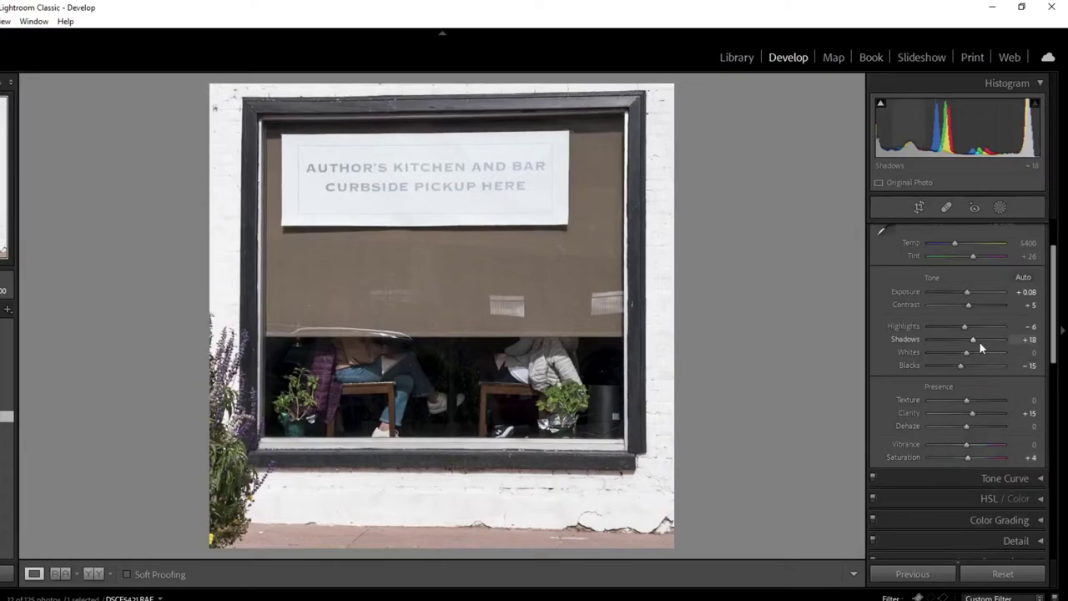
{"action": "scroll", "coordinate": [983, 405], "scroll_direction": "down", "scroll_amount": 10}
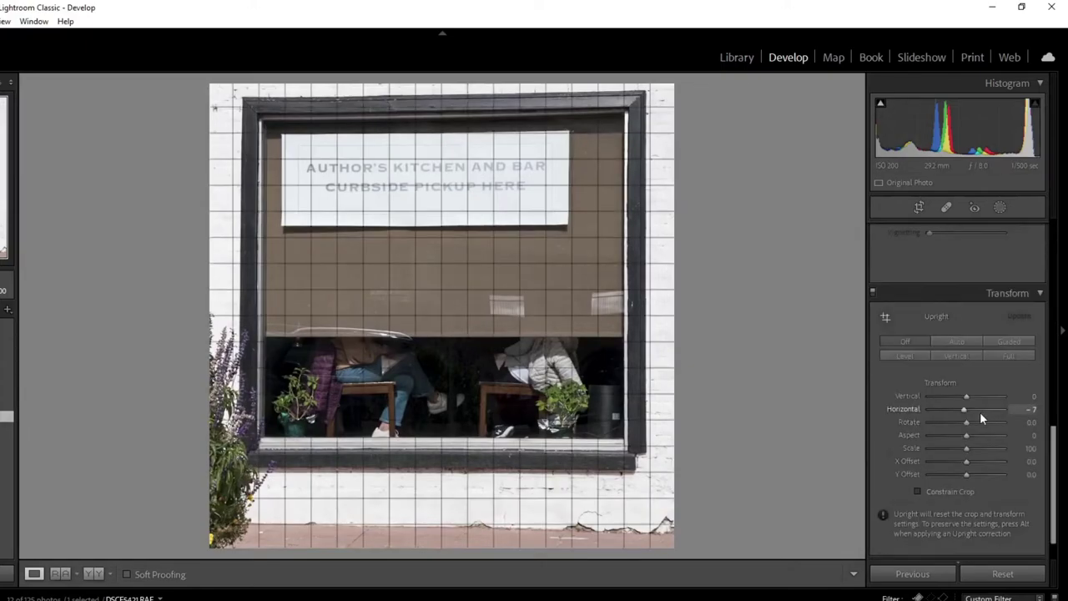
{"action": "left_click_drag", "start_coordinate": [966, 415], "coordinate": [964, 413]}
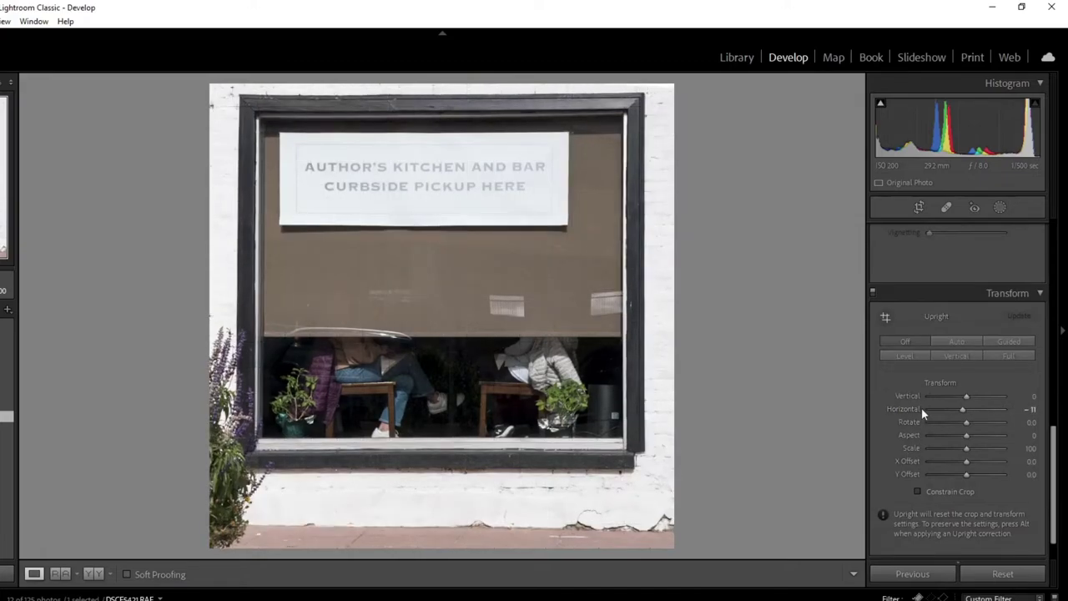
{"action": "scroll", "coordinate": [946, 313], "scroll_direction": "up", "scroll_amount": 5}
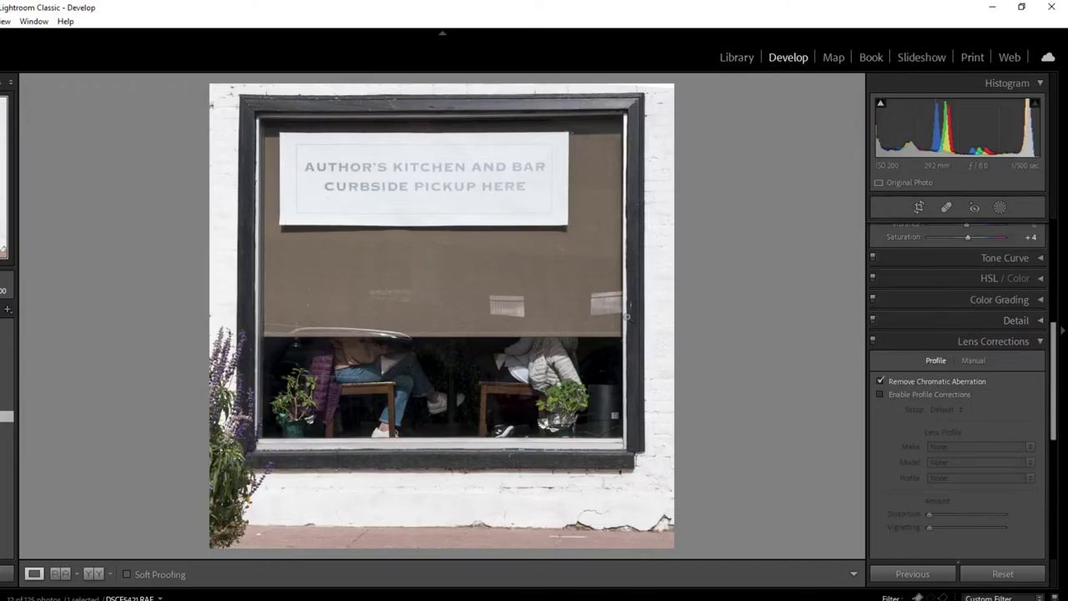
Step: Compare the square-cropped storefront photos with and without the walking man
{"action": "key", "text": "Left"}
{"action": "key", "text": "Left"}
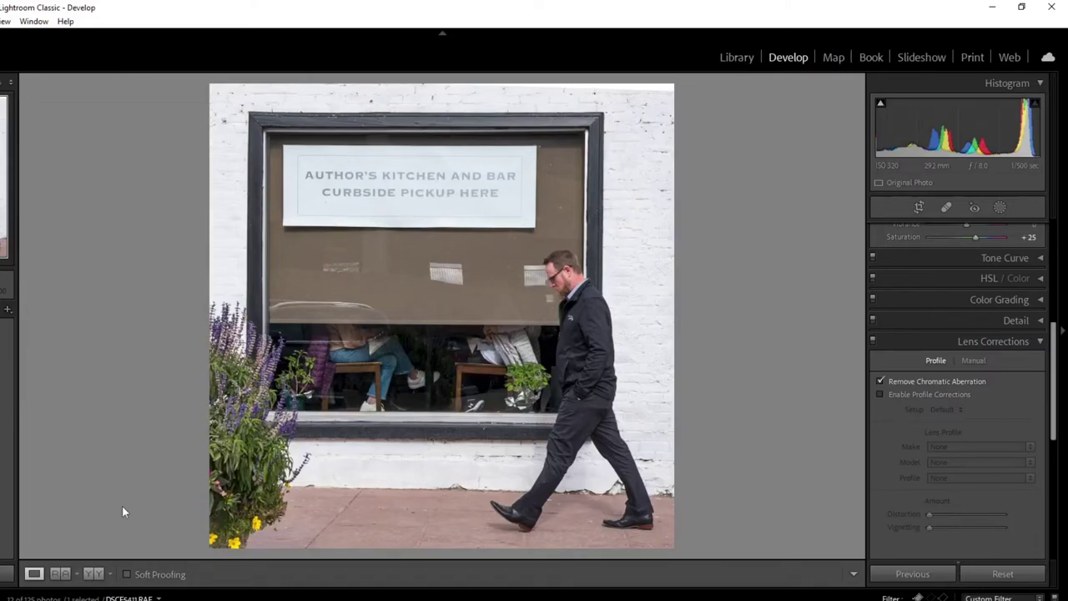
{"action": "key", "text": "Right"}
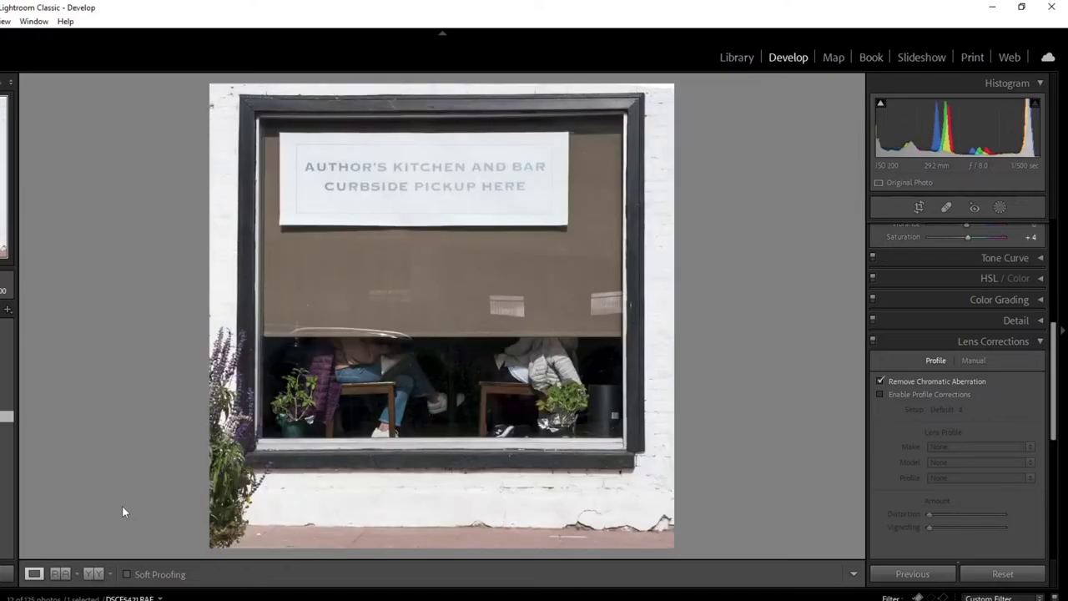
{"action": "key", "text": "Left"}
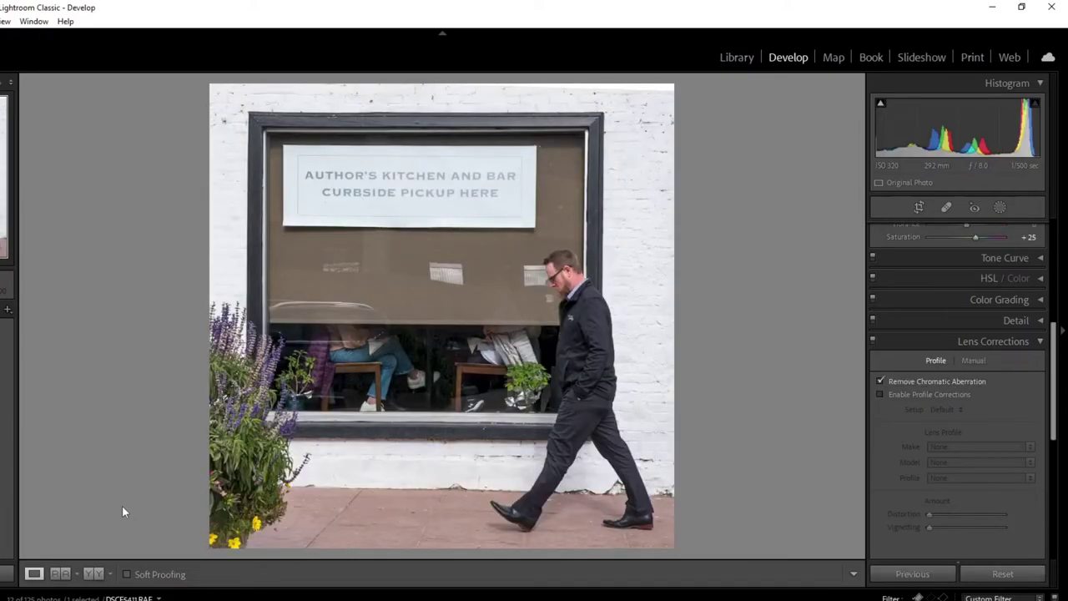
{"action": "key", "text": "Right"}
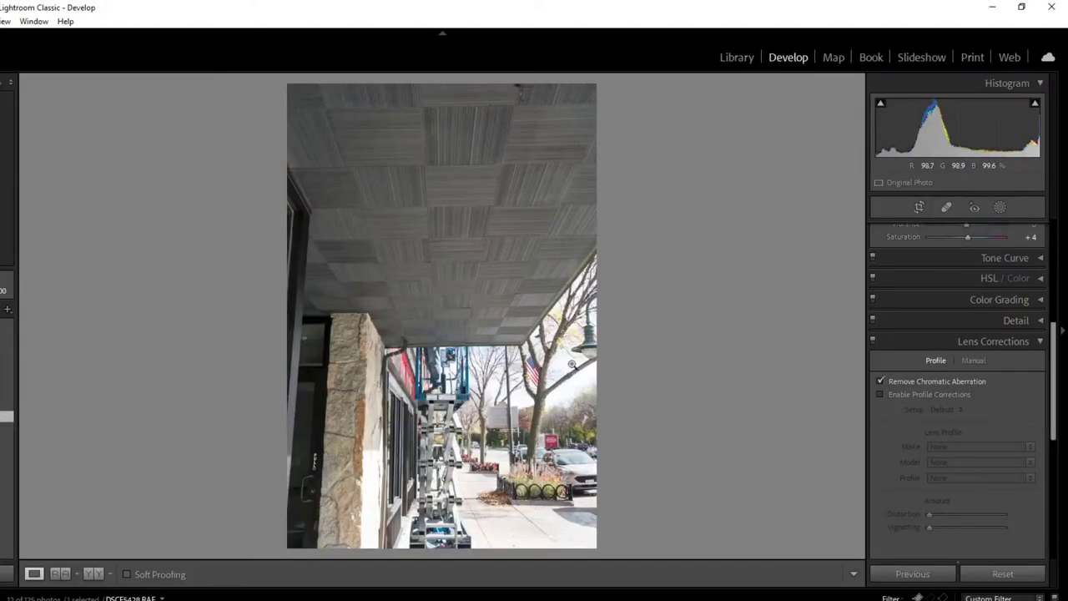
Step: Pick the closer overhang shot showing the worker's legs on the lift, then crop it slightly tighter and straighten it
{"action": "key", "text": "Right"}
{"action": "key", "text": "Left"}
{"action": "key", "text": "Left"}
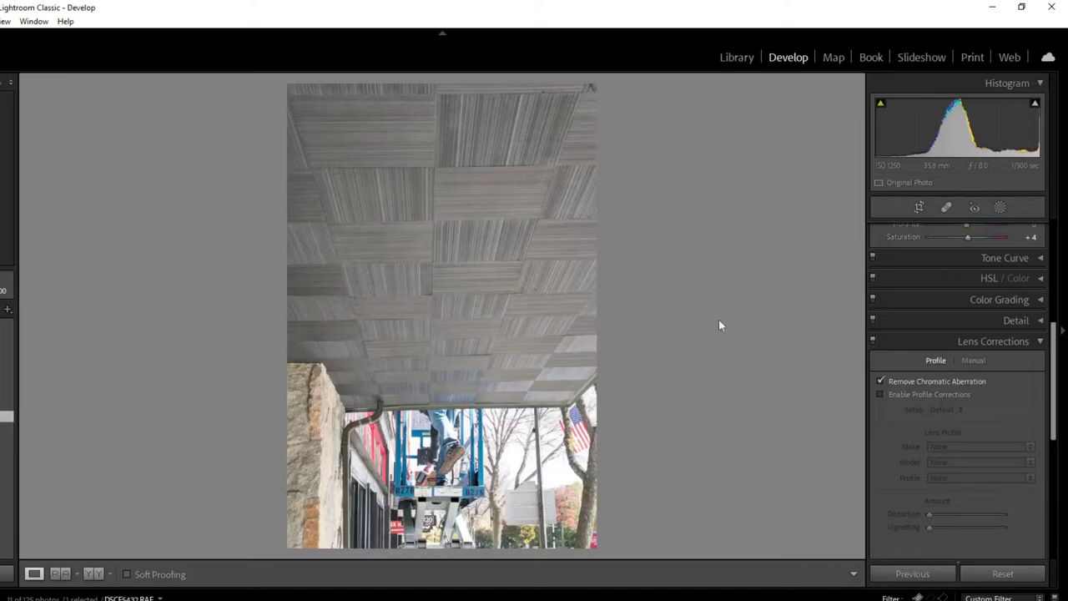
{"action": "left_click", "coordinate": [920, 209]}
{"action": "mouse_move", "coordinate": [593, 94]}
{"action": "left_mouse_down"}
{"action": "mouse_move", "coordinate": [592, 126]}
{"action": "mouse_move", "coordinate": [602, 104]}
{"action": "left_mouse_up"}
{"action": "left_click_drag", "start_coordinate": [603, 197], "coordinate": [608, 202]}
{"action": "double_click", "coordinate": [529, 212]}
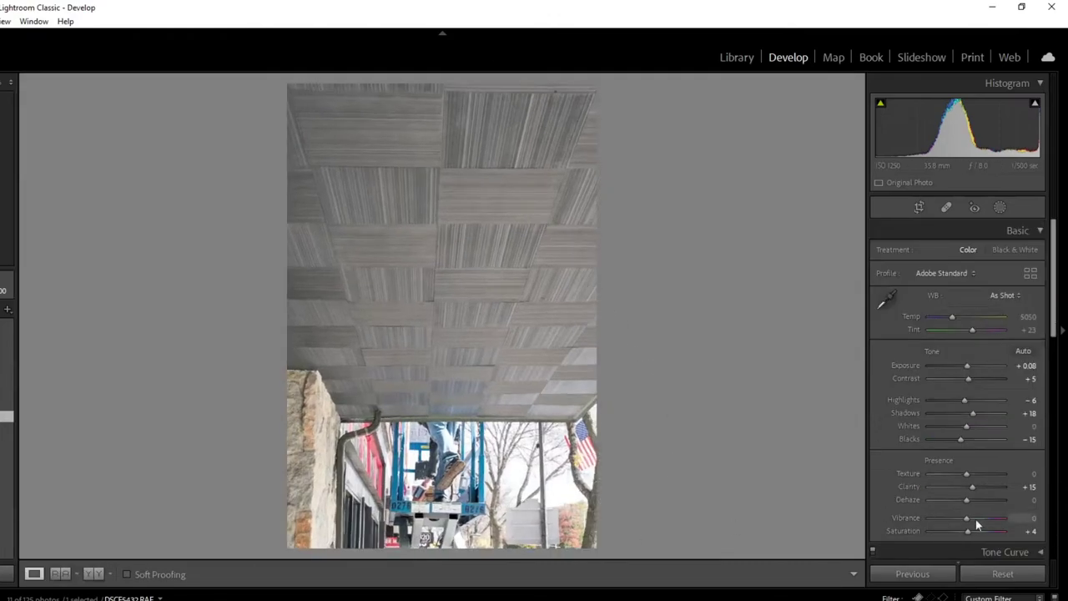
Step: Set the overhang photo's Texture to +23 and Dehaze to +18, and preview it with the Black & White treatment
{"action": "left_click_drag", "start_coordinate": [971, 477], "coordinate": [986, 430]}
{"action": "left_click_drag", "start_coordinate": [966, 504], "coordinate": [973, 502]}
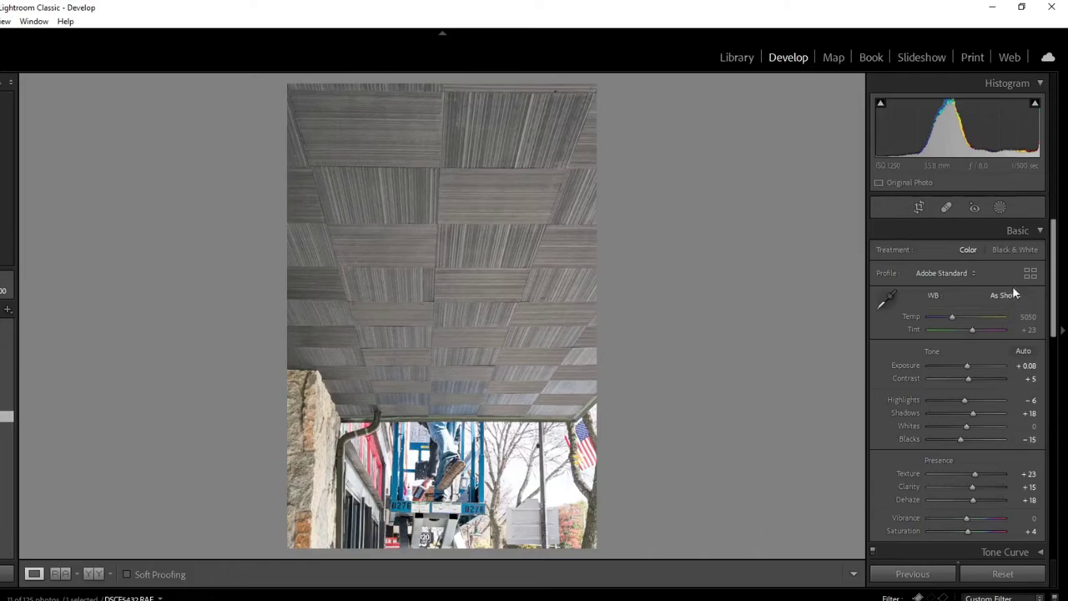
{"action": "left_click", "coordinate": [1006, 250]}
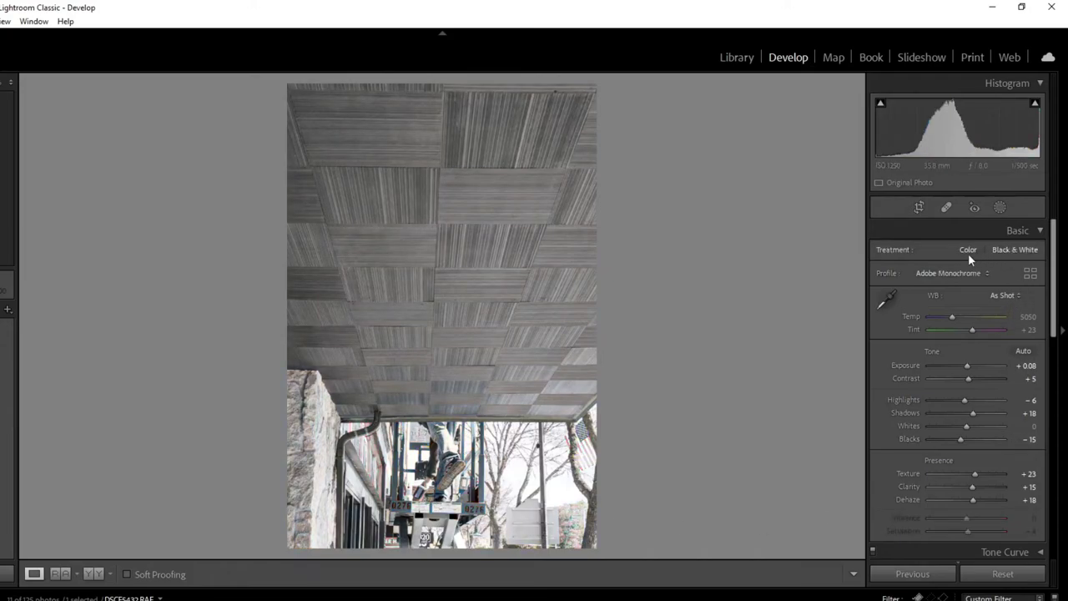
Step: Compare the overhang photo in Color and Black & White, leave it in Color, and unflag it
{"action": "left_click", "coordinate": [968, 251]}
{"action": "left_click", "coordinate": [1013, 252]}
{"action": "left_click", "coordinate": [968, 250]}
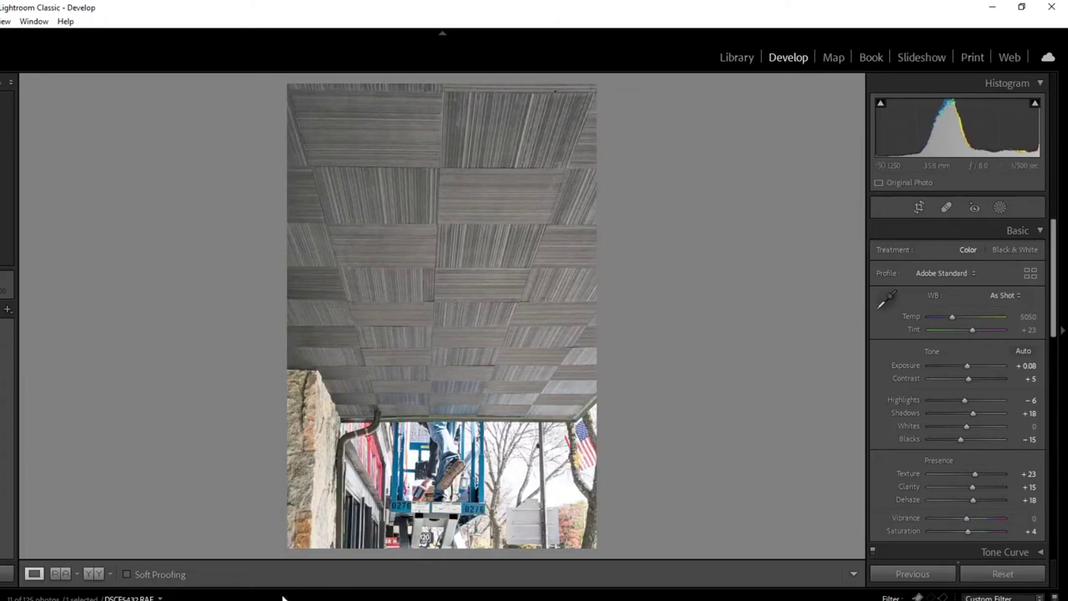
{"action": "key", "text": "u"}
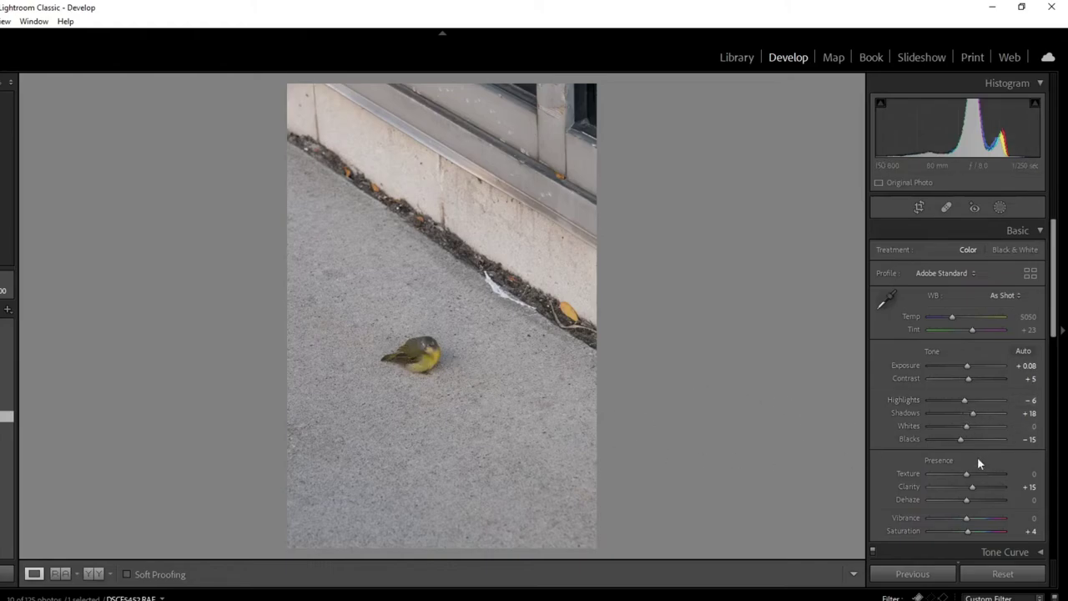
Step: Raise the bird photo's Exposure to +0.26 and unflag the photo
{"action": "left_click_drag", "start_coordinate": [969, 360], "coordinate": [970, 370]}
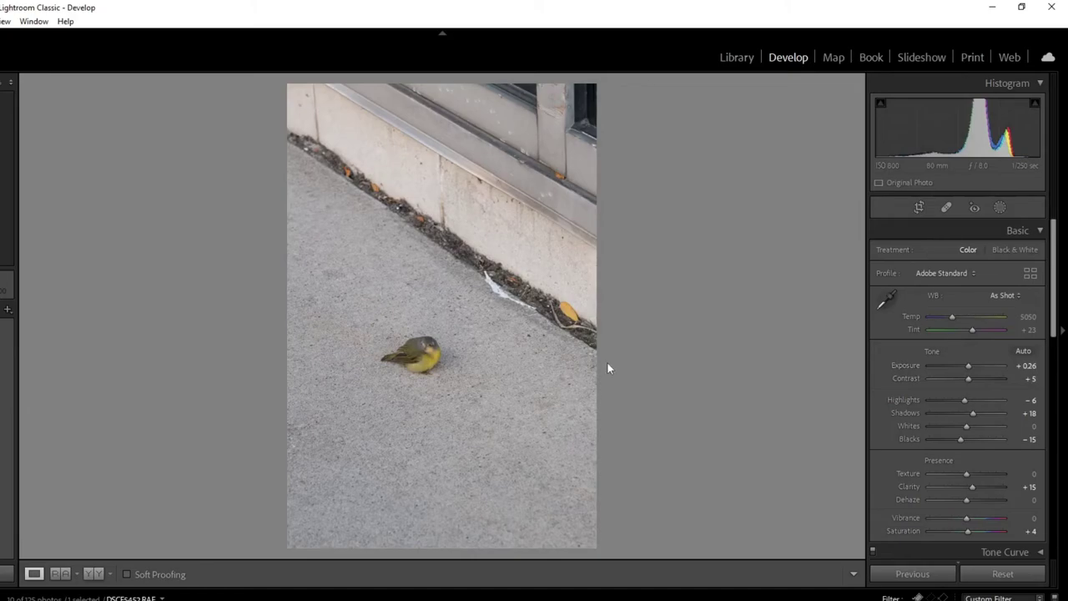
{"action": "key", "text": "u"}
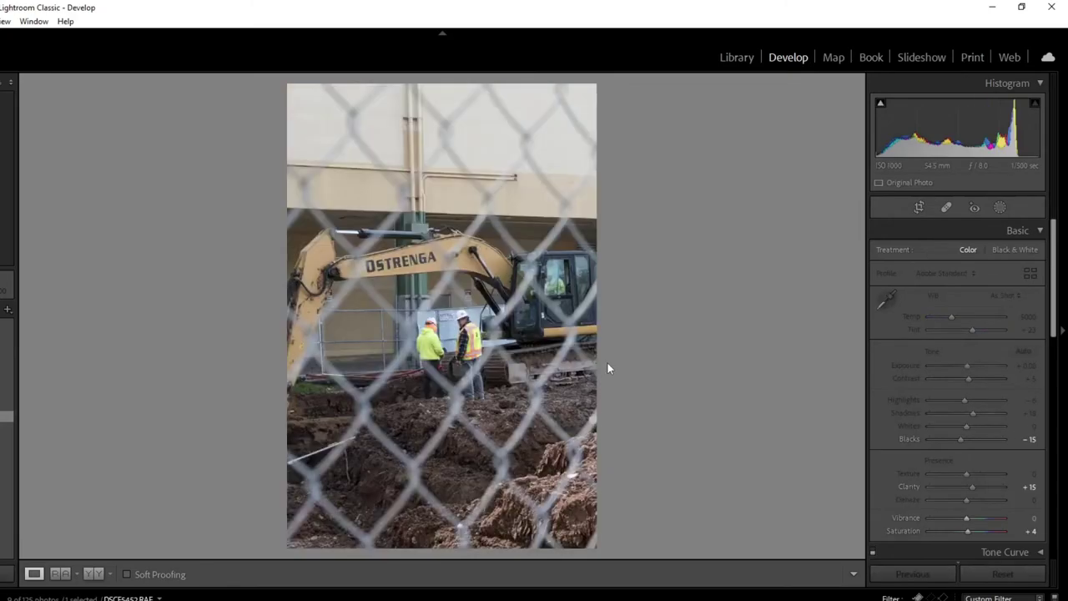
Step: Crop the fenced excavator photo tighter around the two workers at the original aspect, and straighten it to an angle of 1.94
{"action": "left_click", "coordinate": [919, 207]}
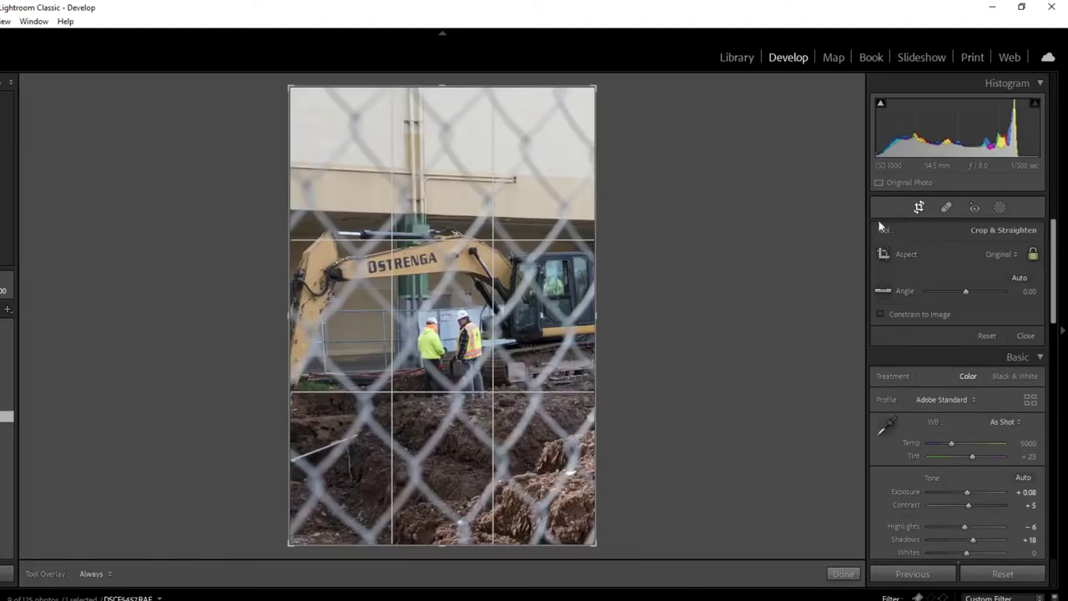
{"action": "left_click_drag", "start_coordinate": [590, 89], "coordinate": [566, 147]}
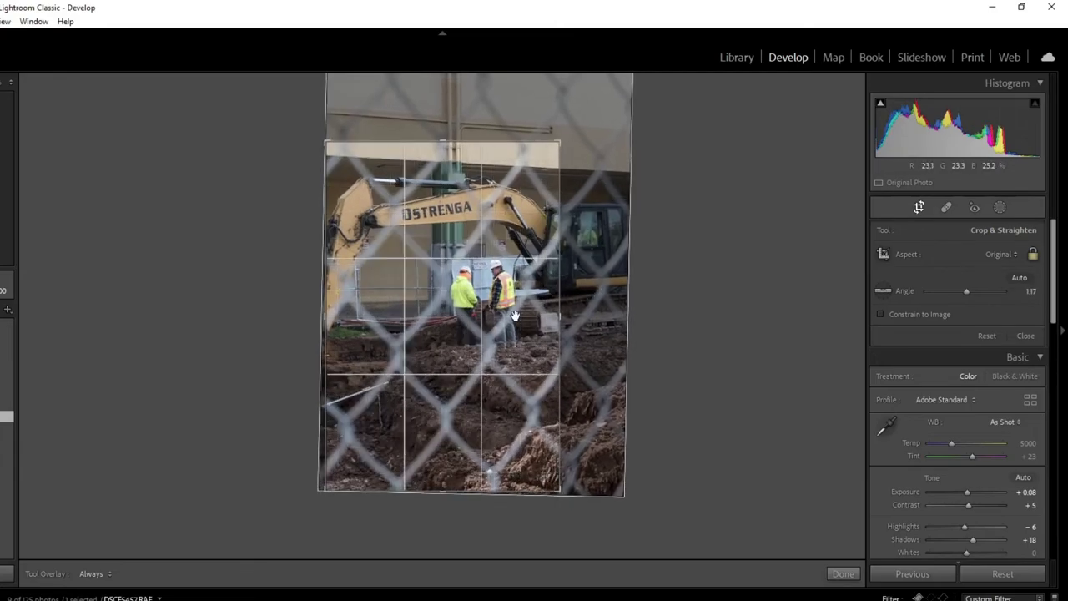
{"action": "key", "text": "Return"}
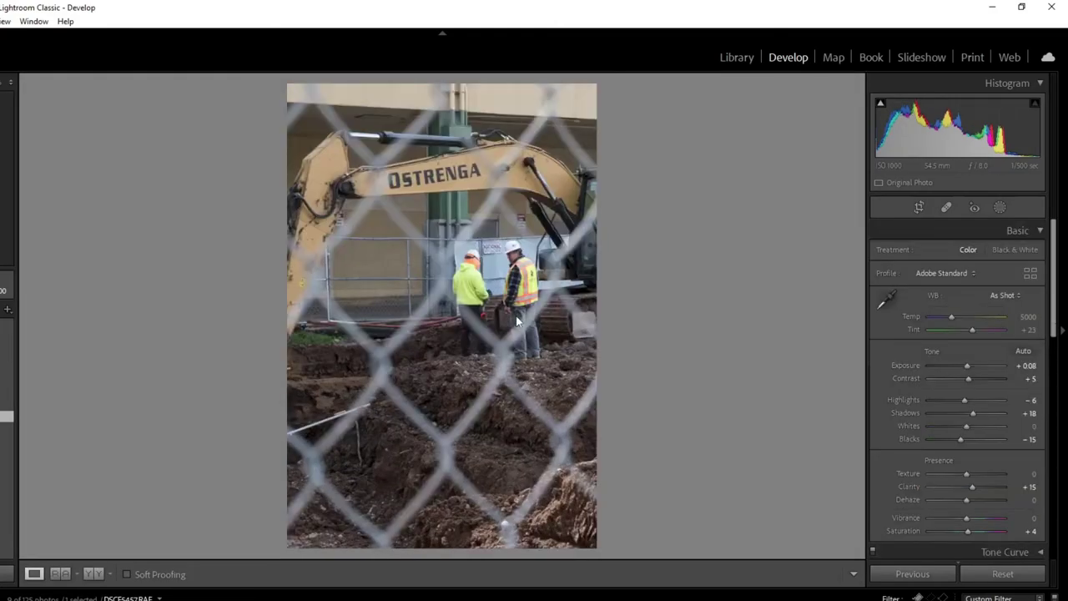
{"action": "left_click", "coordinate": [919, 207]}
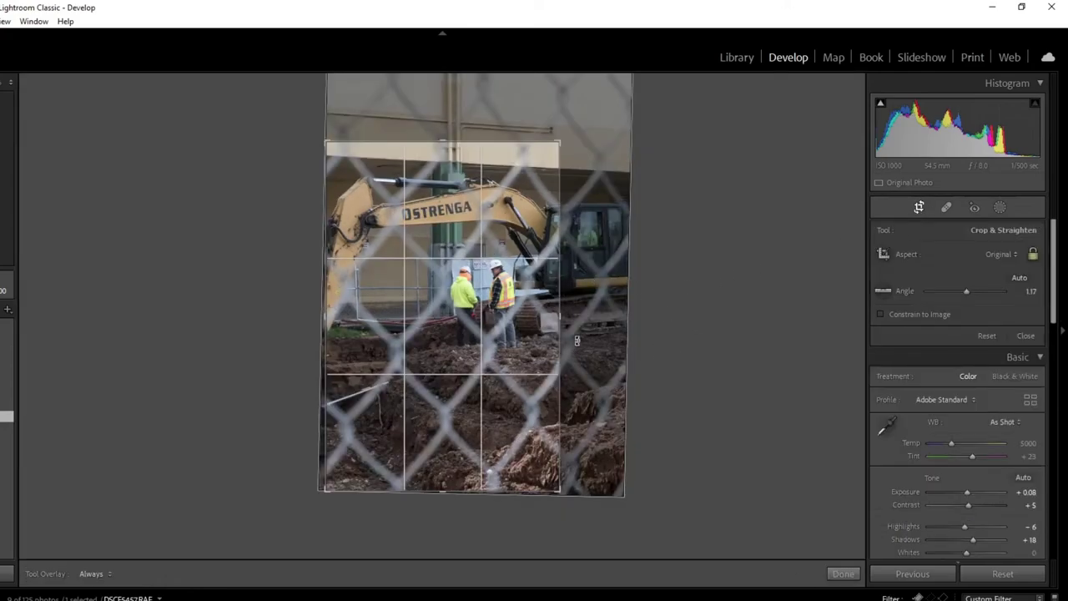
{"action": "key", "text": "Return"}
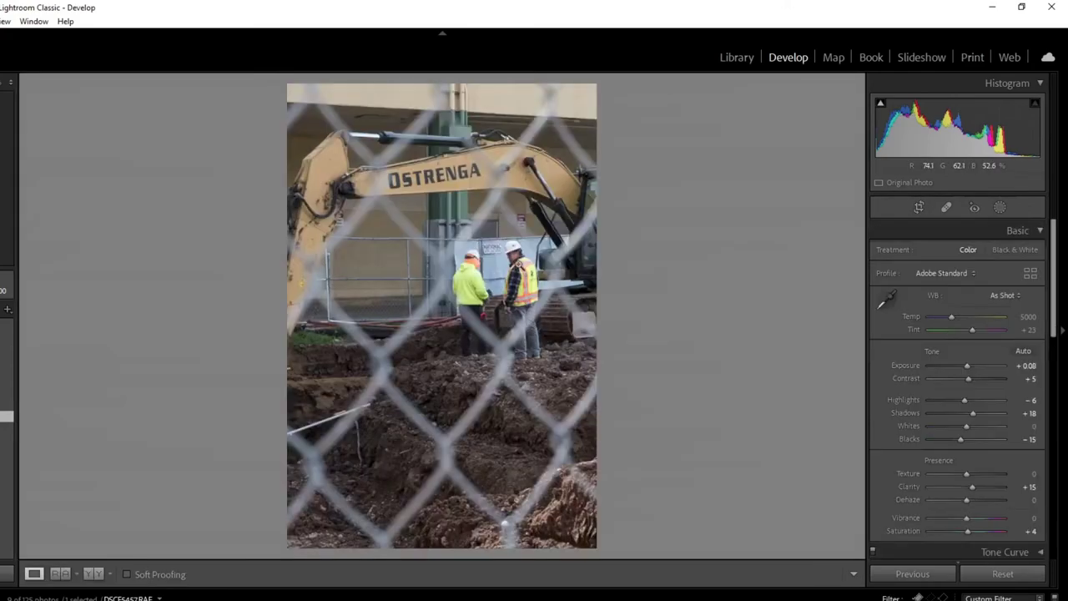
{"action": "left_click", "coordinate": [917, 207]}
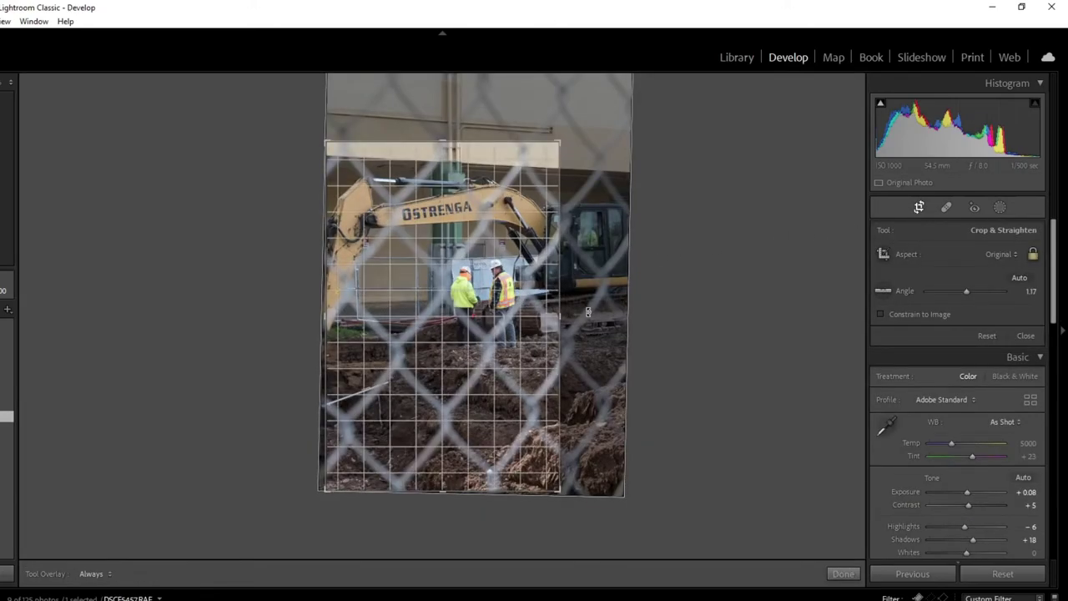
{"action": "left_click_drag", "start_coordinate": [587, 311], "coordinate": [587, 315]}
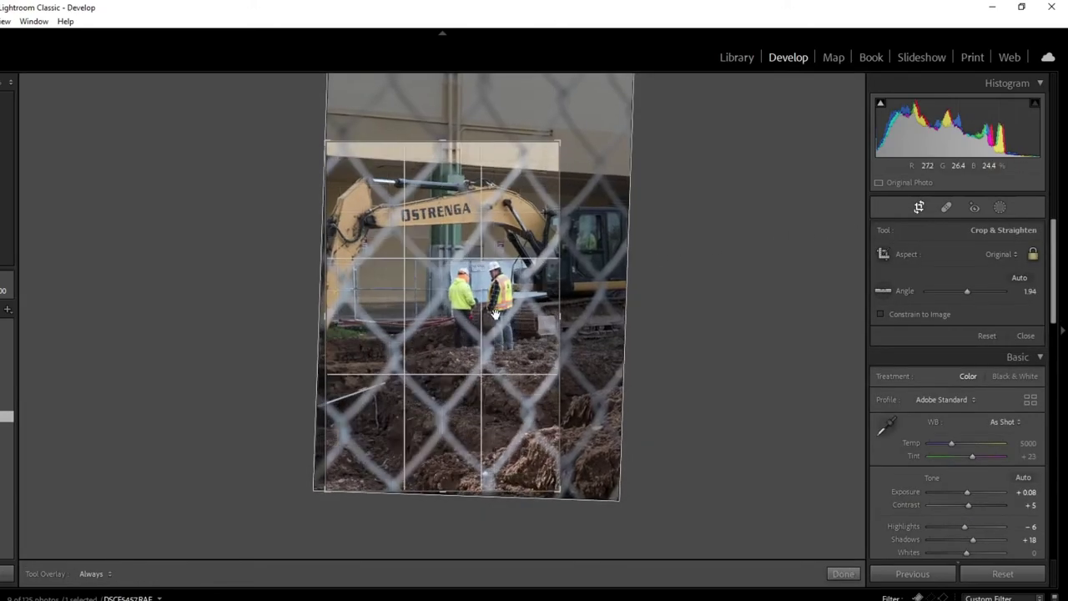
{"action": "key", "text": "Return"}
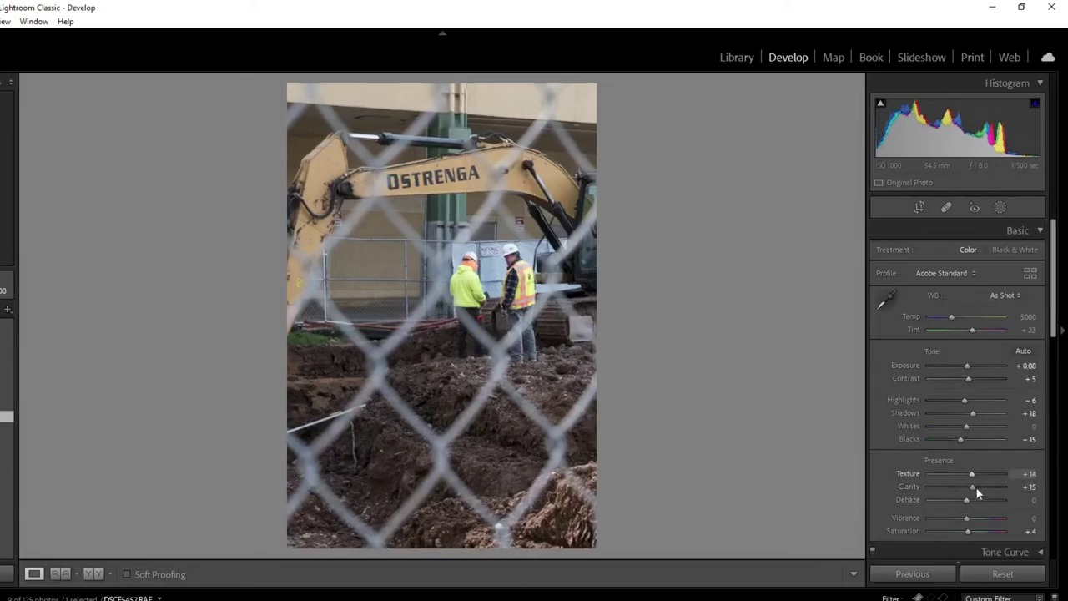
Step: Set the excavator photo's Texture to +14, Dehaze to +12 and Exposure to +0.35, and check it in full-screen preview
{"action": "left_click", "coordinate": [976, 499]}
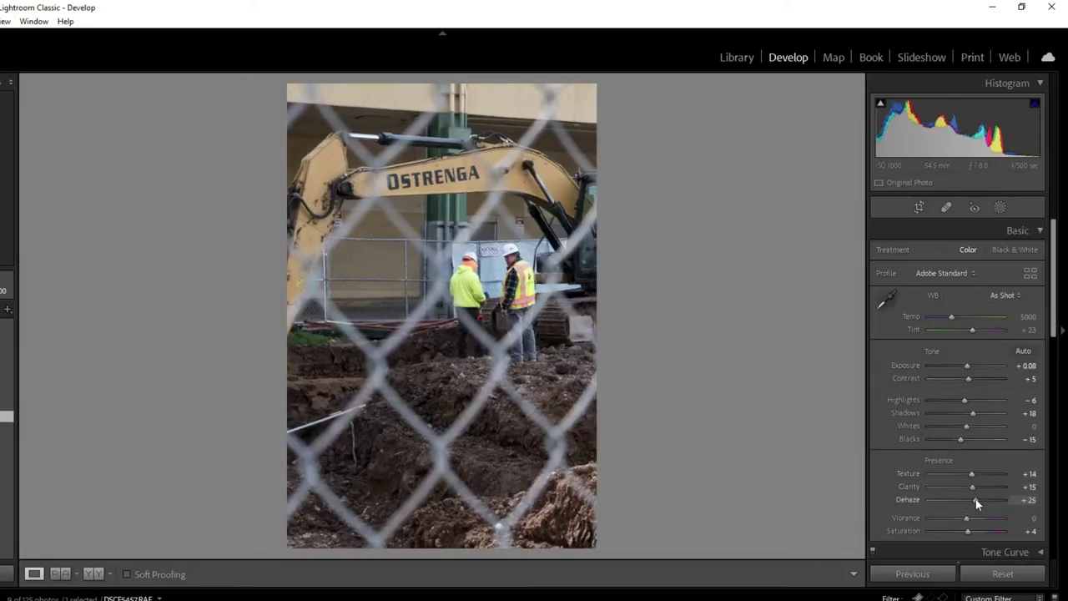
{"action": "left_click", "coordinate": [971, 499]}
{"action": "left_click", "coordinate": [970, 366]}
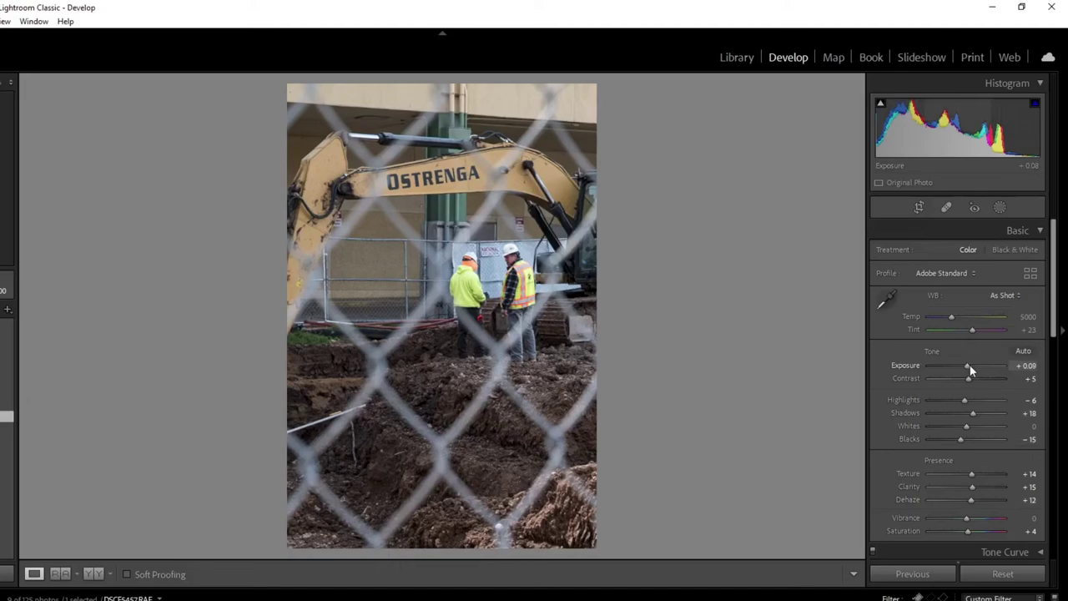
{"action": "left_click_drag", "start_coordinate": [970, 364], "coordinate": [971, 364]}
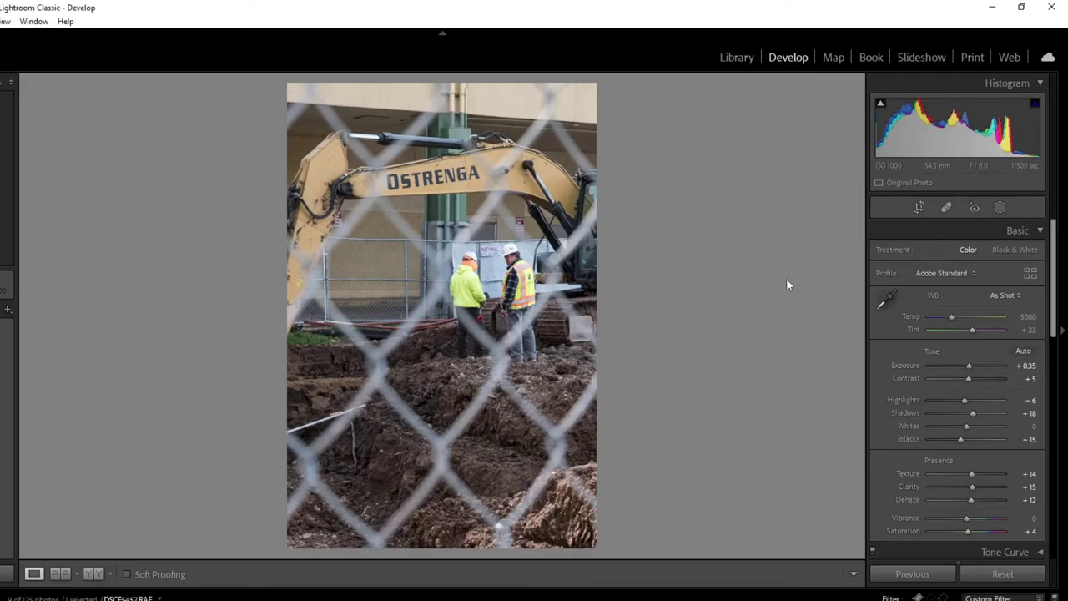
{"action": "key", "text": "f"}
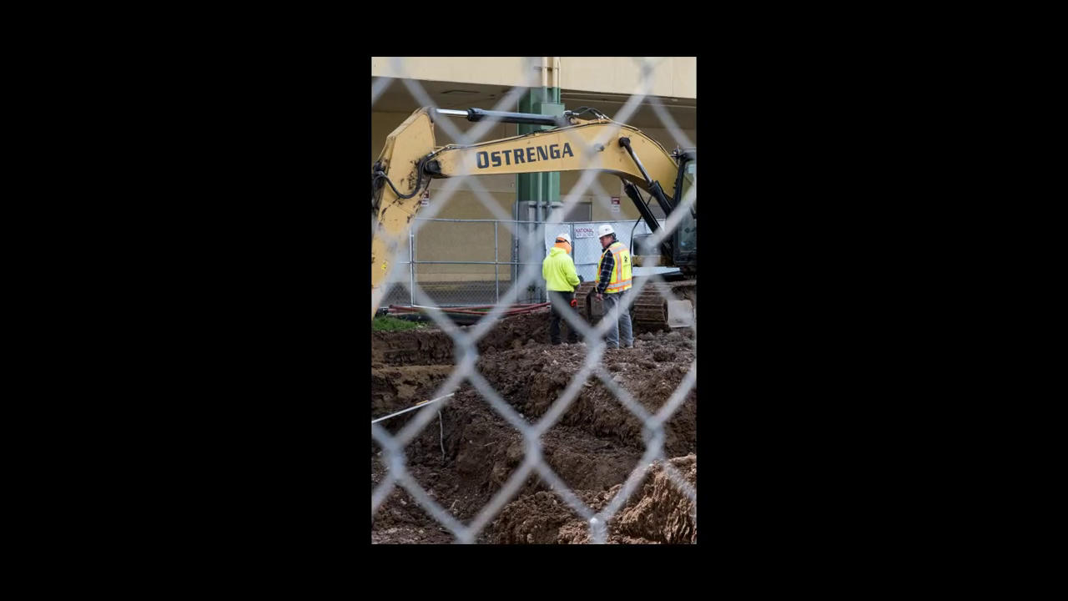
{"action": "key", "text": "f"}
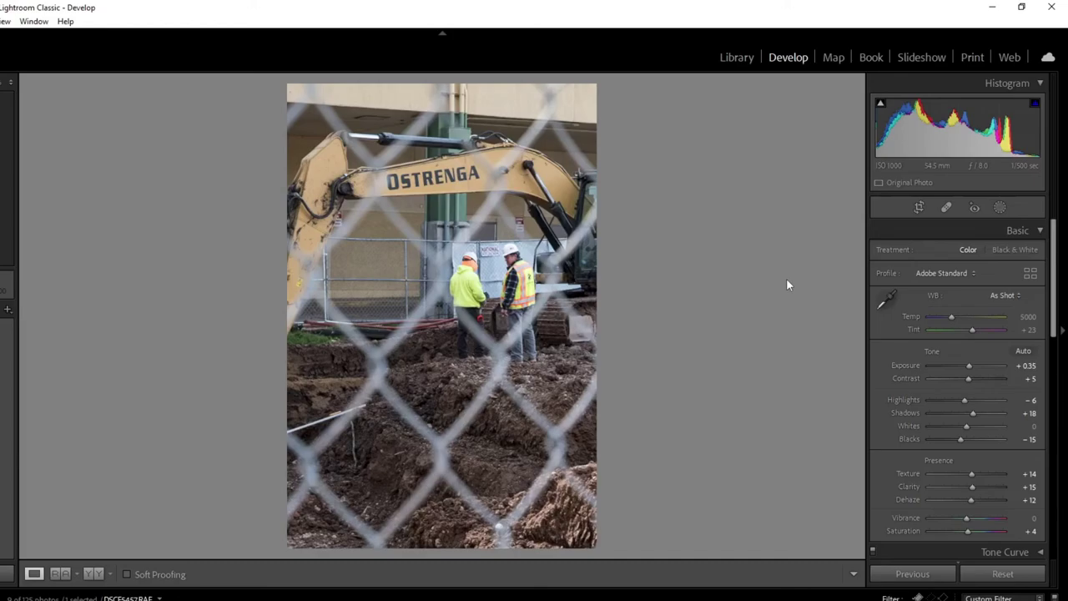
Step: Review the remaining flagged photos one by one in the Library, from the first pick through to the excavator shot
{"action": "left_click", "coordinate": [738, 55]}
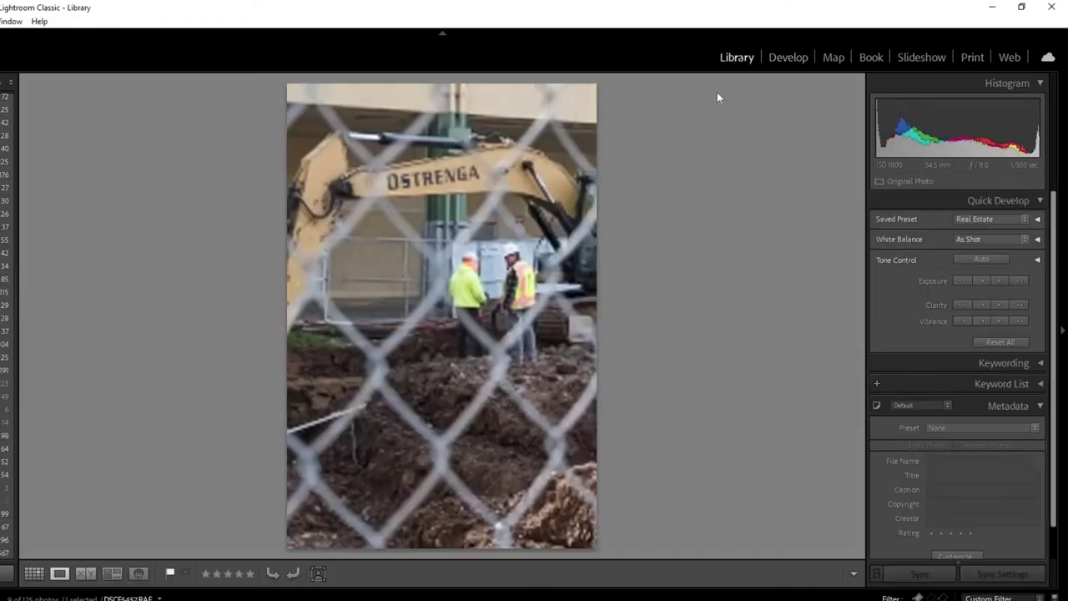
{"action": "key", "text": "g"}
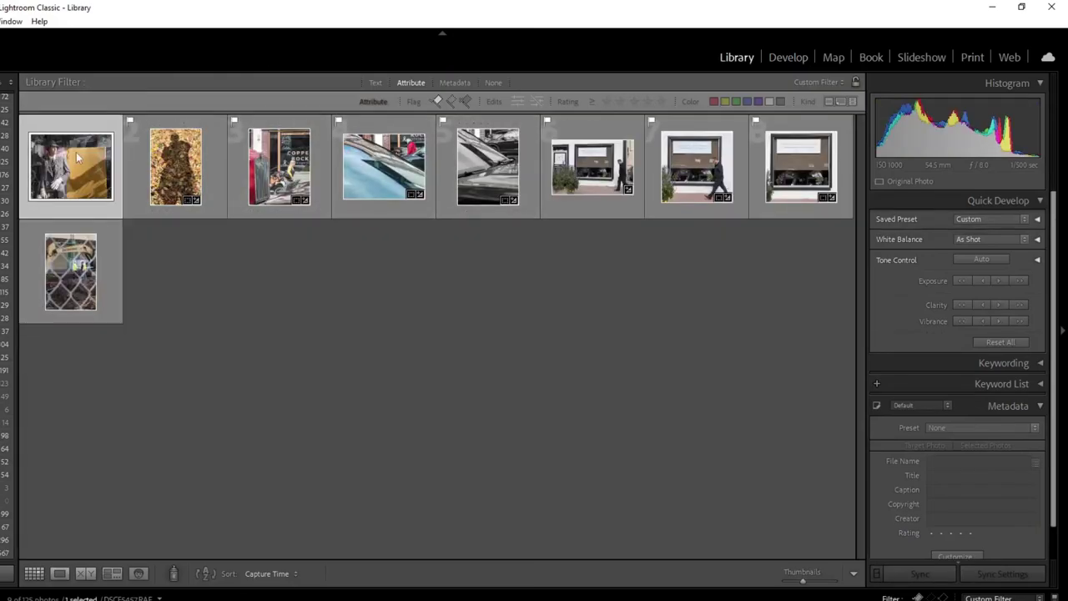
{"action": "double_click", "coordinate": [77, 157]}
{"action": "key", "text": "Right"}
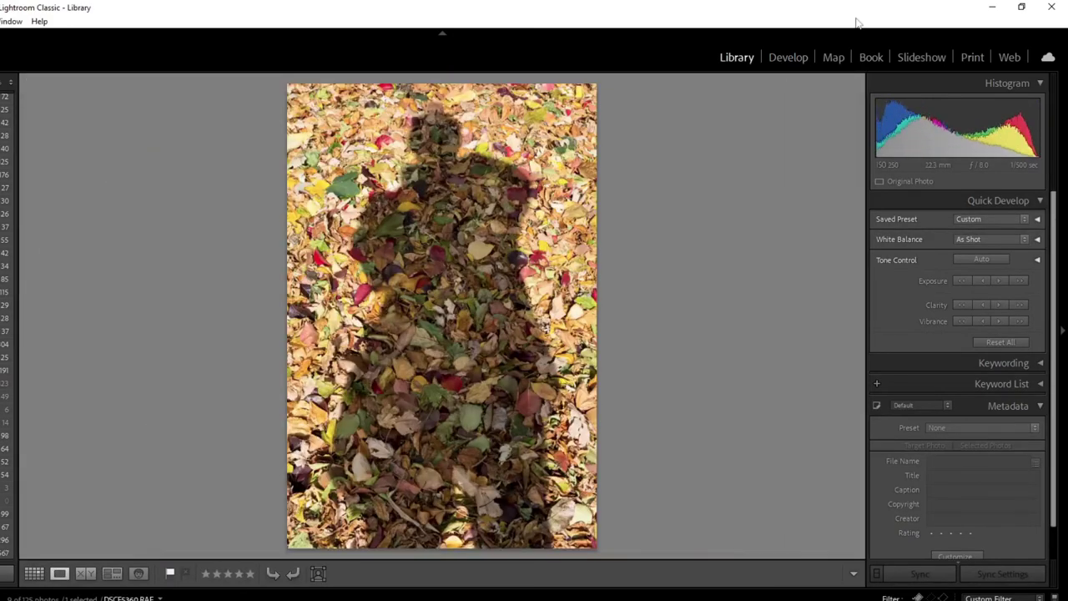
{"action": "key", "text": "Right"}
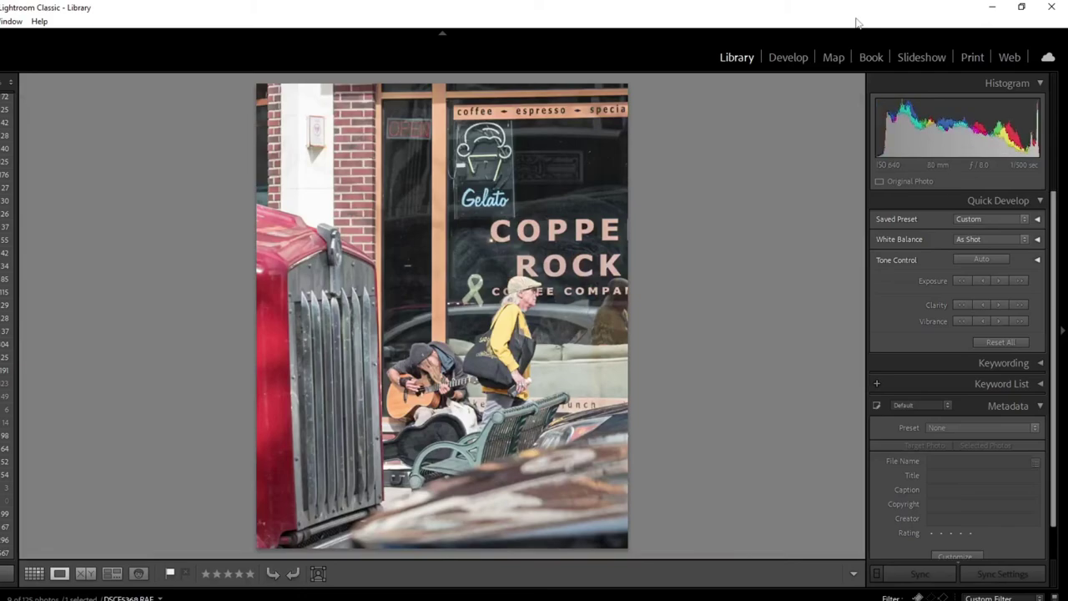
{"action": "key", "text": "Right"}
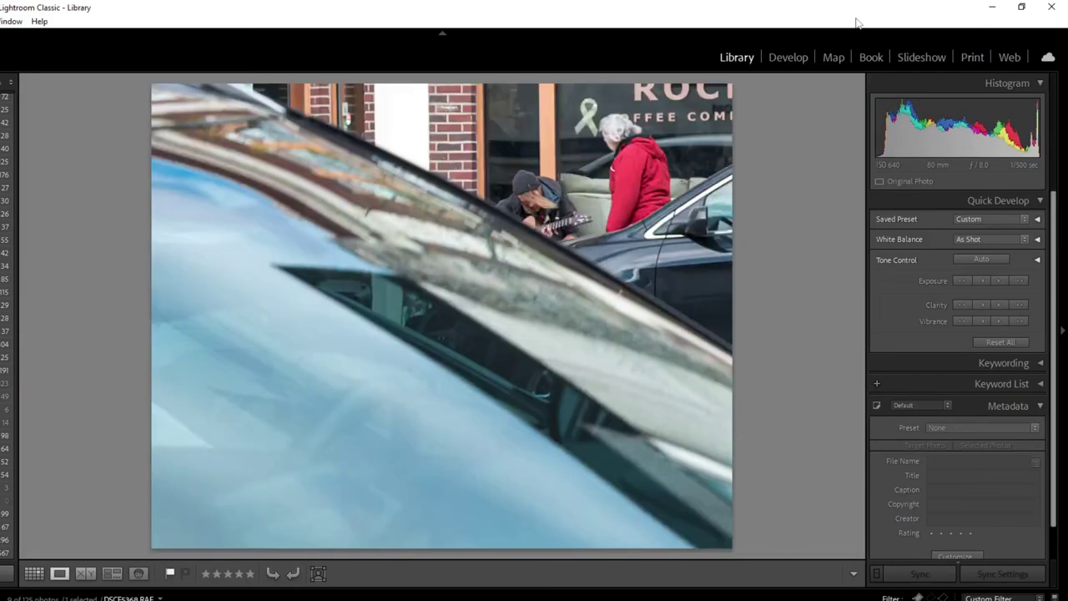
{"action": "key", "text": "Right"}
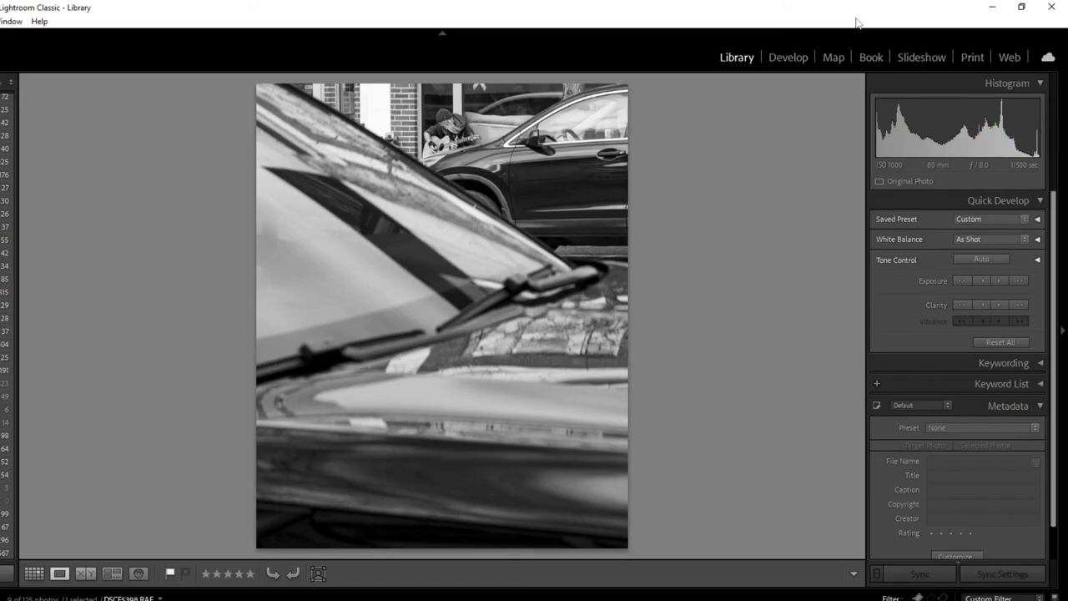
{"action": "key", "text": "Right"}
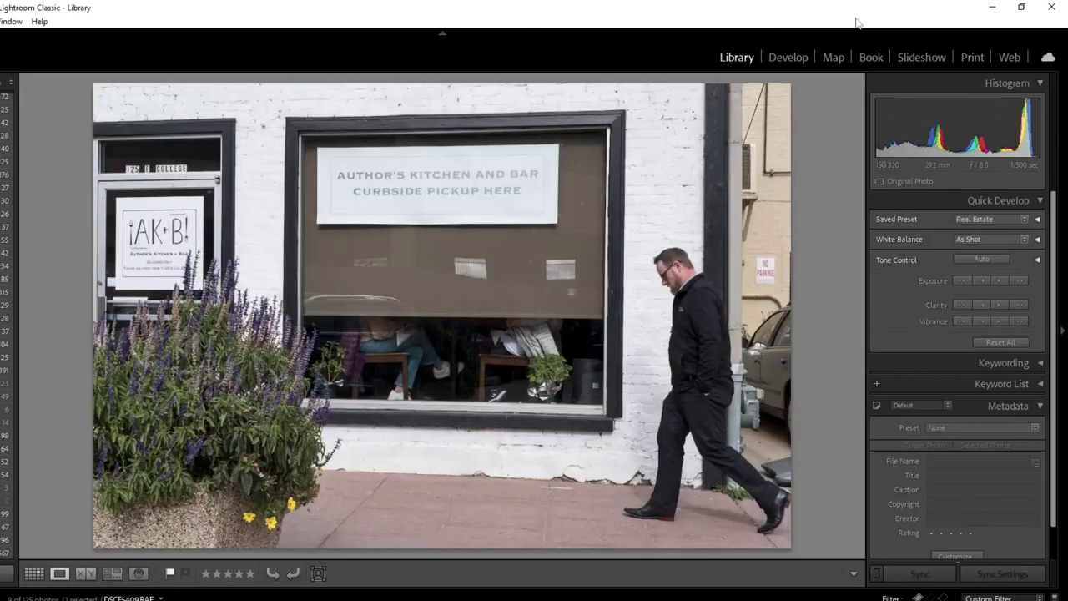
{"action": "key", "text": "Right"}
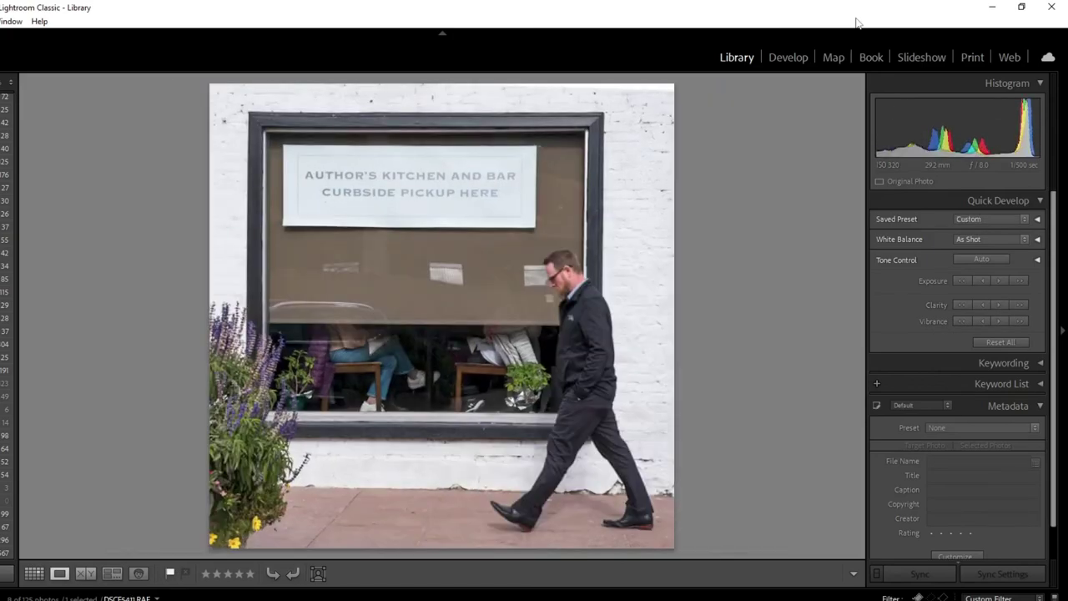
{"action": "key", "text": "Right"}
{"action": "key", "text": "Right"}
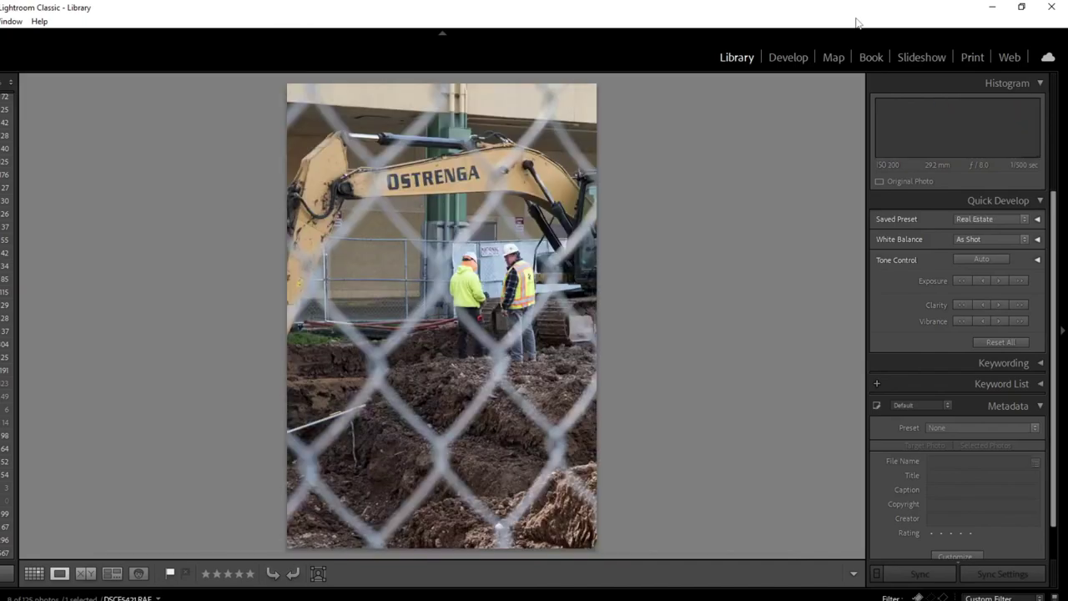